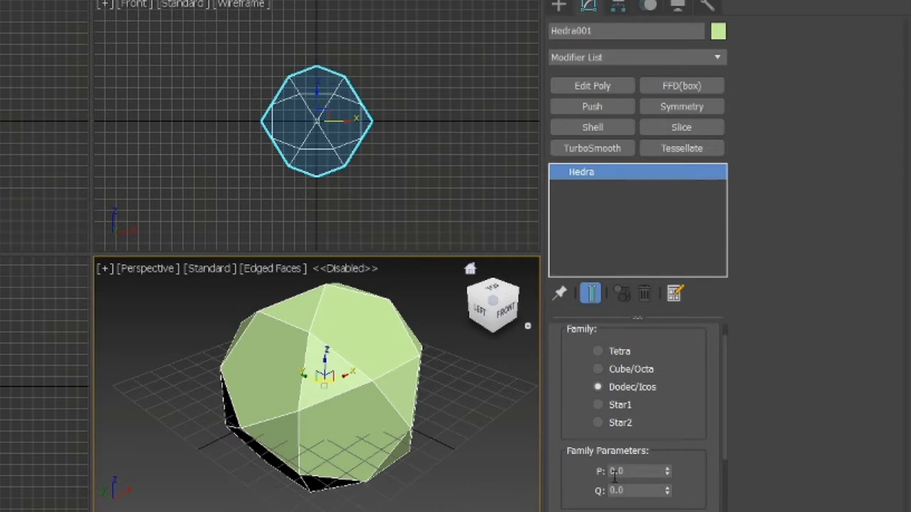
- Set the hedra's family parameter P to 0.35
left_click(626, 472)
type("0.35")
key("Return")
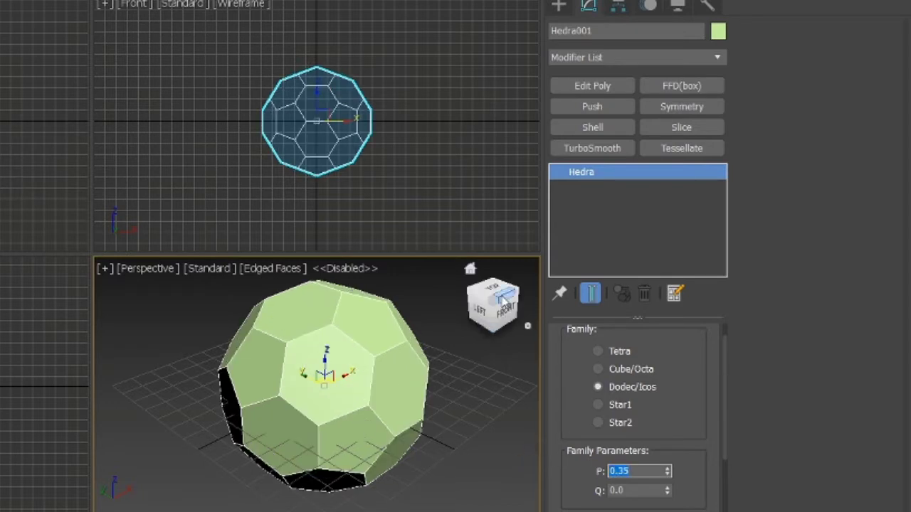
- Add an Edit Poly modifier to the hedra and activate polygon-level selection
left_click(505, 307)
left_click_drag(503, 291, 503, 304)
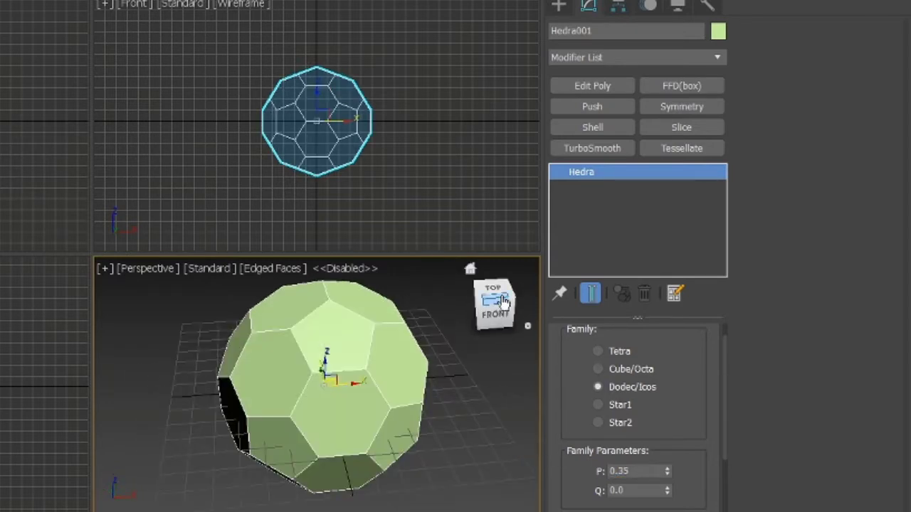
left_click(624, 87)
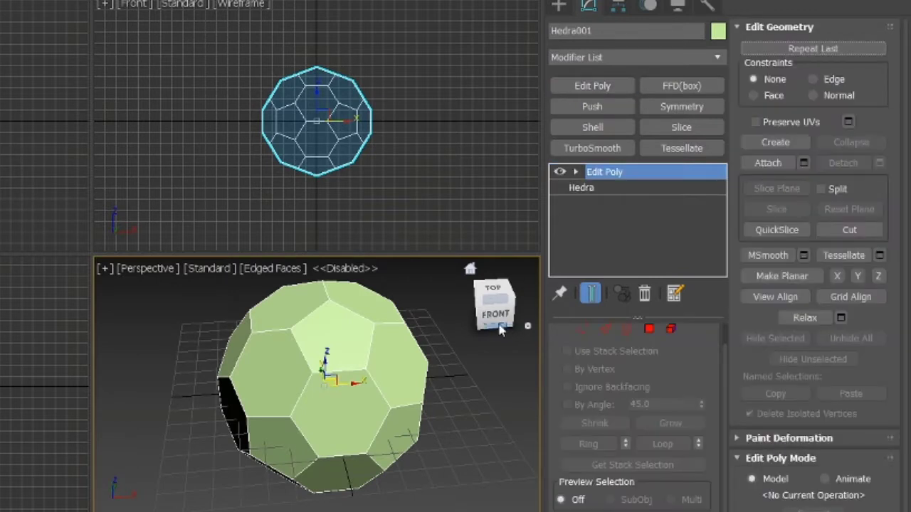
left_click(653, 330)
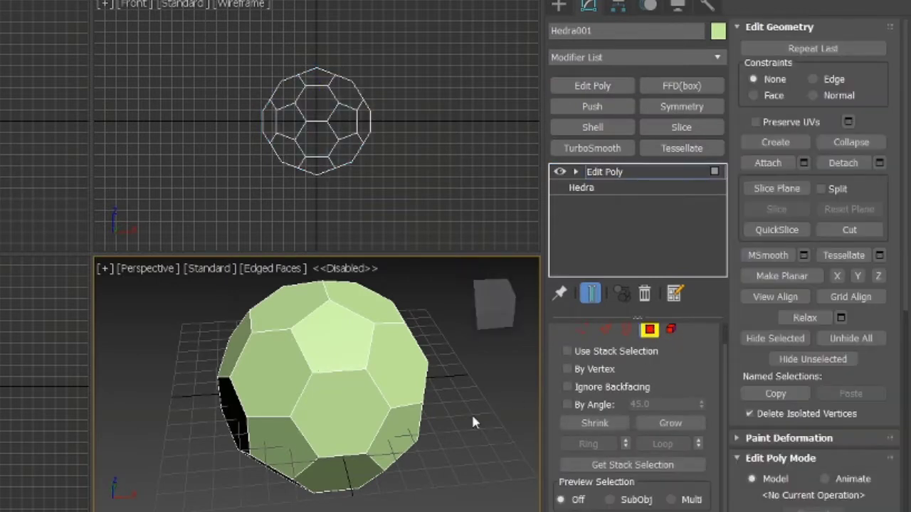
key("4")
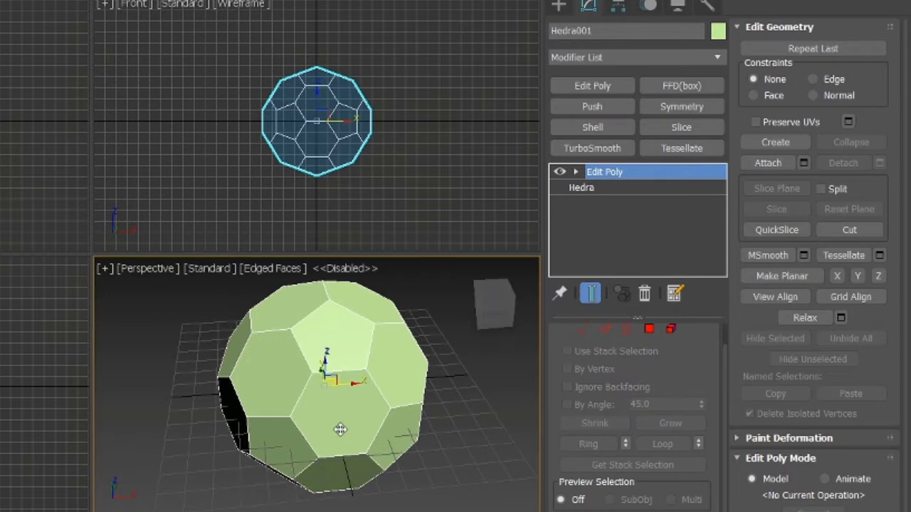
left_click(650, 329)
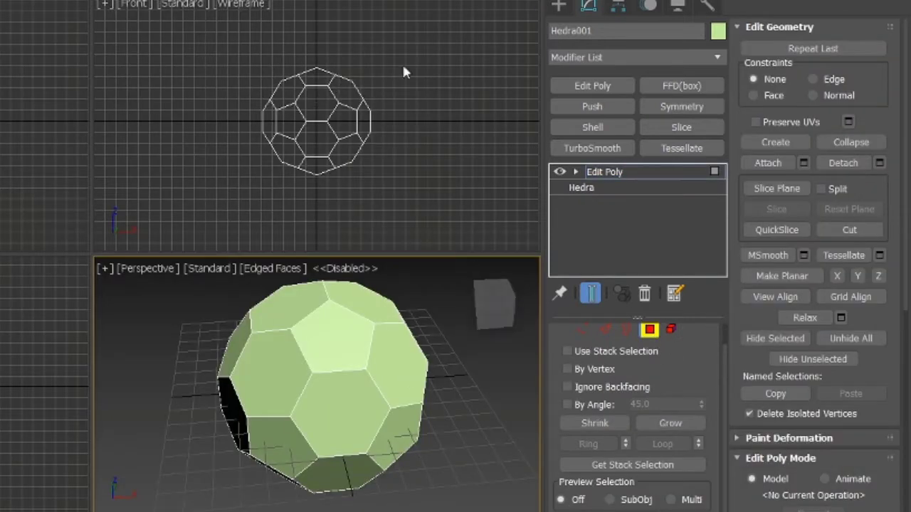
- Select the polygons on the hedra's positive X side in the Front view and delete them
left_click_drag(410, 66, 349, 156)
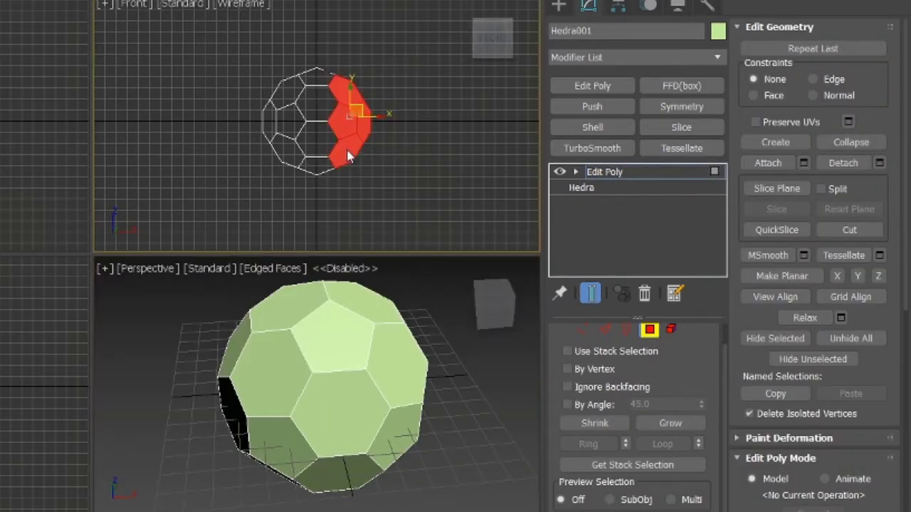
mouse_move(490, 319)
left_mouse_down()
mouse_move(473, 312)
mouse_move(503, 302)
mouse_move(476, 323)
left_mouse_up()
right_click(368, 135)
key("Delete")
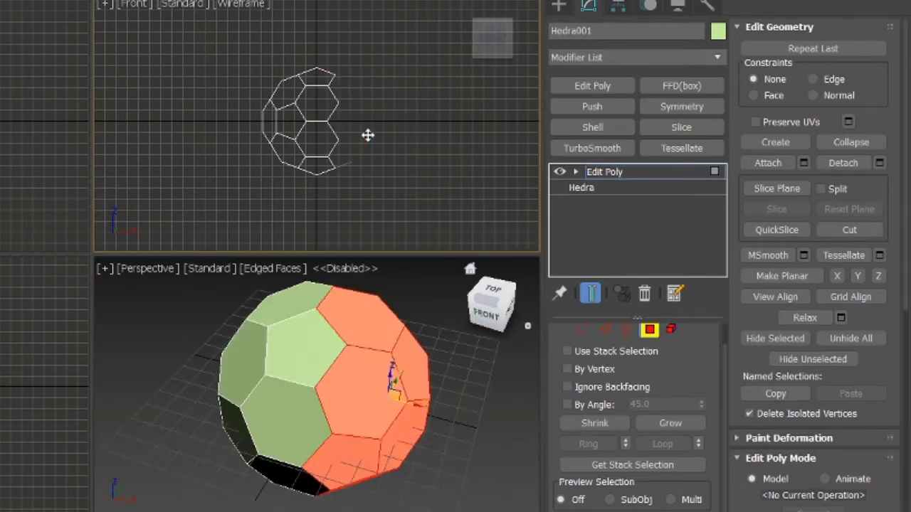
- Delete the polygons around the upper middle of the open edge in the Front view
left_click_drag(329, 75, 333, 107)
key("Delete")
key("Delete")
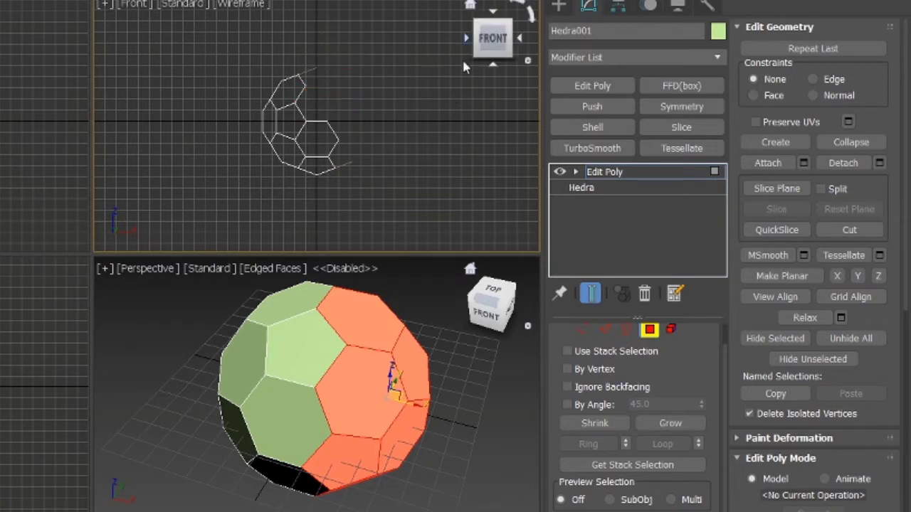
- Select the whole remaining open hedra as an element and switch back to polygon level with it still selected
right_click(464, 392)
left_click_drag(493, 299, 466, 304)
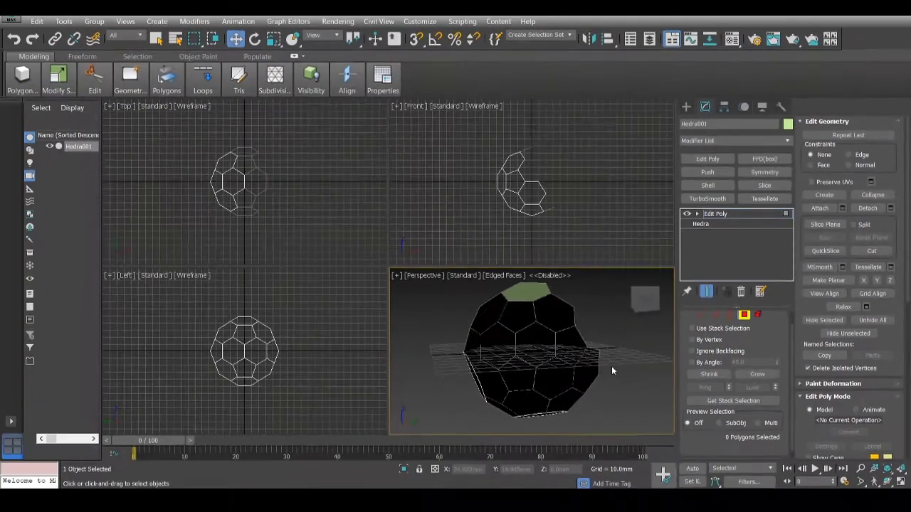
key("5")
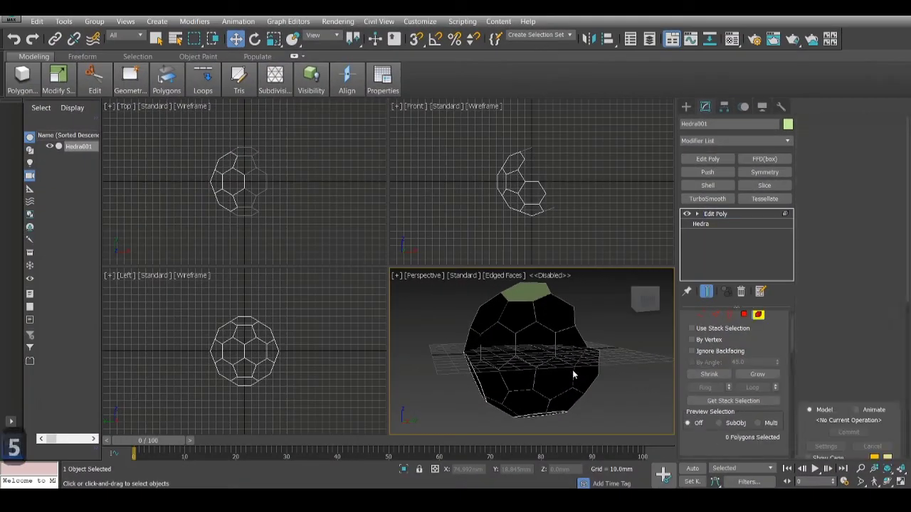
left_click(475, 393)
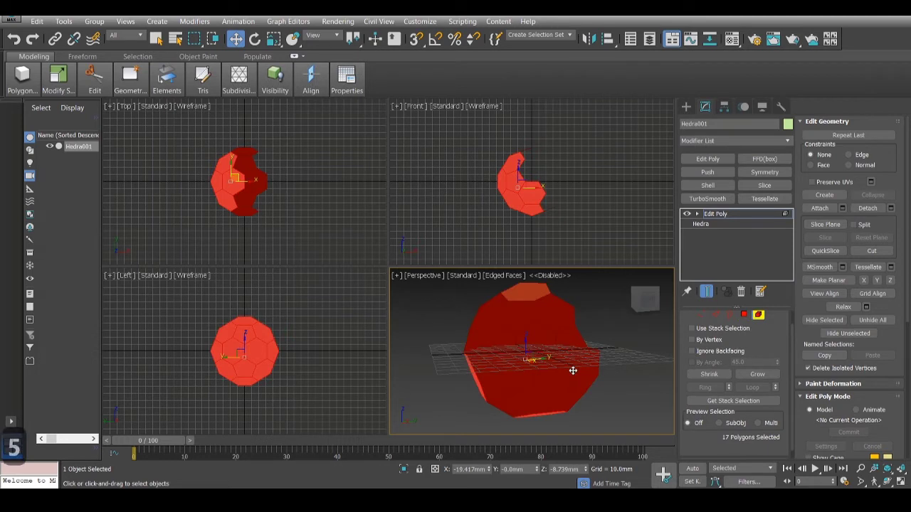
key("4")
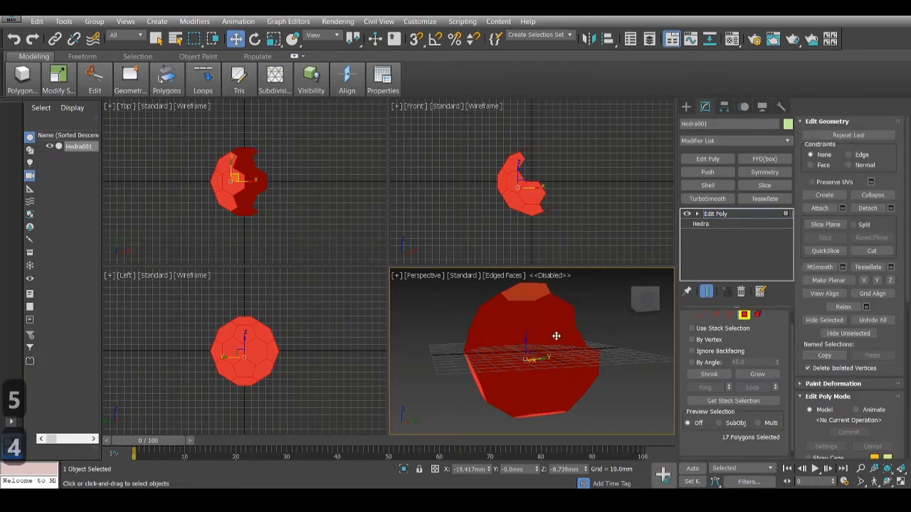
- Inset the selected polygons individually (By Polygon) by 2 mm and detach the inset faces as a separate object
right_click(555, 327)
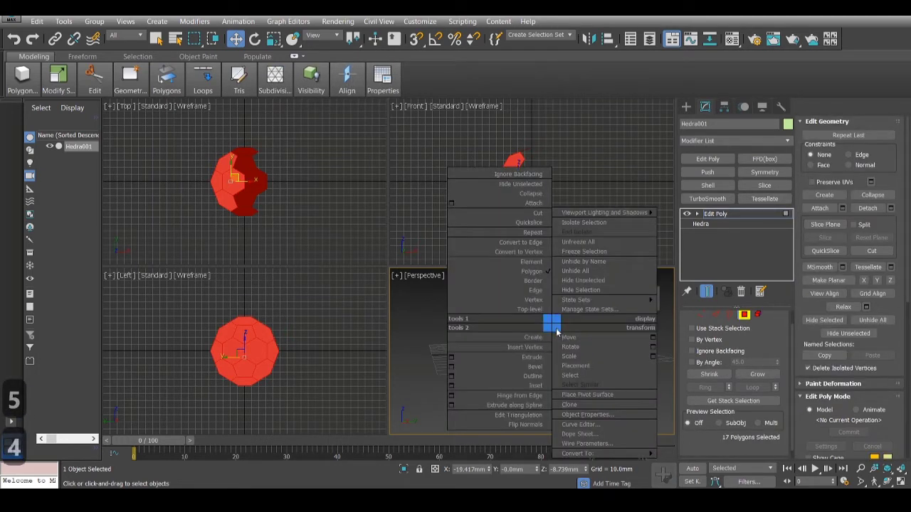
left_click(451, 386)
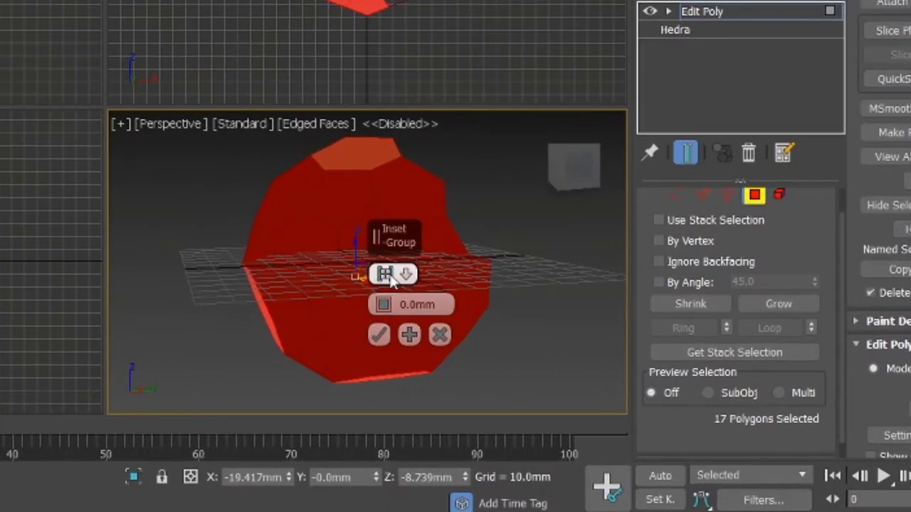
left_click(388, 276)
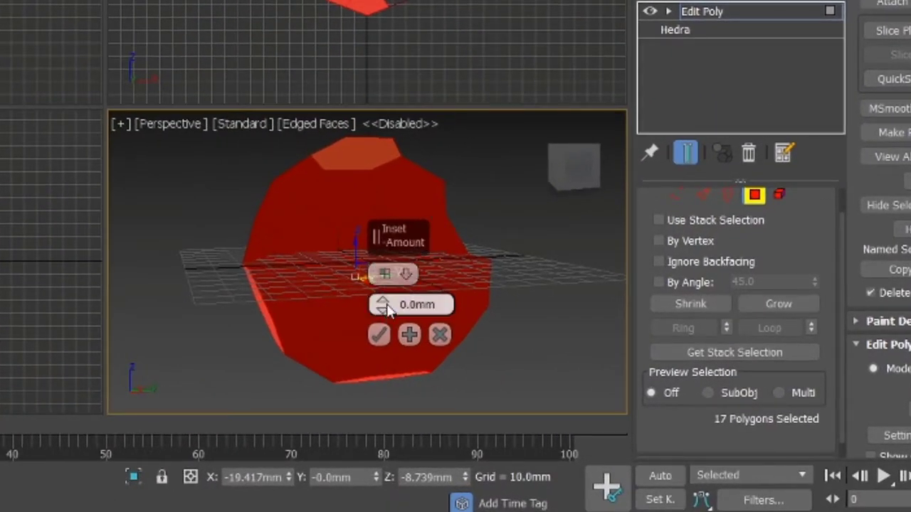
mouse_move(385, 306)
left_mouse_down()
mouse_move(388, 287)
mouse_move(384, 297)
left_mouse_up()
double_click(413, 304)
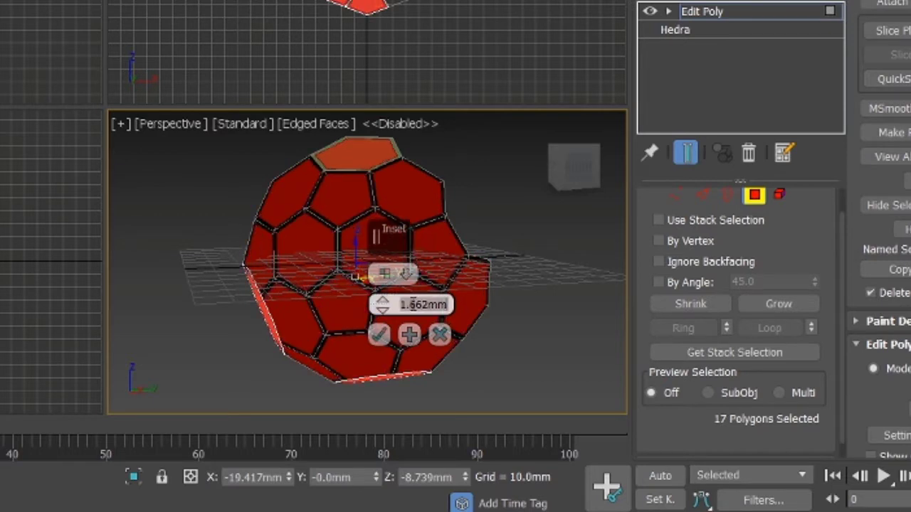
type("2.0mm")
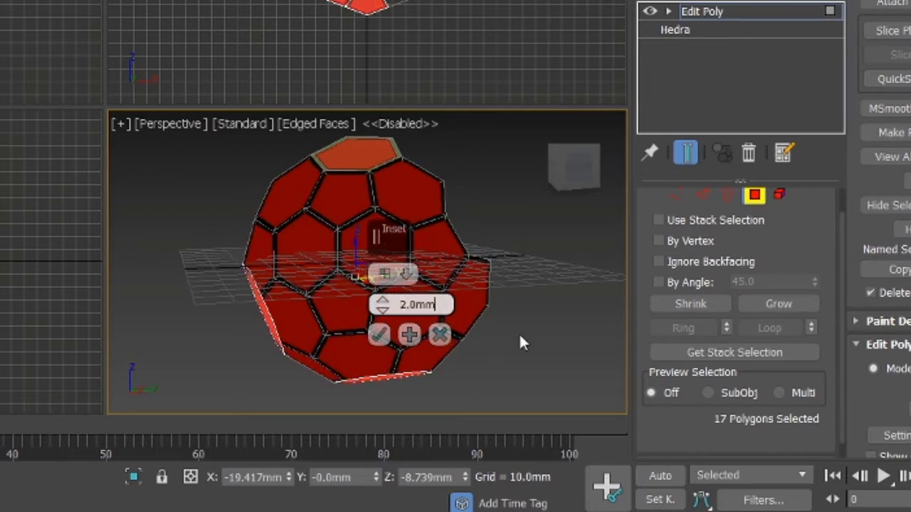
key("Return")
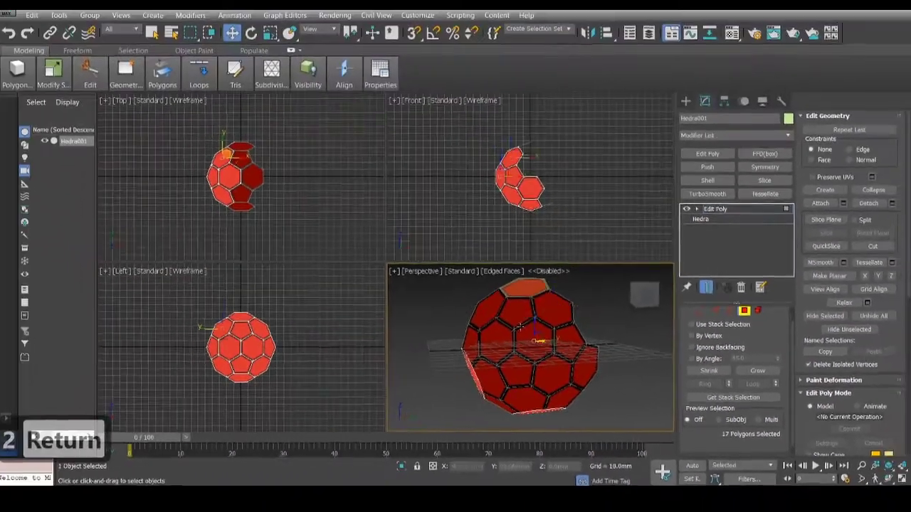
middle_click_drag(570, 381, 561, 324, "alt")
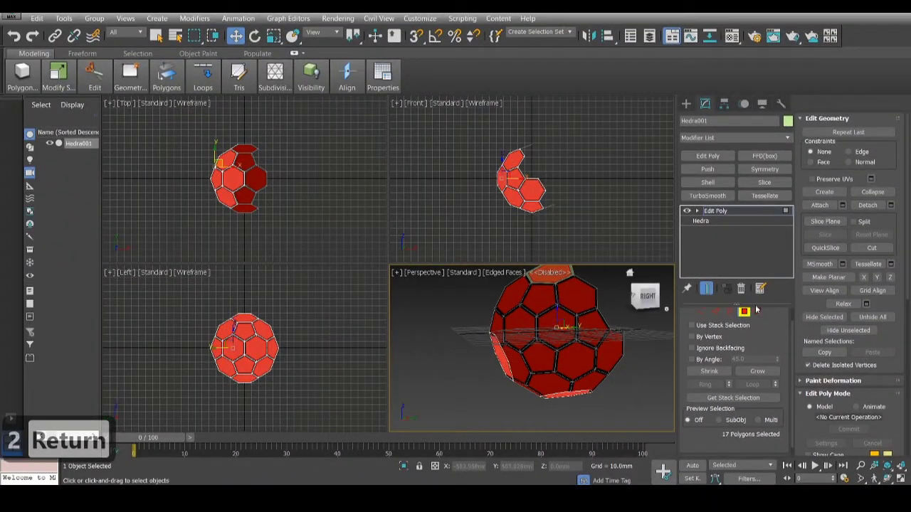
left_click(874, 206)
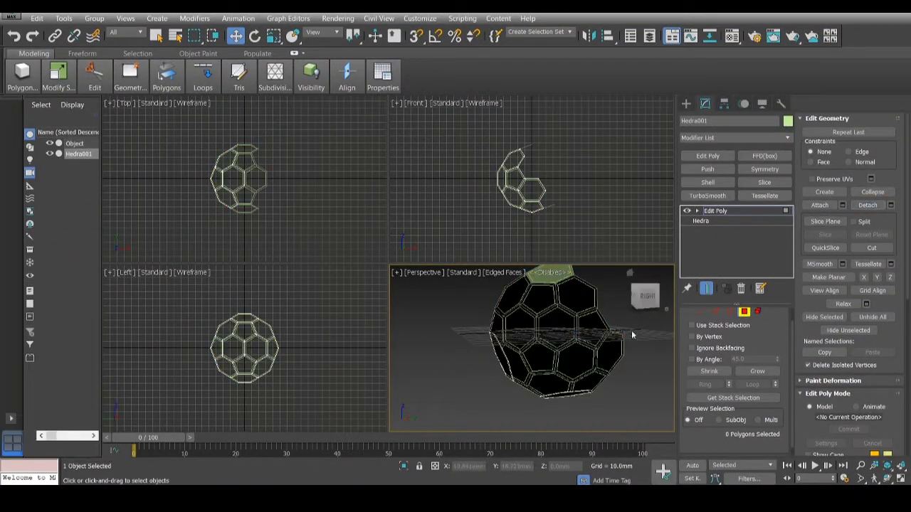
- Select the remaining honeycomb frame element and apply a Shell modifier with an outer amount of 5 mm
left_click(591, 311)
key("5")
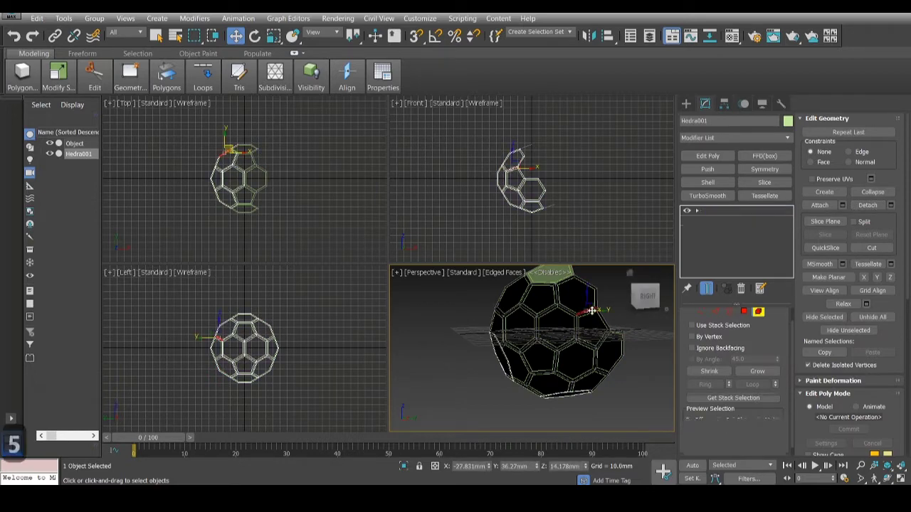
left_click(545, 339)
scroll(611, 342, "up", 5)
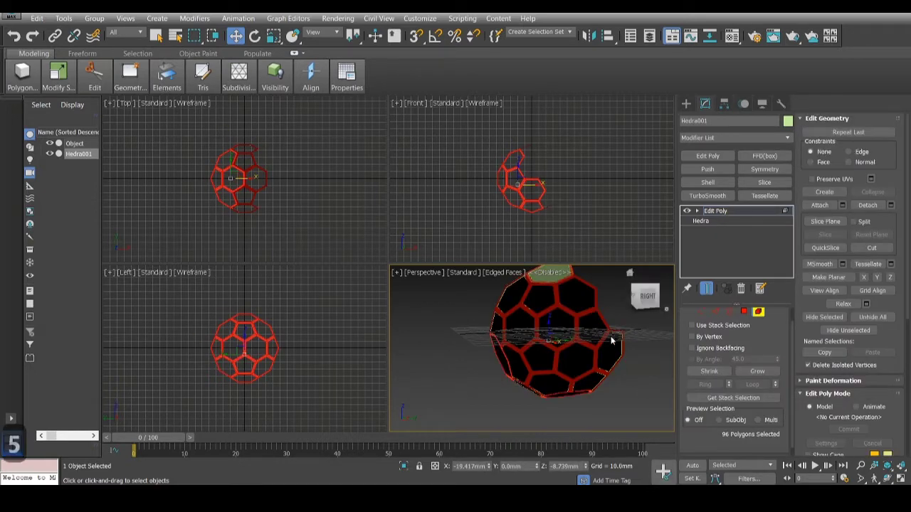
key("alt+w")
middle_click_drag(464, 236, 479, 274)
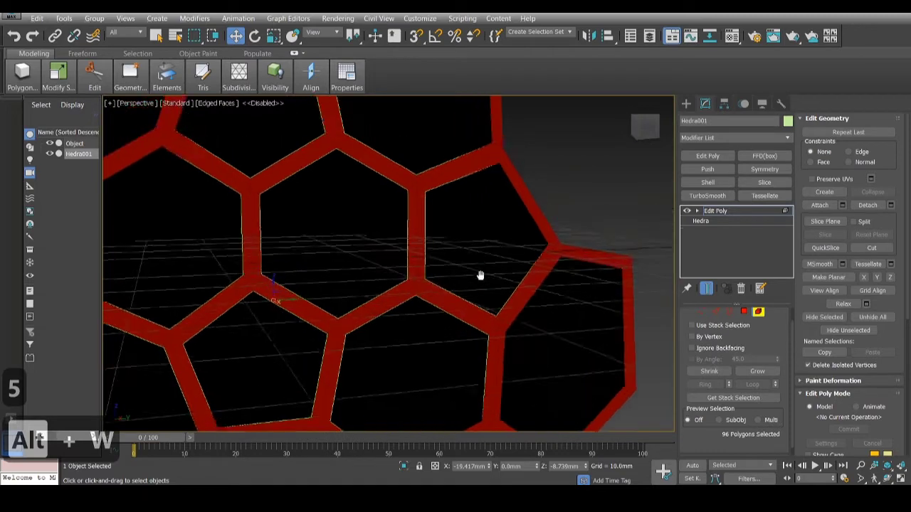
scroll(481, 275, "down", 5)
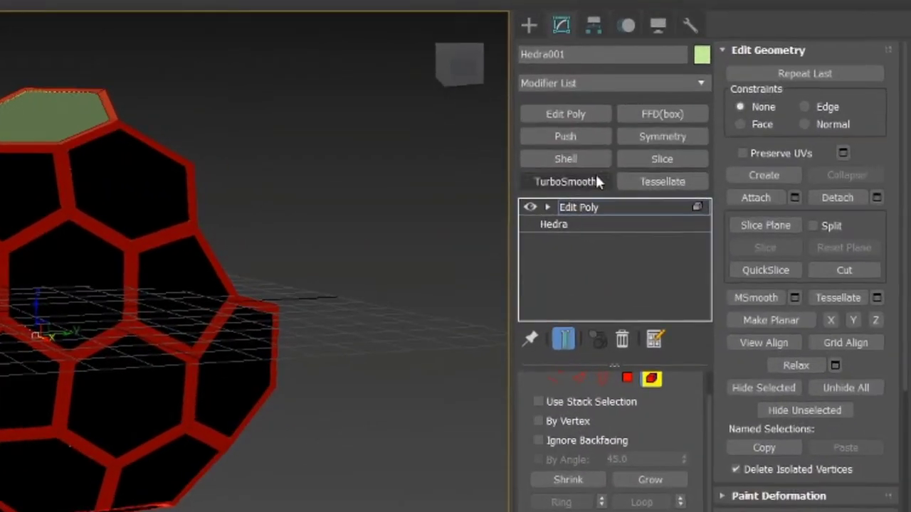
left_click(552, 155)
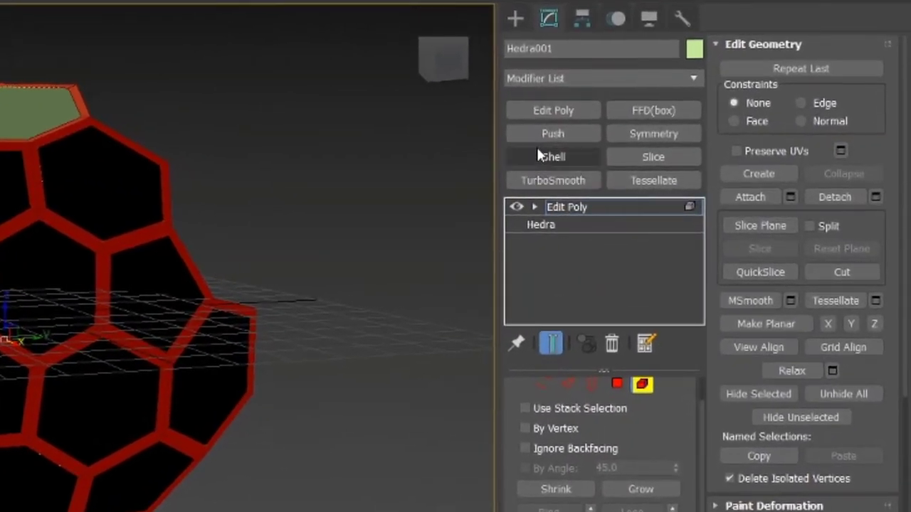
left_click(638, 413)
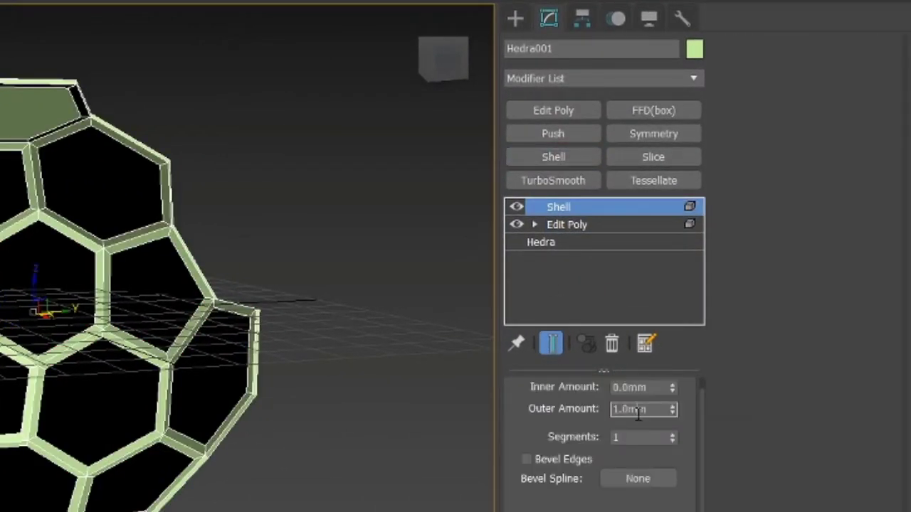
type("5")
key("Return")
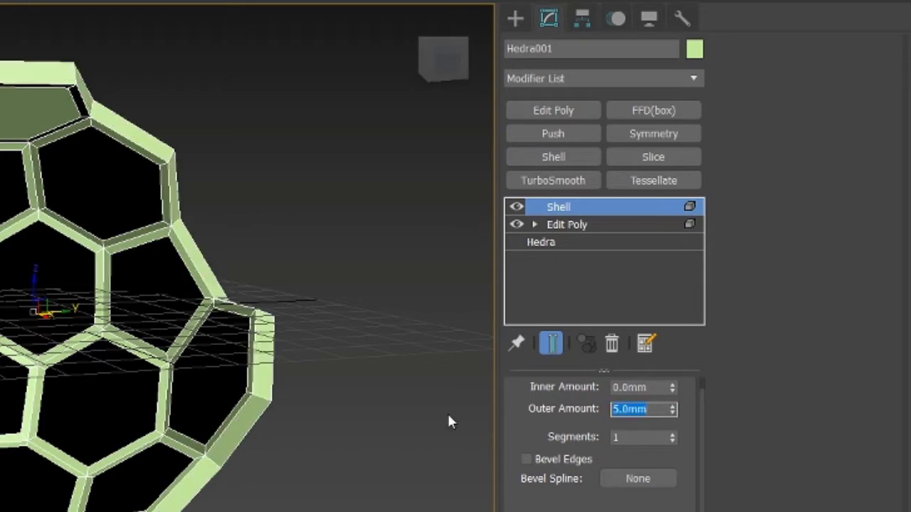
- Deselect the frame and select the detached panels object inside it
left_click(363, 344)
left_click_drag(432, 84, 505, 86)
middle_click_drag(106, 342, 36, 348, "alt")
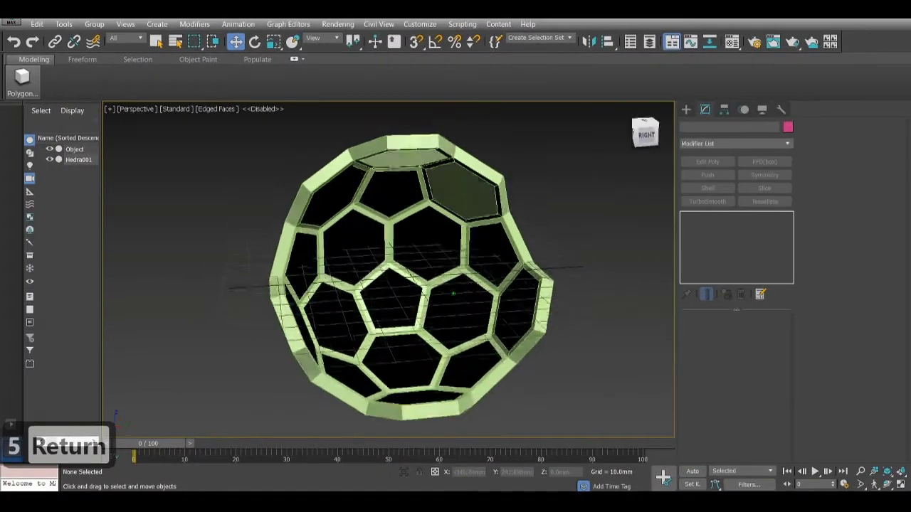
left_click_drag(443, 204, 436, 201)
key("Escape")
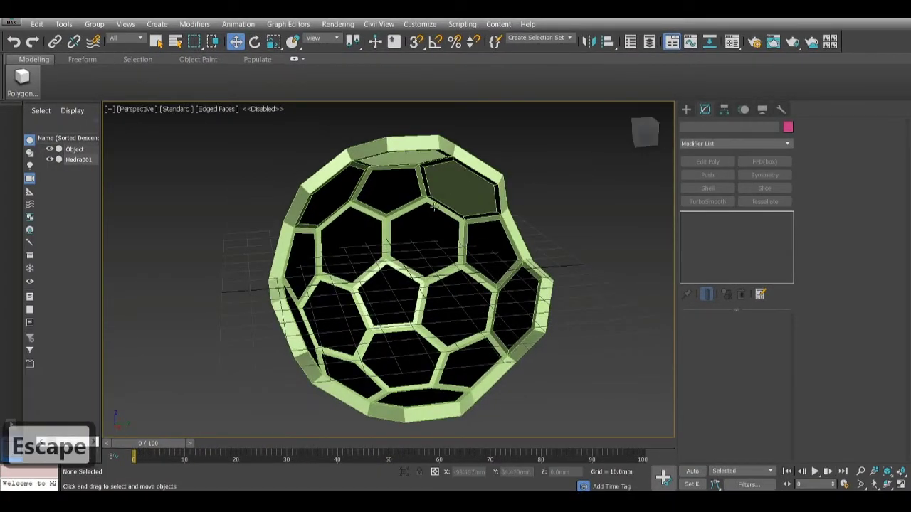
left_click(471, 195)
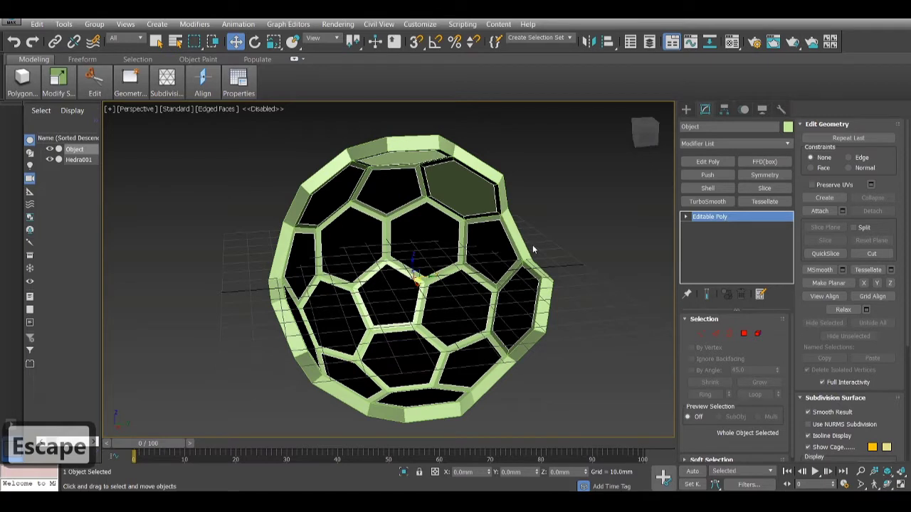
- Delete the detached panels object and undo the deletion
key("F12")
left_click(531, 202)
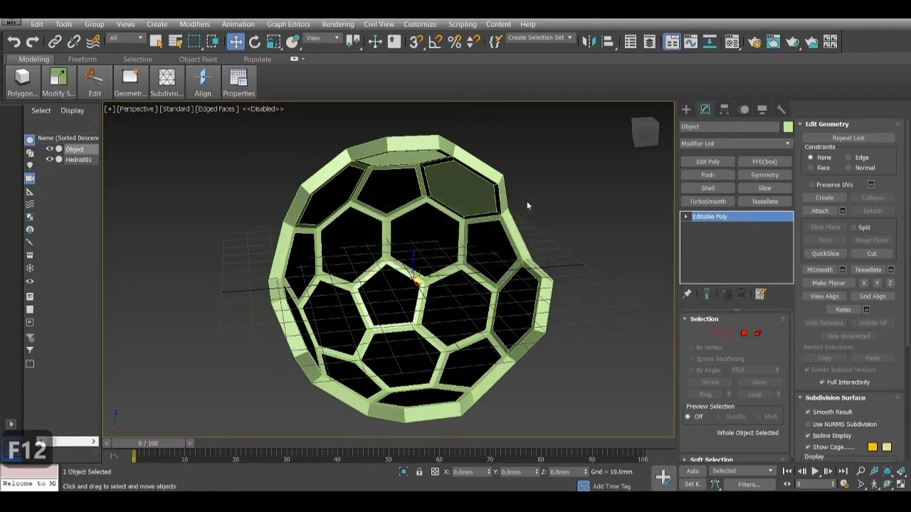
left_click(551, 199)
left_click(476, 207)
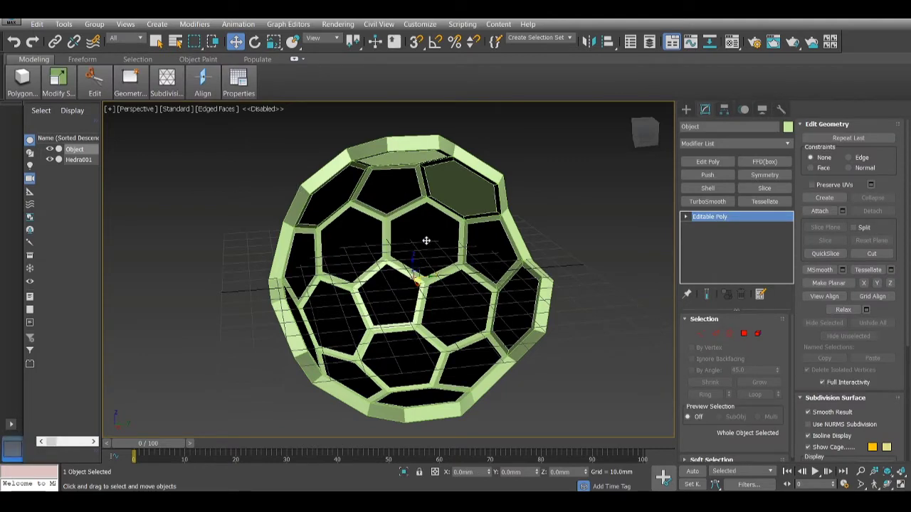
key("Delete")
key("ctrl+z")
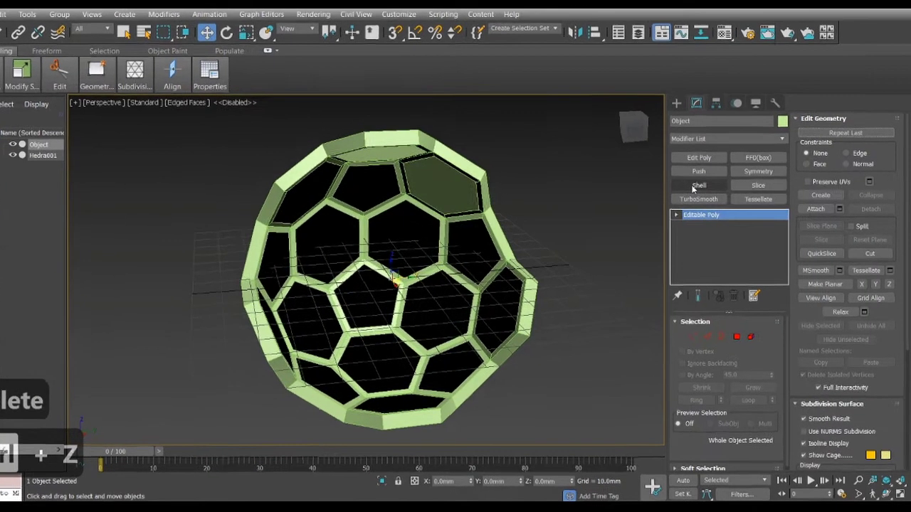
- Apply a Shell modifier to the detached panels with an outer amount of 15 mm and an inner amount of 10 mm
left_click(703, 188)
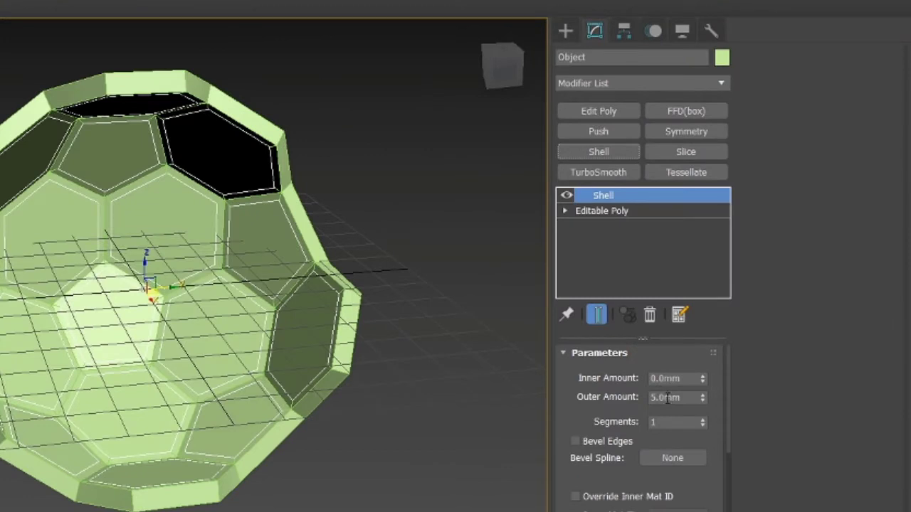
double_click(667, 398)
type("15")
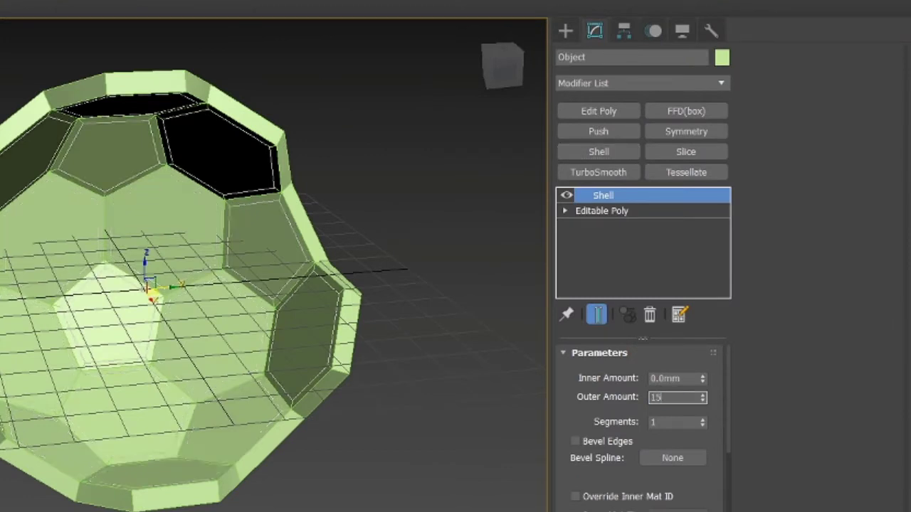
key("Return")
double_click(678, 383)
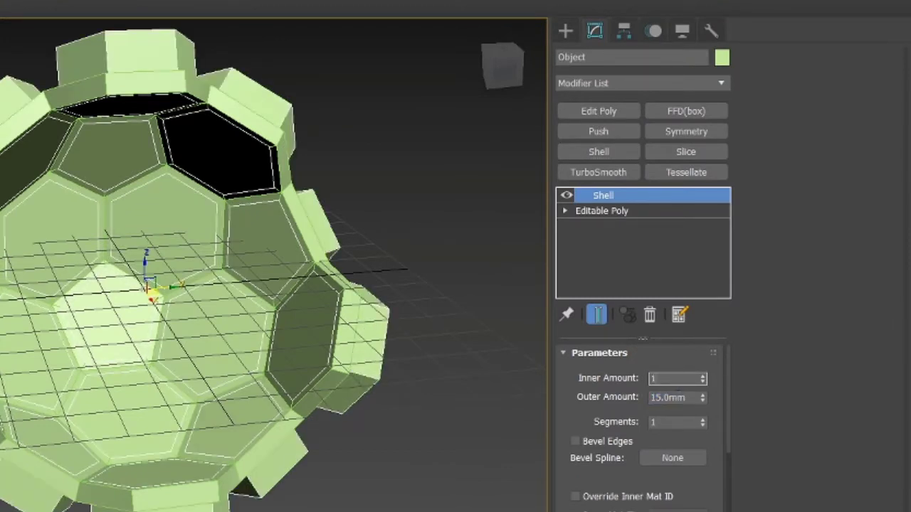
type("10")
key("Return")
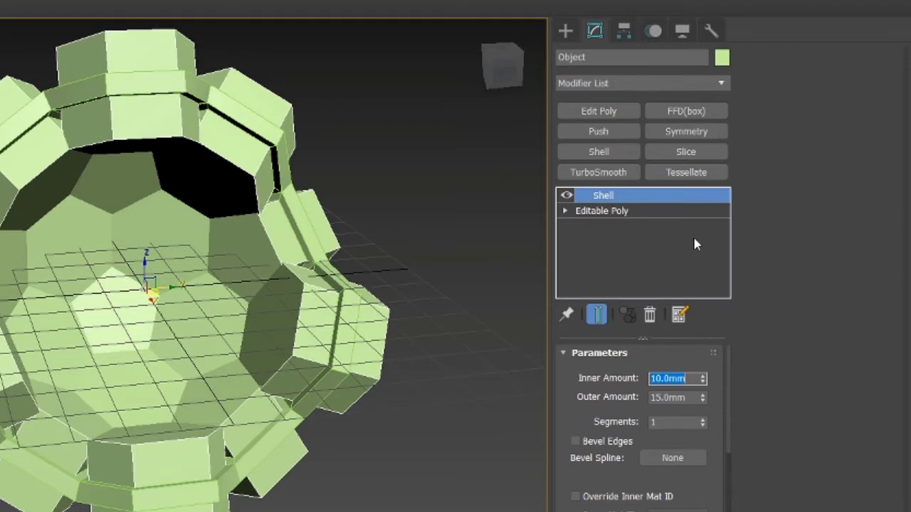
- Set the panels object's colour to light grey and the honeycomb frame's colour to dark grey
left_click(724, 63)
left_click(292, 290)
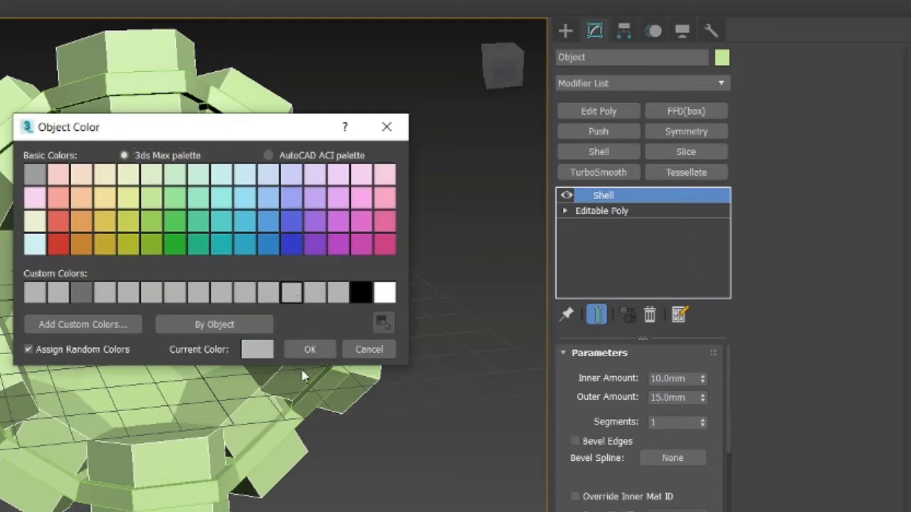
left_click(309, 349)
left_click(445, 269)
left_click(237, 115)
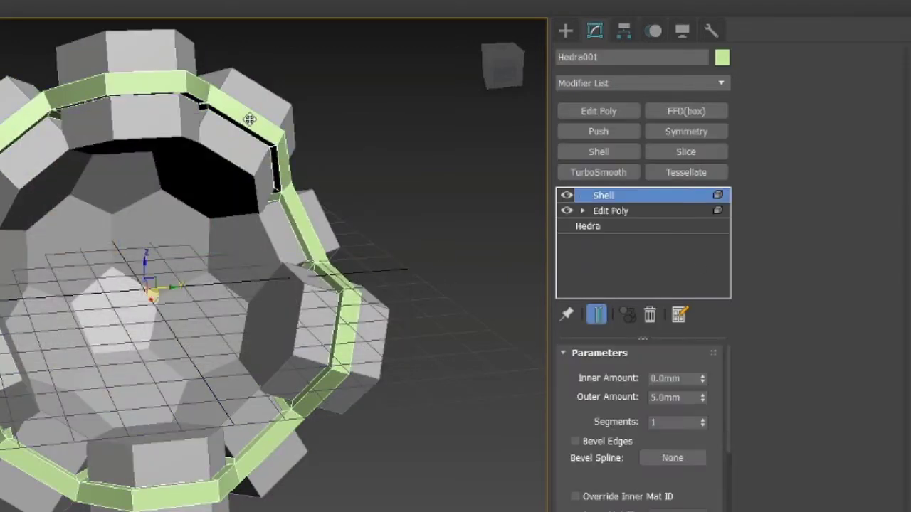
left_click(722, 57)
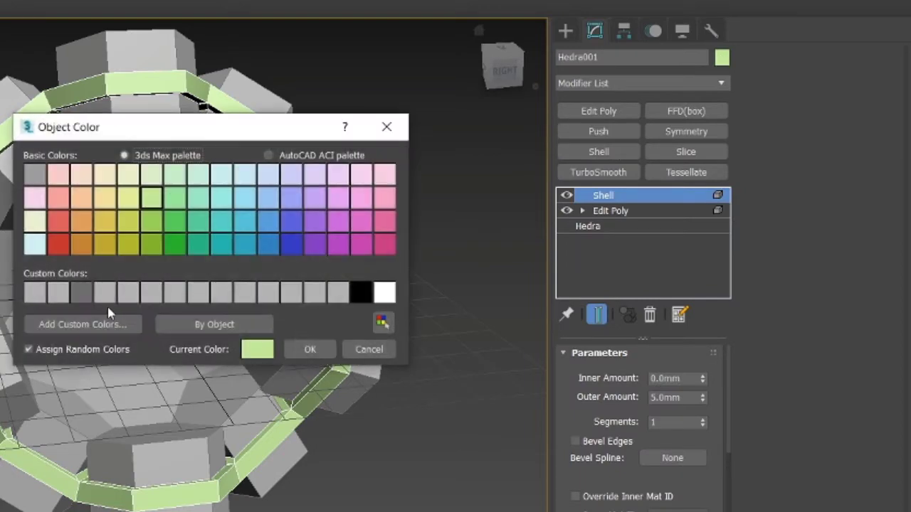
left_click(89, 293)
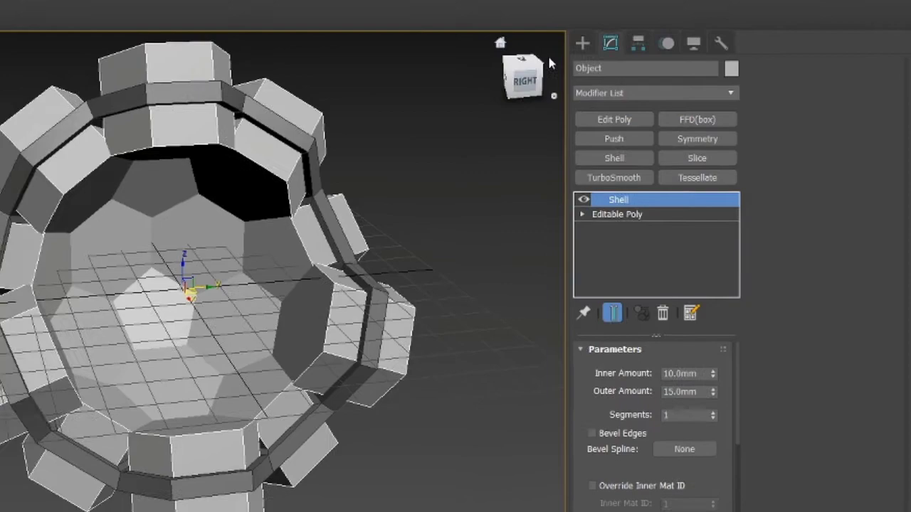
- Raise the segments of the panels' Shell modifier by one and add an Edit Poly modifier above it
left_click_drag(503, 65, 498, 39)
left_click_drag(644, 141, 627, 146)
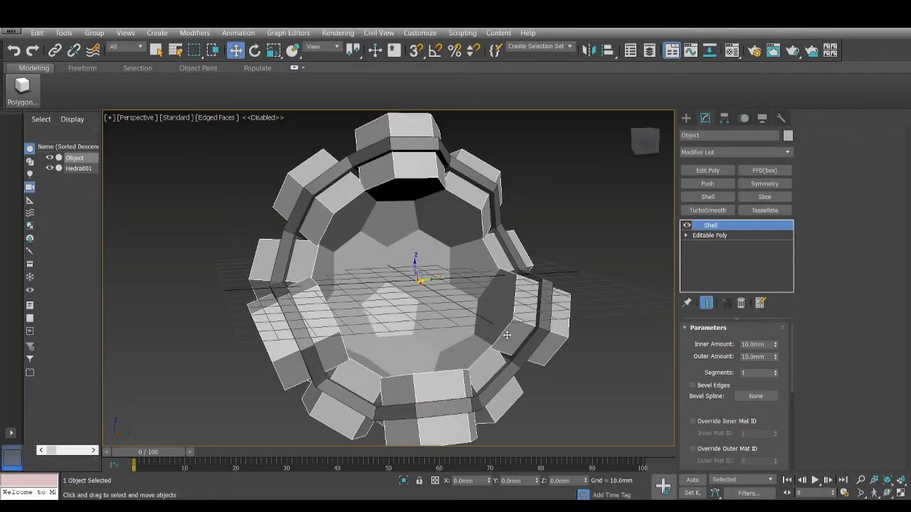
scroll(507, 335, "up", 5)
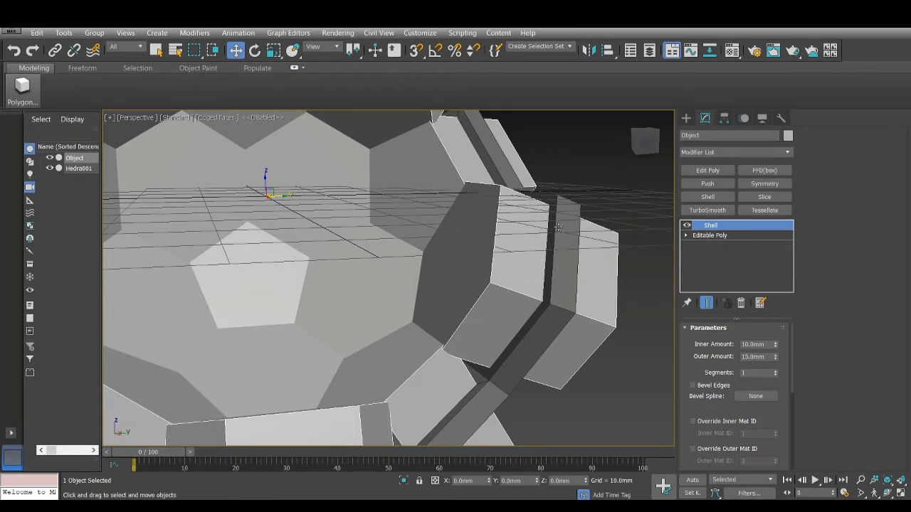
left_click(774, 371)
left_click(703, 171)
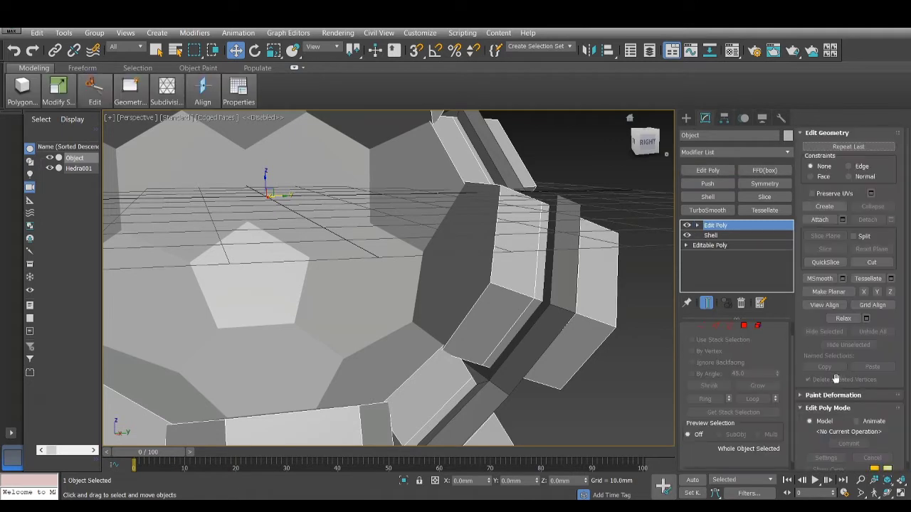
- Select individual panel solids at element level to check them, ending with the hexagonal panel at the open rim
left_click(758, 325)
left_click(428, 163)
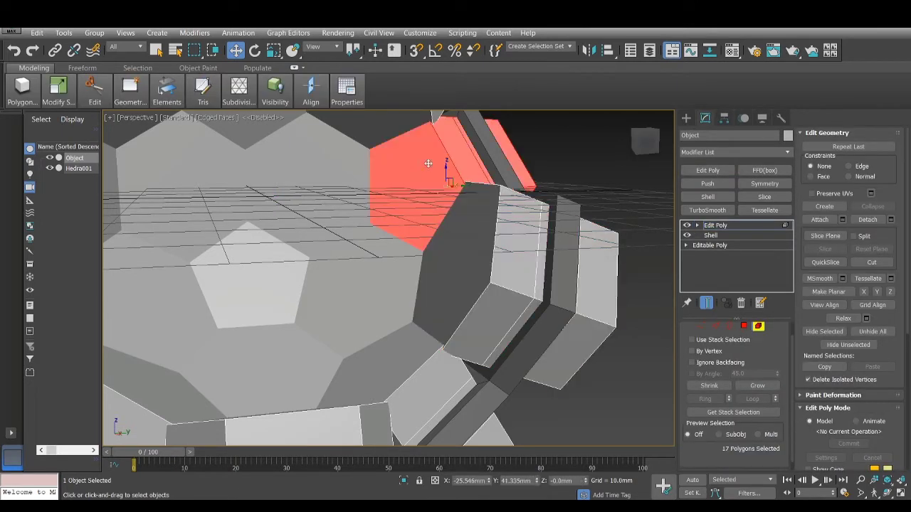
left_click(354, 270)
left_click(481, 254)
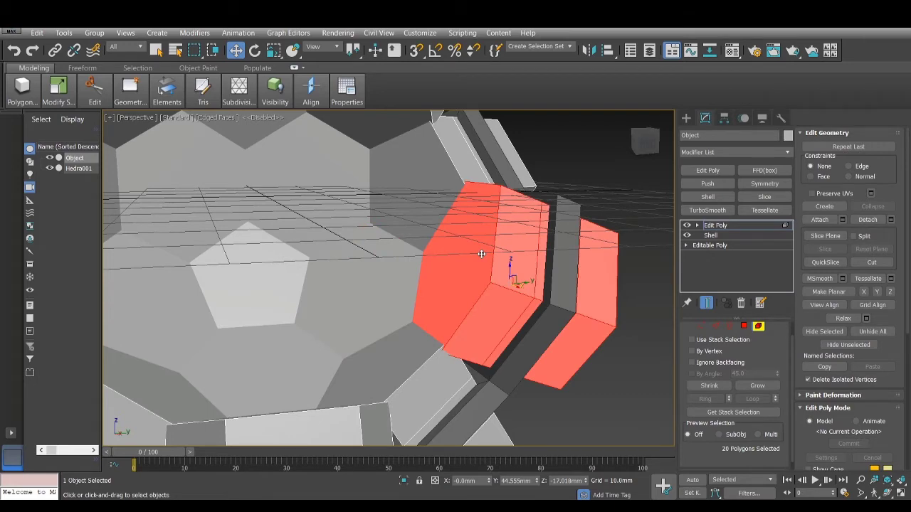
middle_click_drag(481, 254, 501, 267)
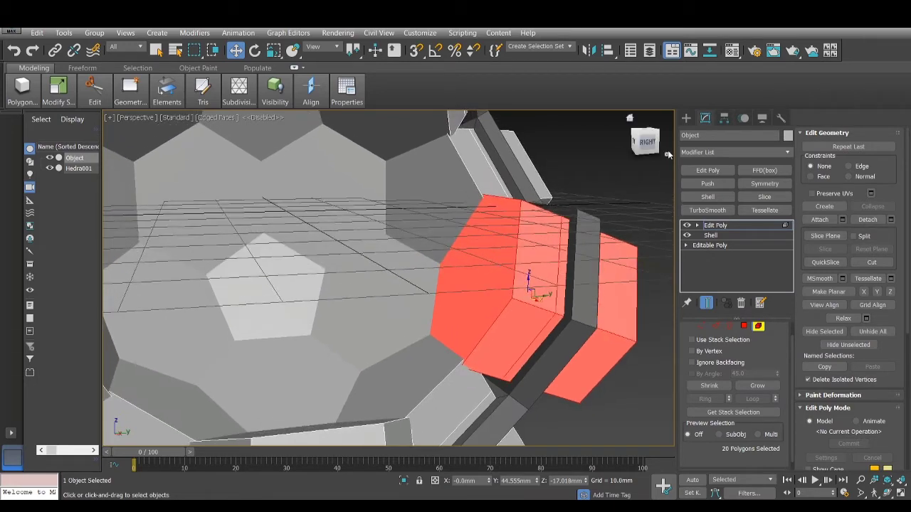
mouse_move(651, 149)
left_mouse_down()
mouse_move(663, 175)
mouse_move(648, 146)
left_mouse_up()
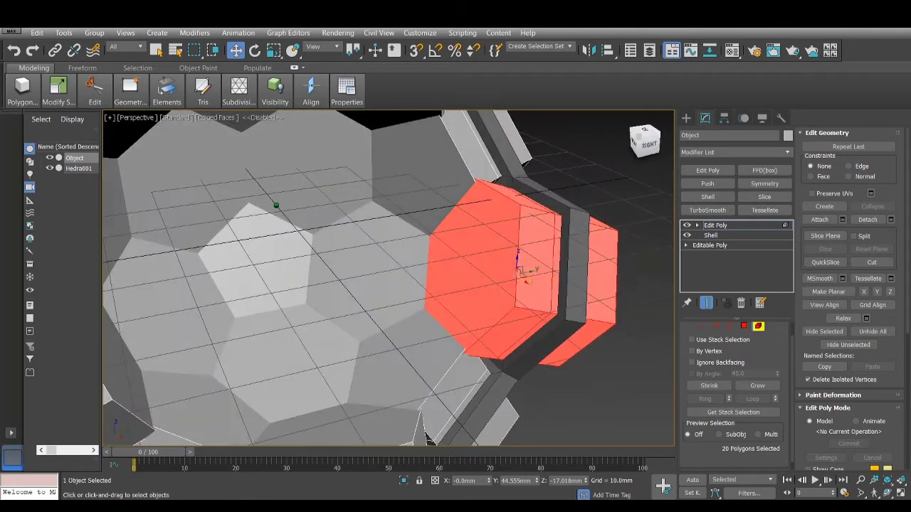
- Select the rim panel's inner hexagonal face and move it slightly inward along its normal using the Local coordinate system
key("4")
left_click(493, 255)
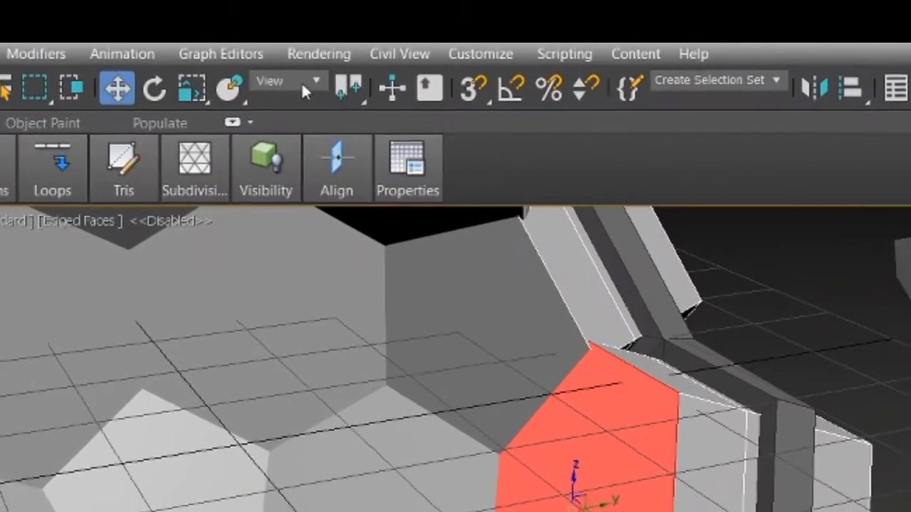
left_click(327, 47)
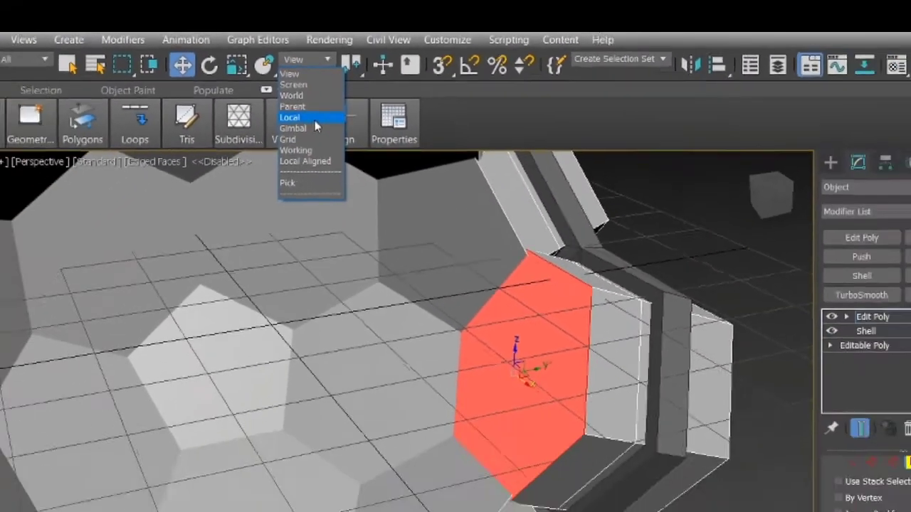
left_click(274, 162)
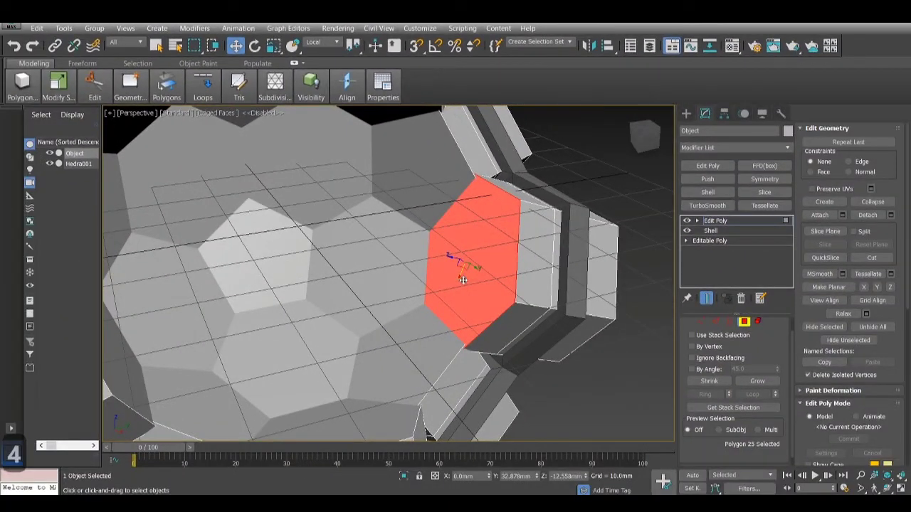
left_click_drag(455, 258, 439, 254)
- Try to move the inner face with the View coordinate system and undo the move
left_click(328, 42)
left_click(317, 52)
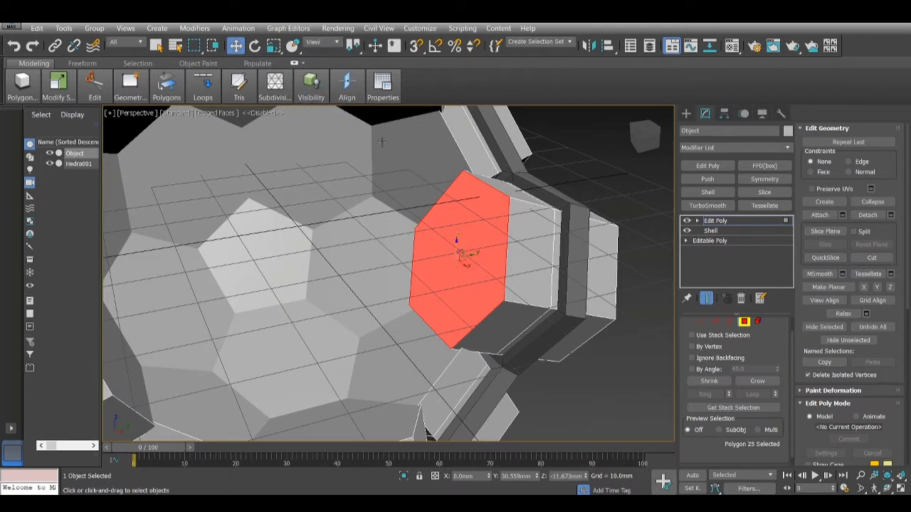
left_click_drag(467, 255, 439, 259)
key("ctrl+z")
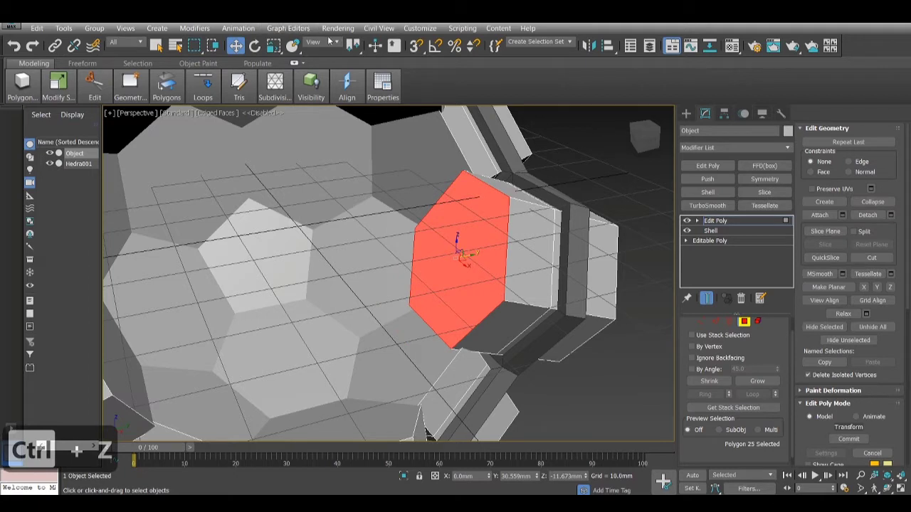
- Scale the rim panel's inner face to 75% in its own plane using the Local coordinate system
left_click(328, 42)
left_click(320, 83)
key("r")
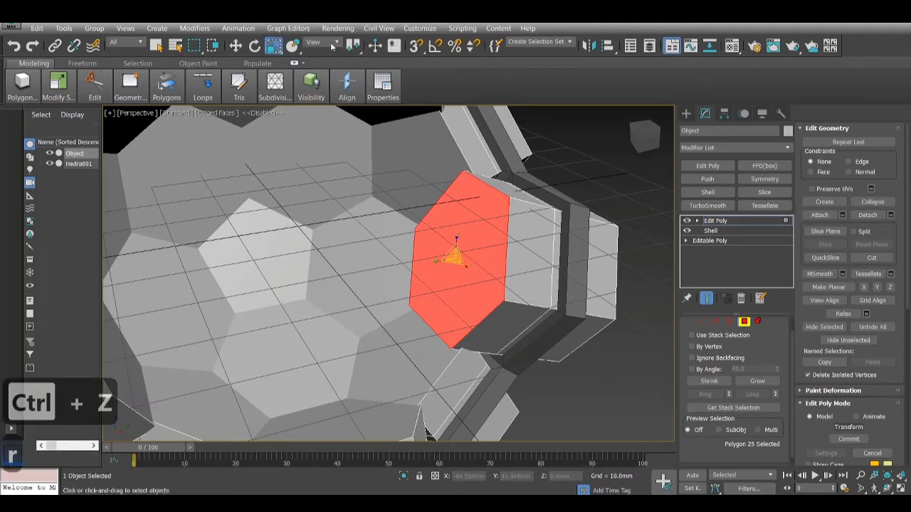
left_click(332, 45)
left_click(311, 82)
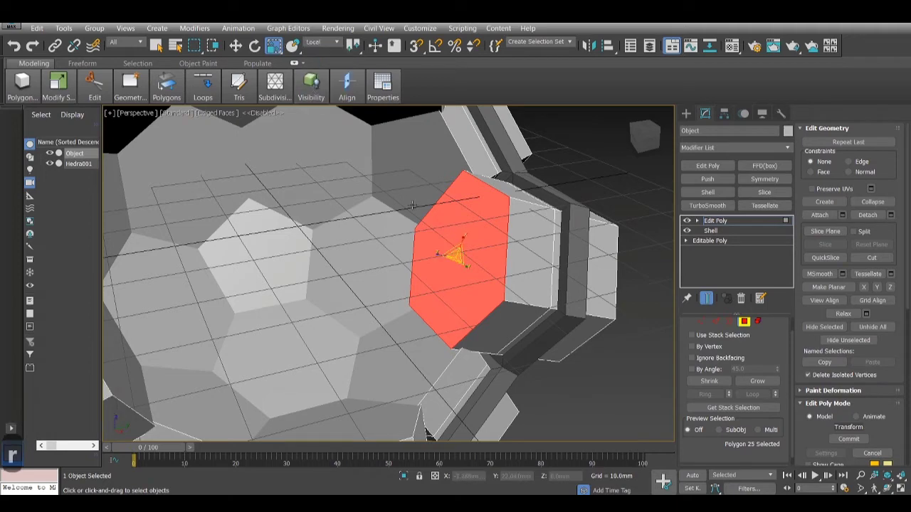
mouse_move(456, 254)
left_mouse_down()
mouse_move(462, 261)
mouse_move(452, 262)
left_mouse_up()
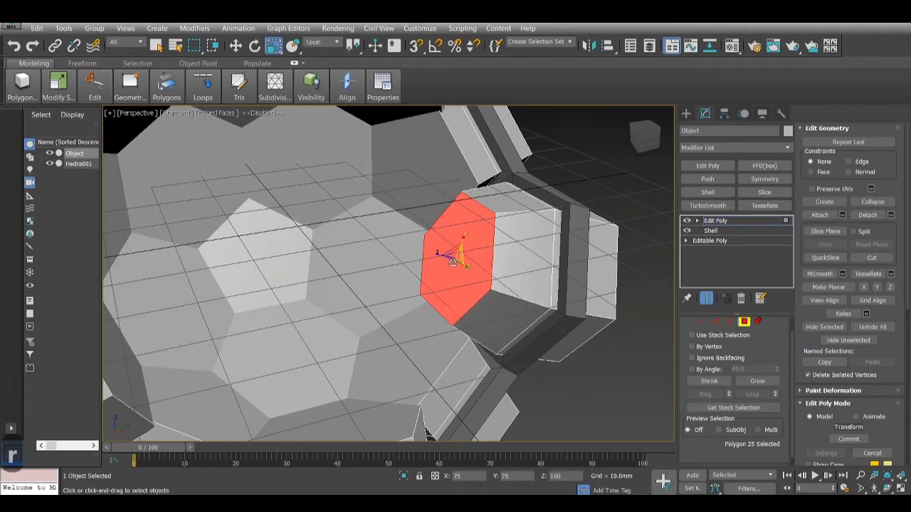
- Select the inner face of the neighbouring pentagonal panel and scale it to about 71% in its own plane
mouse_move(644, 138)
left_mouse_down()
mouse_move(626, 144)
mouse_move(635, 137)
left_mouse_up()
middle_click_drag(400, 177, 365, 219, "alt")
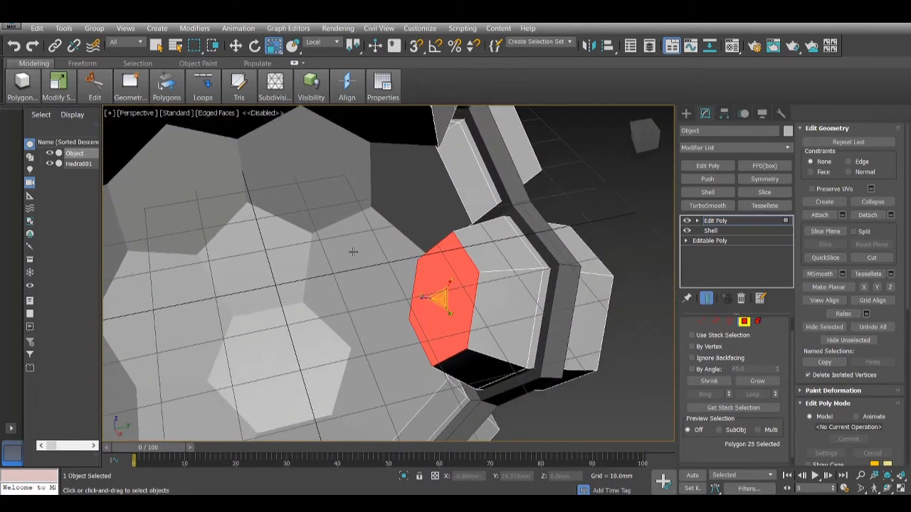
left_click(759, 322)
left_click(425, 168)
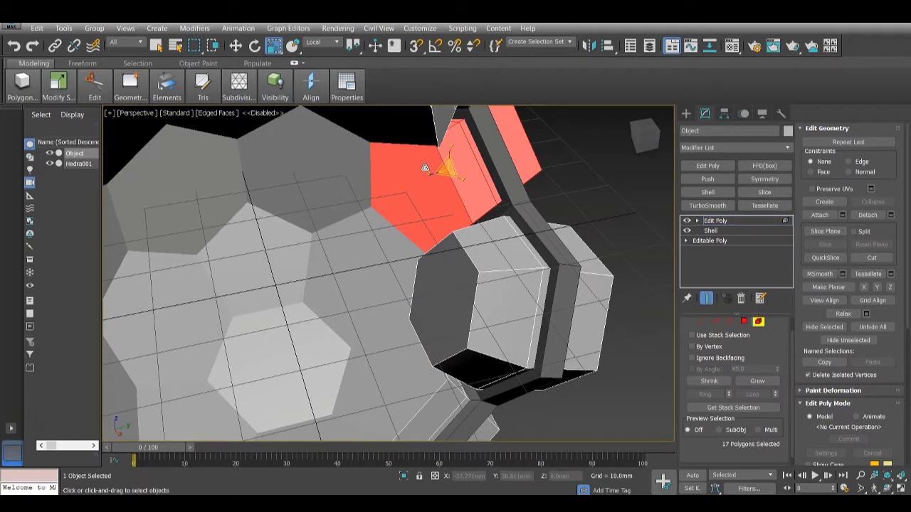
key("4")
left_click(422, 179)
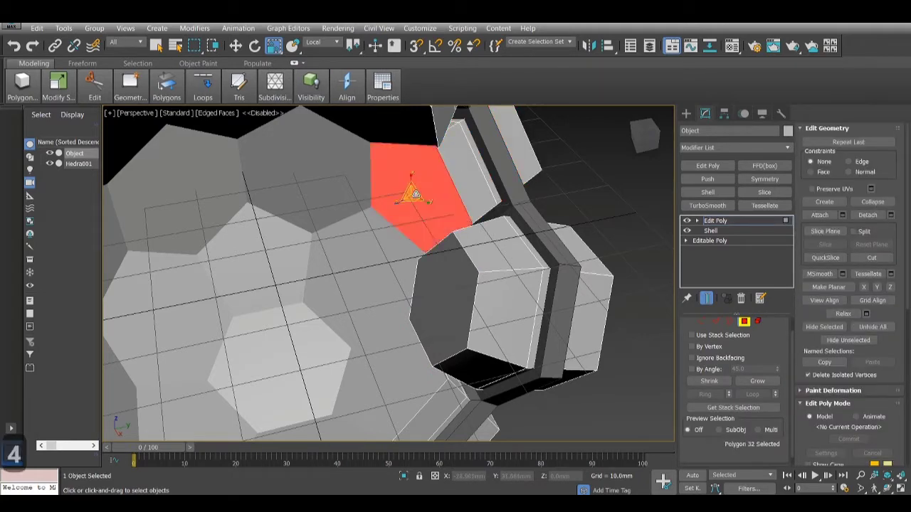
left_click_drag(413, 194, 406, 200)
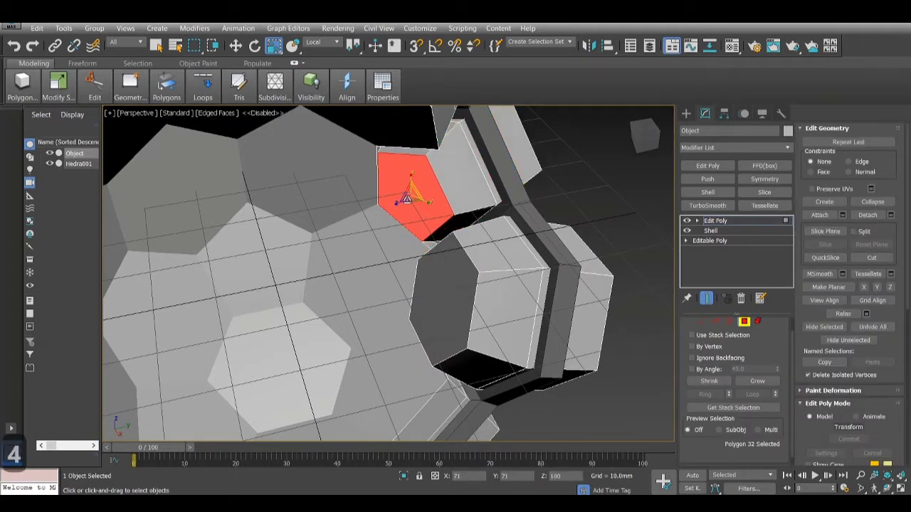
- Select the inner face of the adjoining hexagonal panel above the pentagon and scale it down in its own plane
middle_click_drag(483, 150, 484, 182)
key("5")
left_click(411, 156)
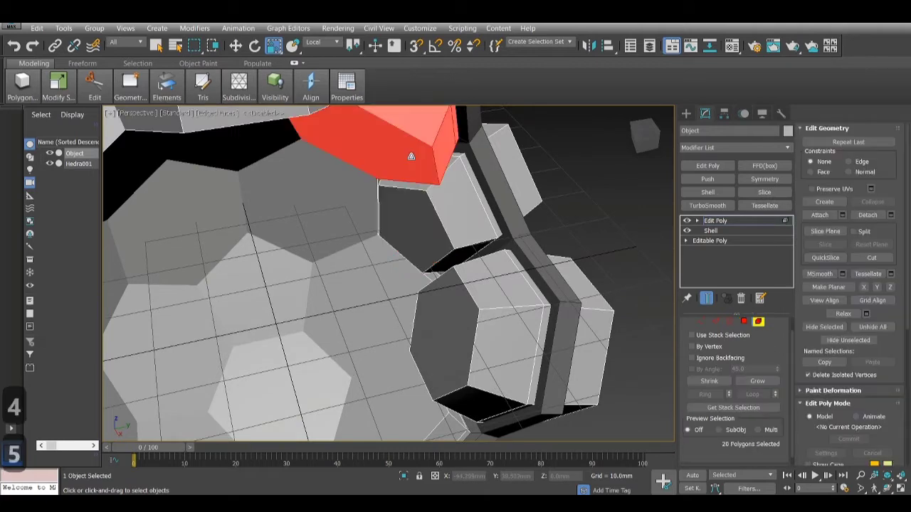
middle_click_drag(411, 155, 417, 171)
key("4")
left_click(411, 168)
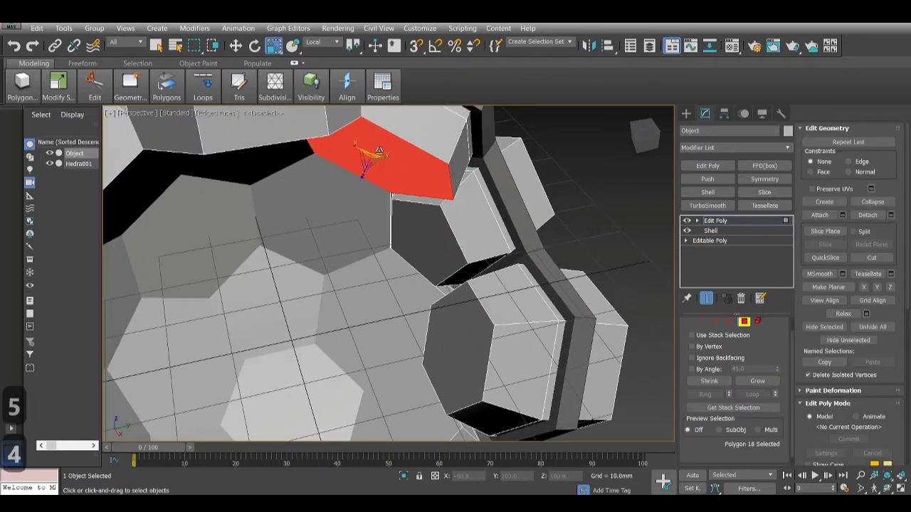
left_click_drag(371, 154, 367, 168)
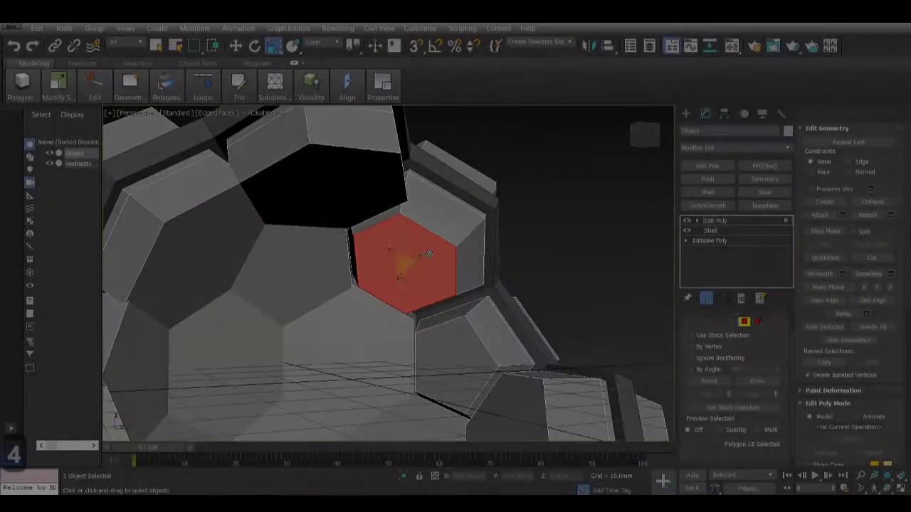
- Scale down the inner faces of the panels along the upper rim and across the middle of the shell, one by one
left_click(315, 193)
left_click(238, 253)
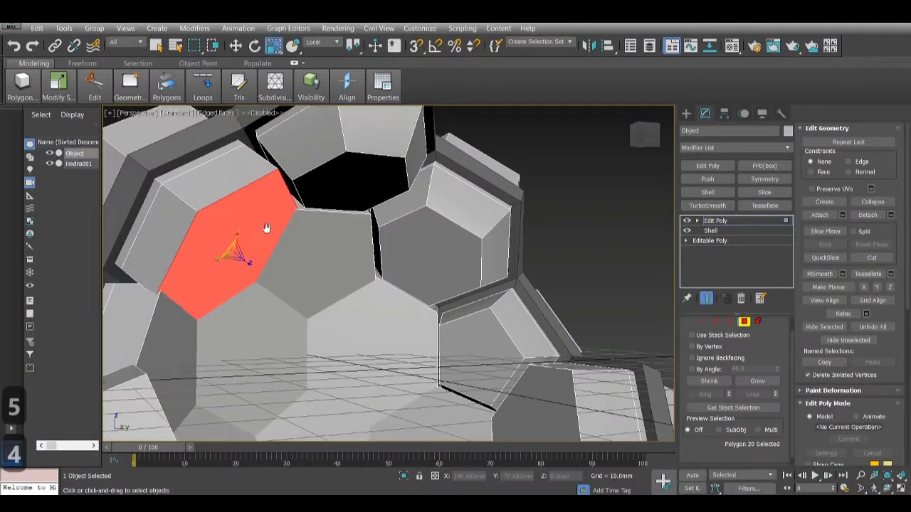
left_click(320, 267)
left_click_drag(323, 271, 324, 277)
left_click(344, 331)
middle_click_drag(343, 332, 348, 309, "alt")
left_click_drag(371, 326, 372, 333)
left_click(254, 325)
middle_click_drag(313, 370, 319, 326, "alt")
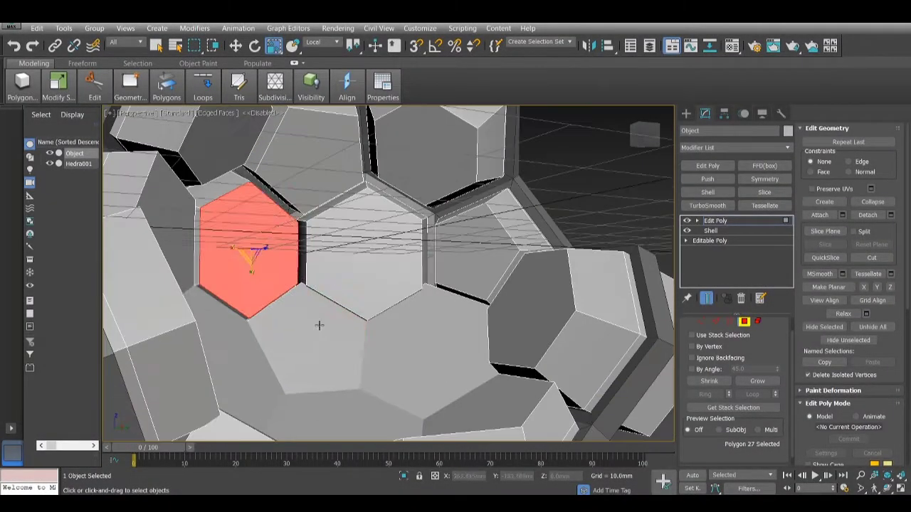
- Scale down the inner faces of the lower panels in their own planes, the last one to about 78%
left_click(315, 338)
left_click(410, 364)
left_click_drag(409, 364, 410, 371)
middle_click_drag(462, 334, 498, 366, "alt")
left_click(462, 329)
left_click_drag(461, 329, 464, 336)
left_click_drag(354, 346, 354, 353)
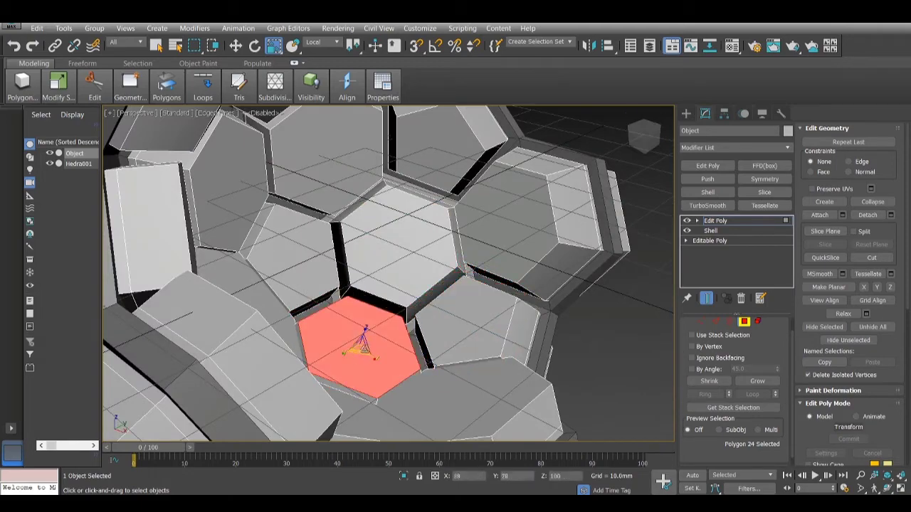
- Scale down the inner faces of the remaining panels on the opposite side of the shell in their own planes
middle_click_drag(355, 353, 299, 285, "alt")
left_click(227, 187)
left_click_drag(227, 186, 228, 193)
left_click(259, 244)
left_click_drag(275, 298, 276, 304)
left_click(183, 272)
left_click_drag(171, 265, 173, 272)
middle_click_drag(213, 285, 260, 281, "alt")
left_click(302, 362)
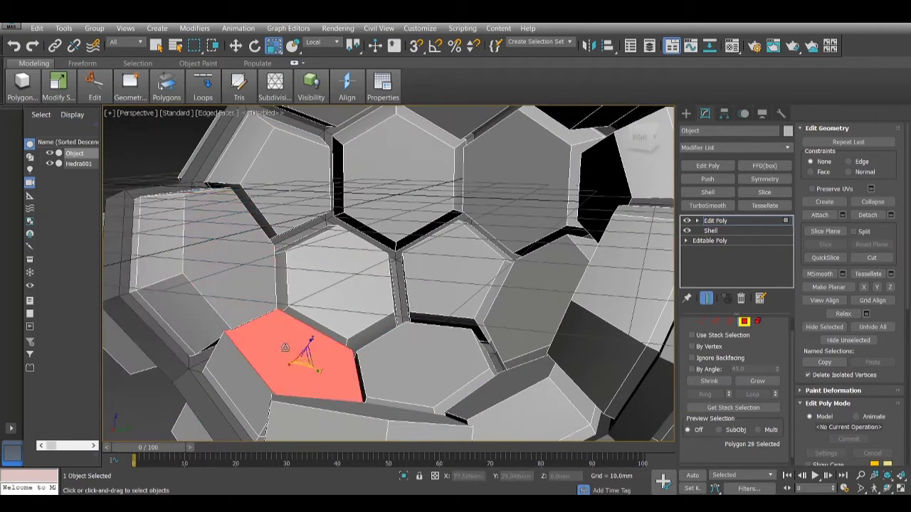
left_click_drag(303, 363, 305, 370)
middle_click_drag(306, 352, 455, 299, "alt")
scroll(427, 334, "down", 5)
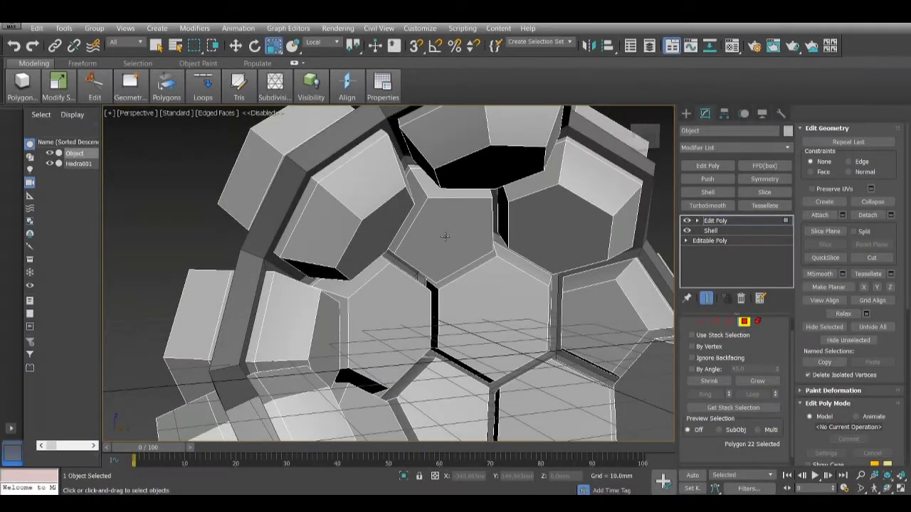
- Move the inner faces of the central pentagon, the neighbouring hexagons and the adjoining side panels along their own normals to adjust panel depth
key("w")
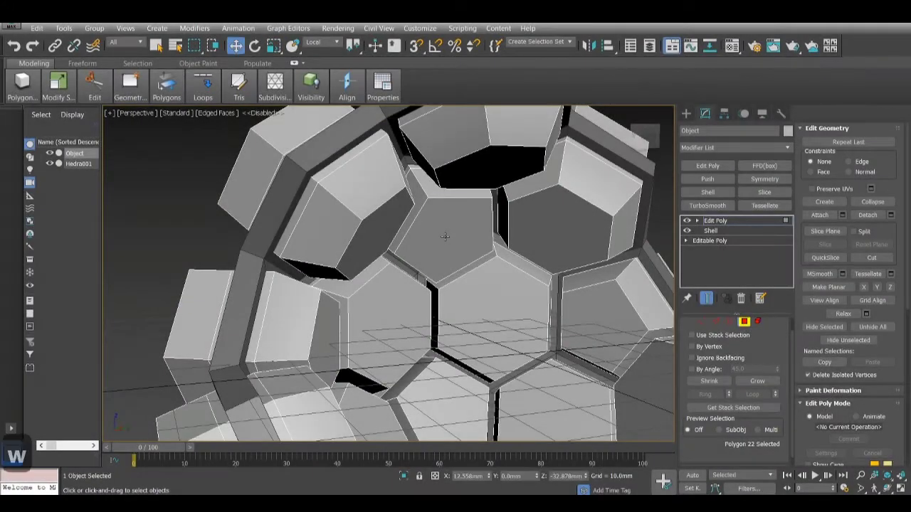
left_click(453, 243)
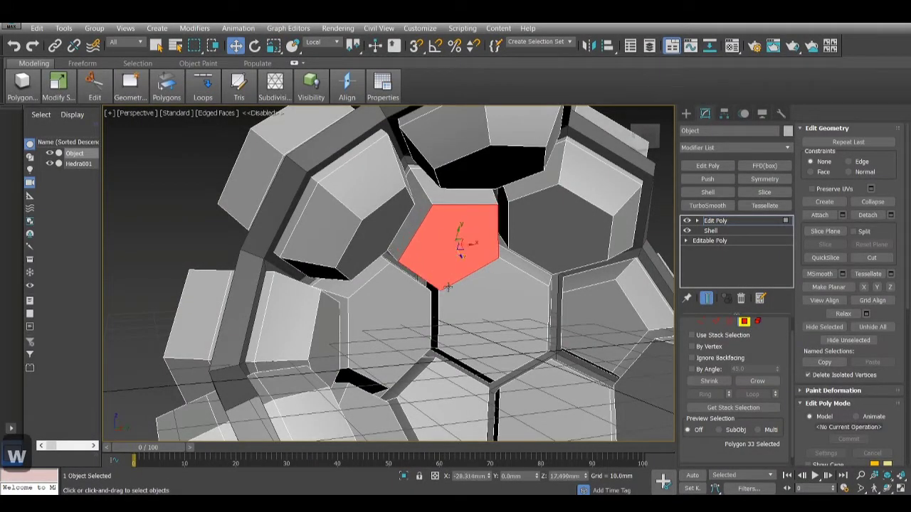
left_click(475, 321)
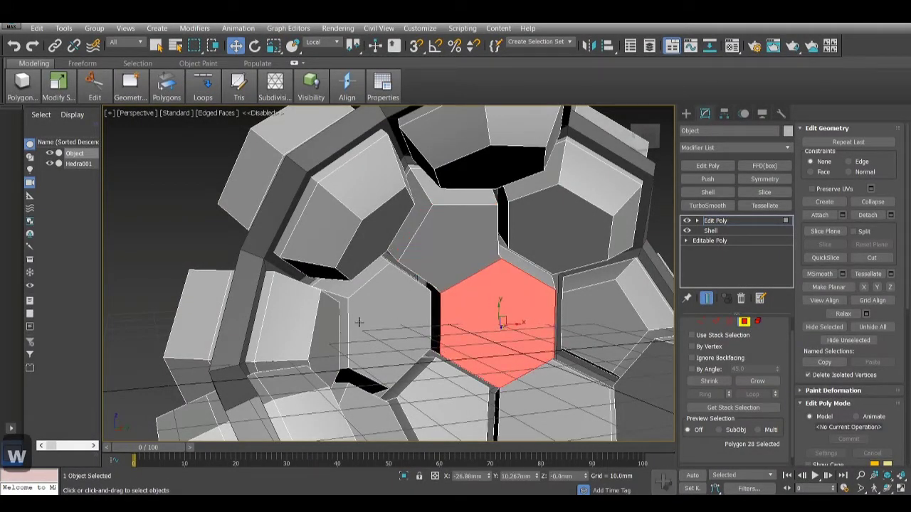
left_click(386, 323)
left_click(372, 223)
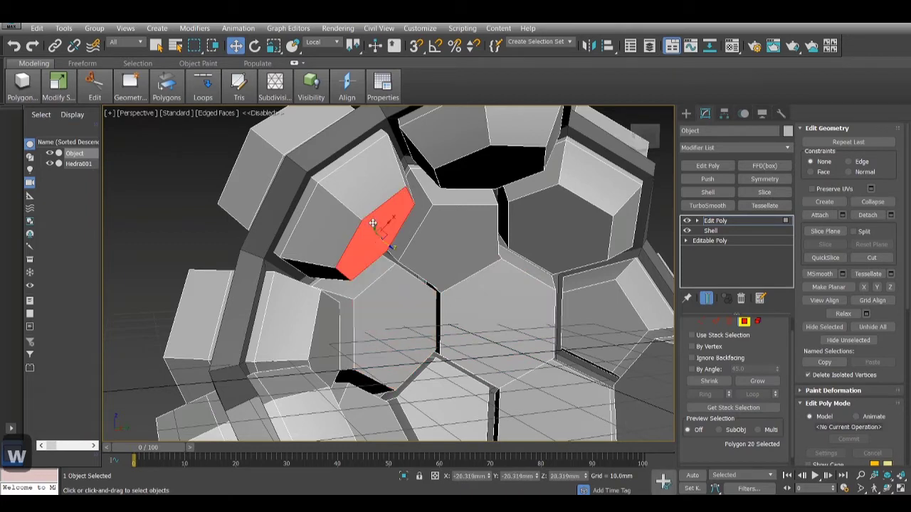
left_click(331, 331)
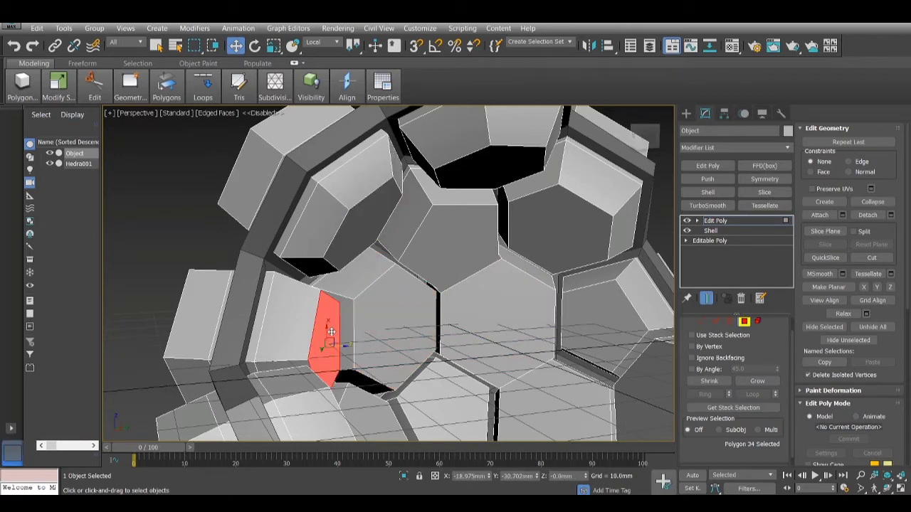
- Move the inner faces of the remaining right-hand and lower panels along their own normals, one by one, and clear the selection
middle_click_drag(341, 345, 299, 284, "alt")
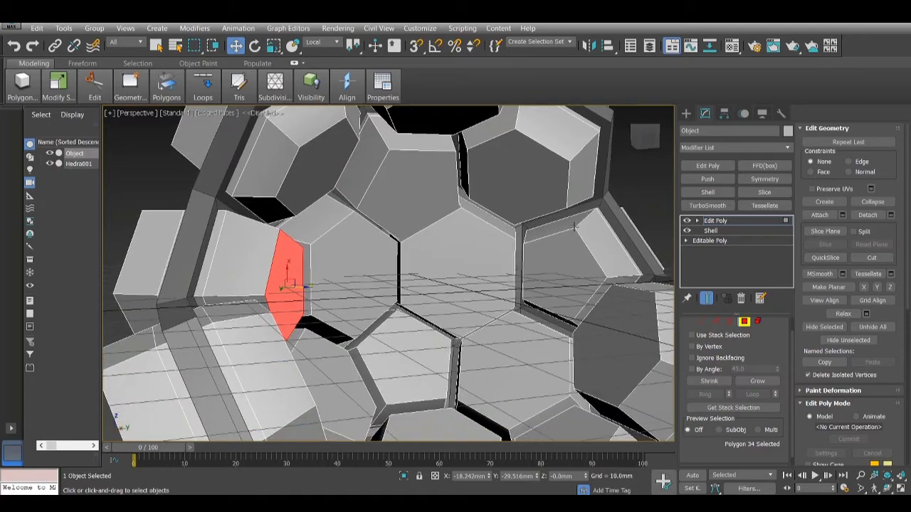
left_click(551, 276)
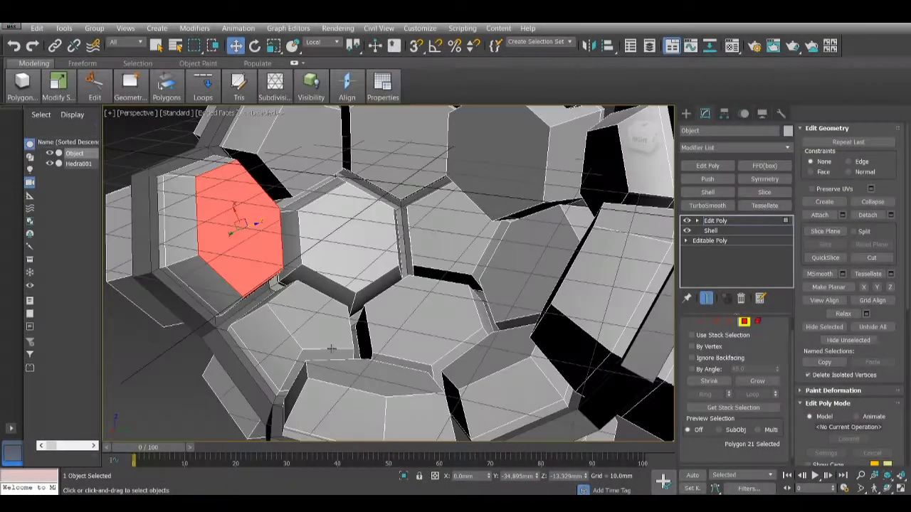
left_click(301, 315)
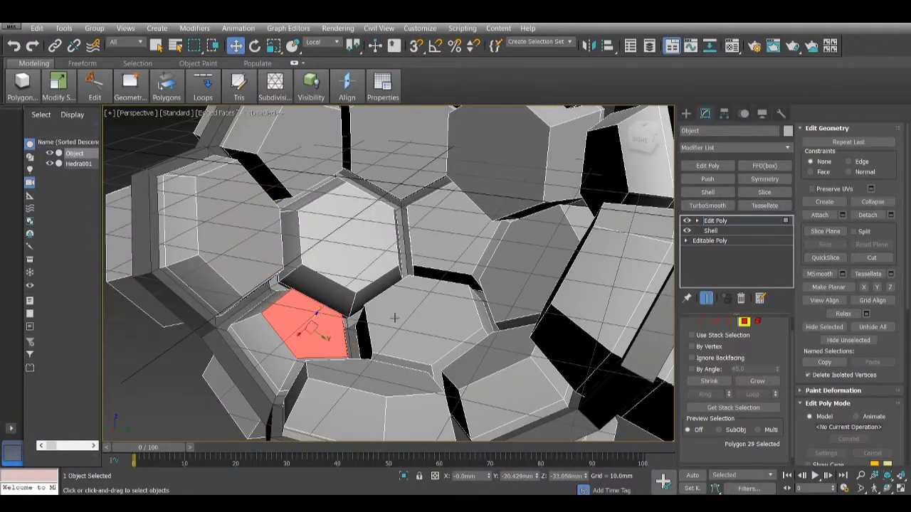
left_click(421, 306)
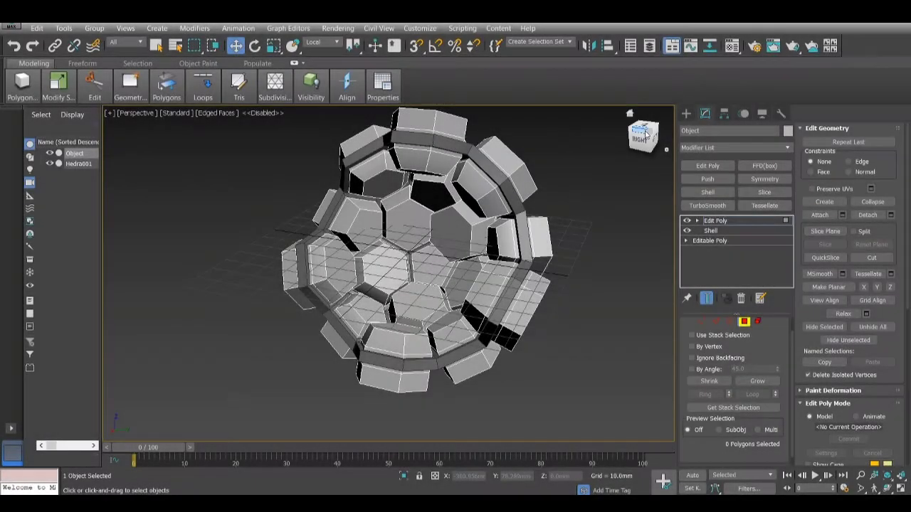
middle_click_drag(555, 285, 551, 181, "alt")
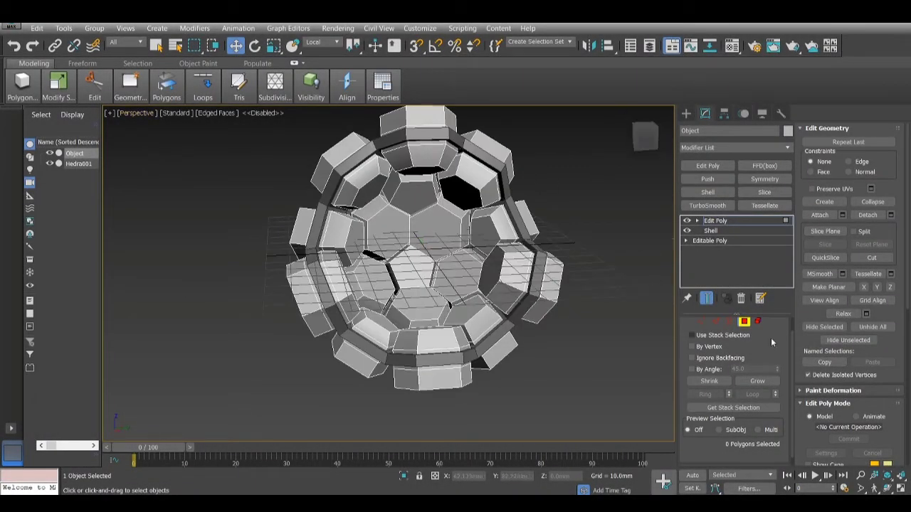
- Select all the panels as elements, leaving out the frame, and apply a Chamfer modifier to them
left_click(758, 321)
scroll(598, 239, "down", 3)
left_click_drag(586, 151, 344, 345)
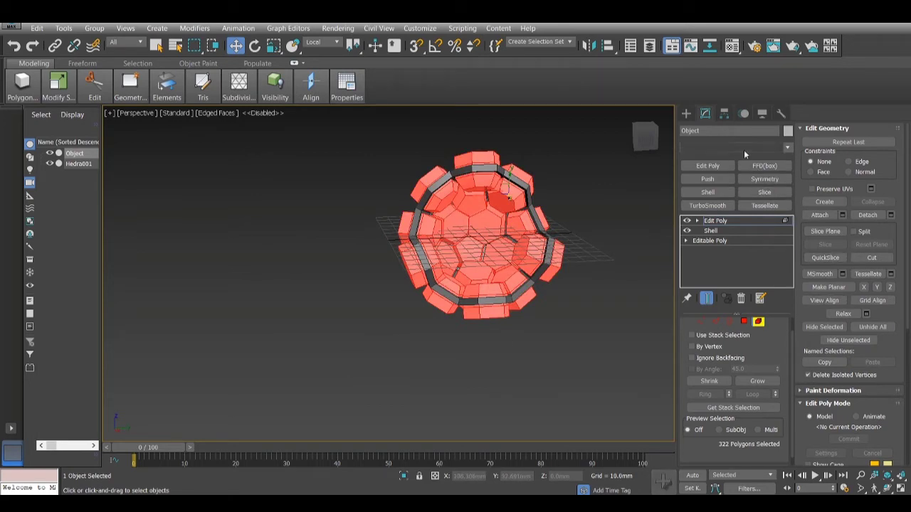
type("ch")
key("Return")
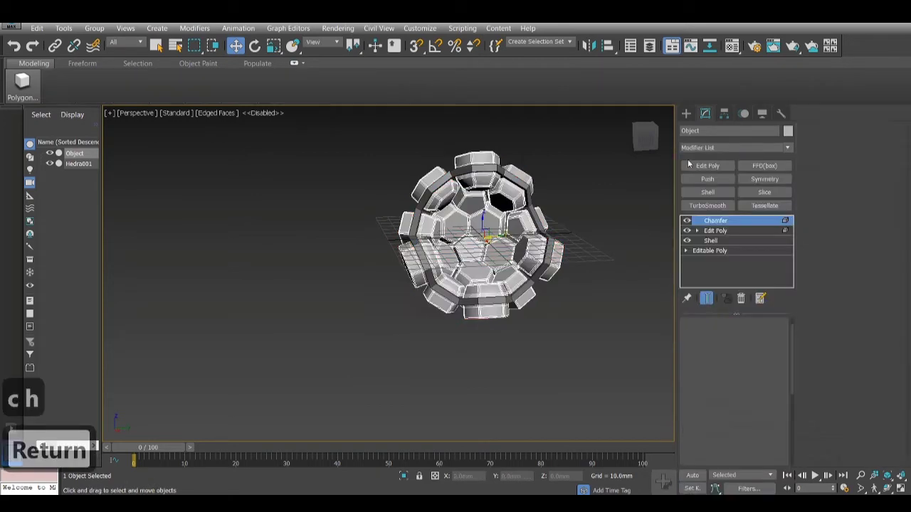
- Set the Chamfer modifier's tension to 0.5 to round the panel edges
scroll(406, 193, "up", 8)
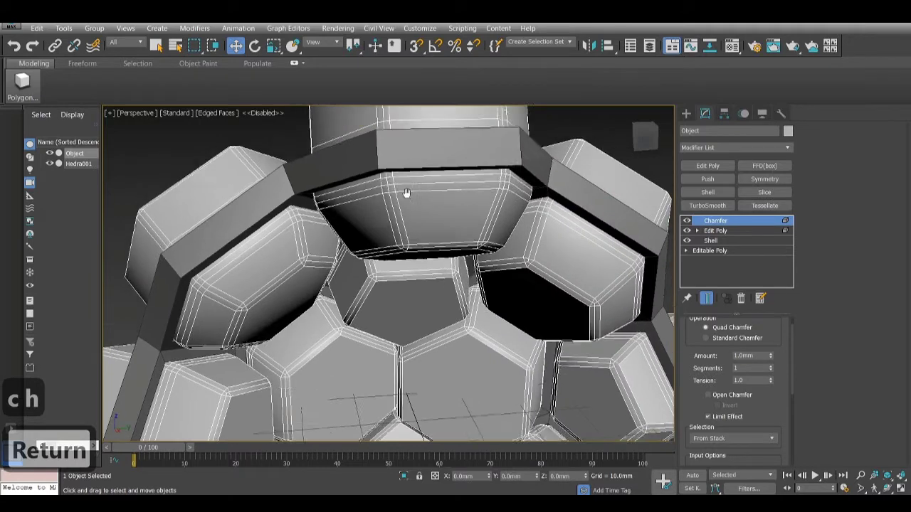
middle_click_drag(406, 194, 413, 281)
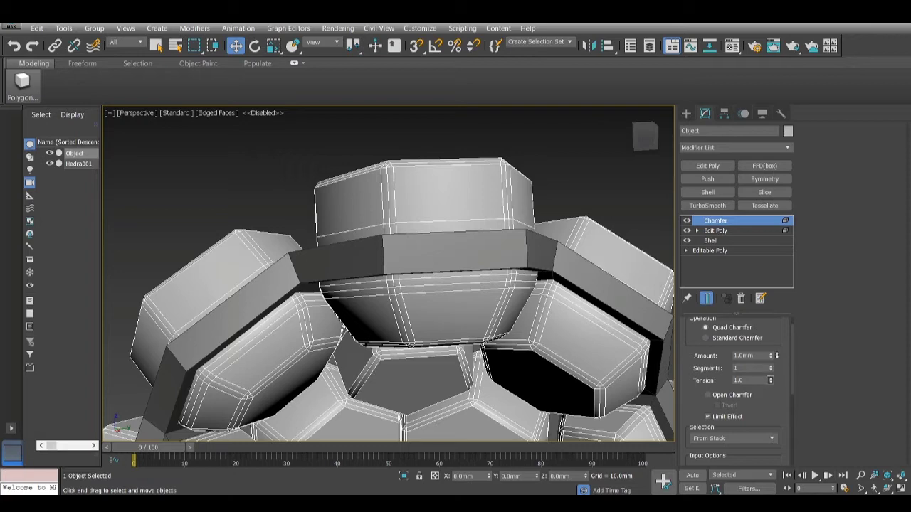
left_click_drag(770, 381, 760, 415)
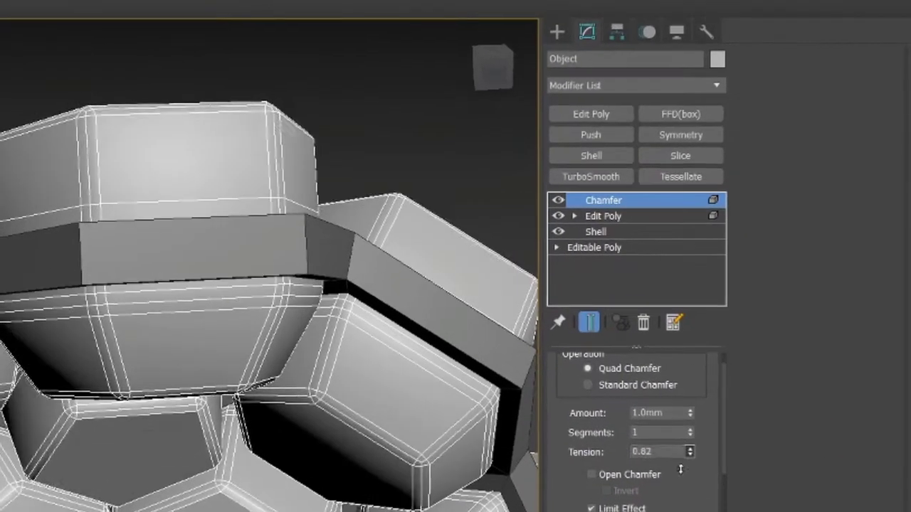
left_click_drag(674, 504, 680, 485)
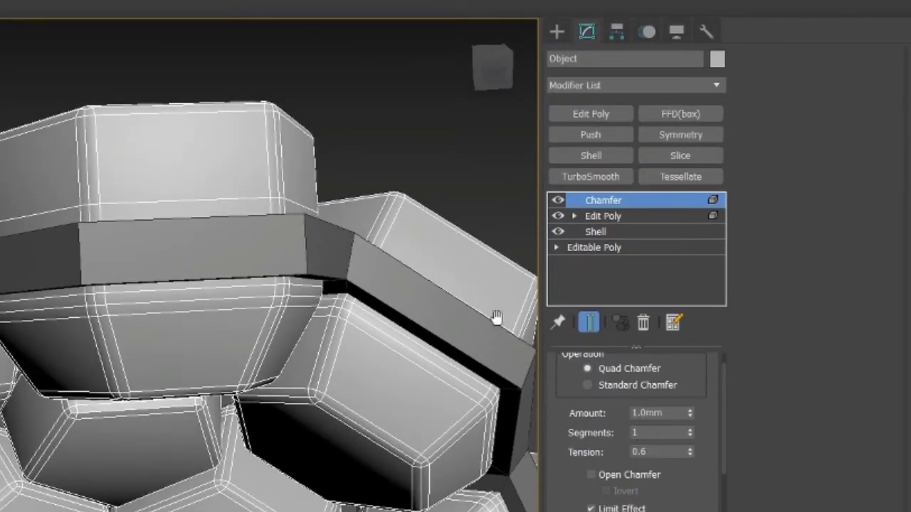
scroll(276, 78, "down", 5)
scroll(195, 301, "up", 8)
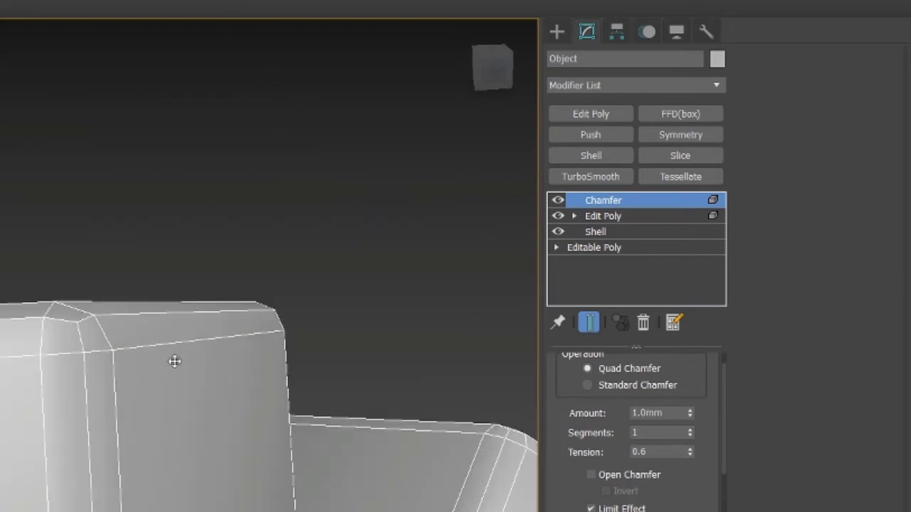
mouse_move(690, 452)
left_mouse_down()
mouse_move(706, 396)
mouse_move(697, 451)
left_mouse_up()
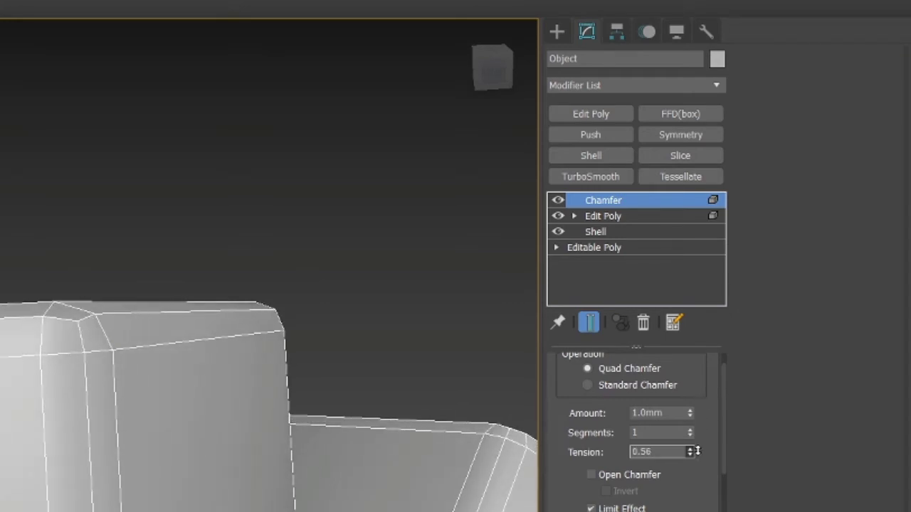
left_click(664, 452)
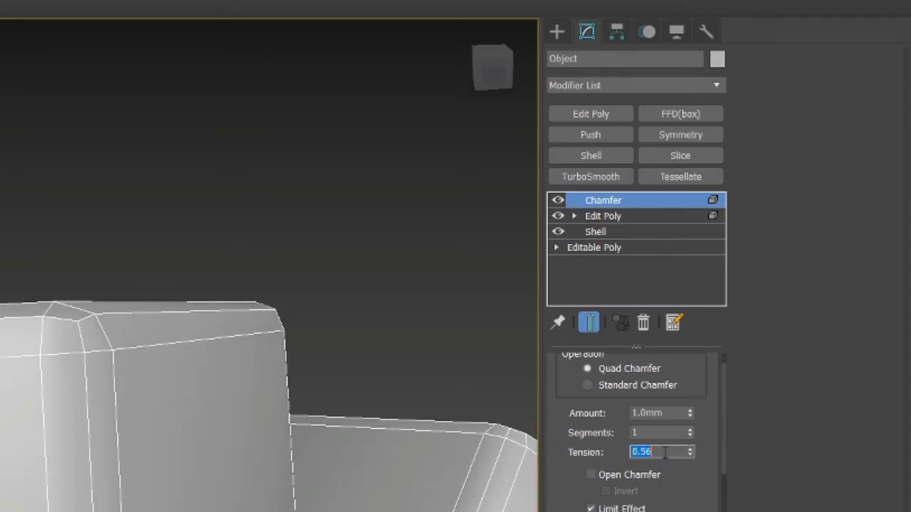
type("0.5")
key("Return")
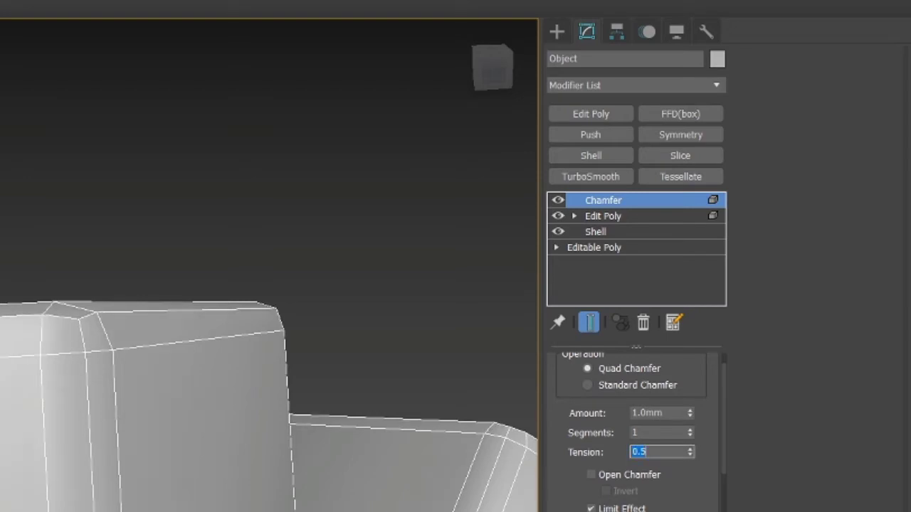
- Try higher segment counts on the panel chamfer and set the segments back to 1
left_click(689, 430)
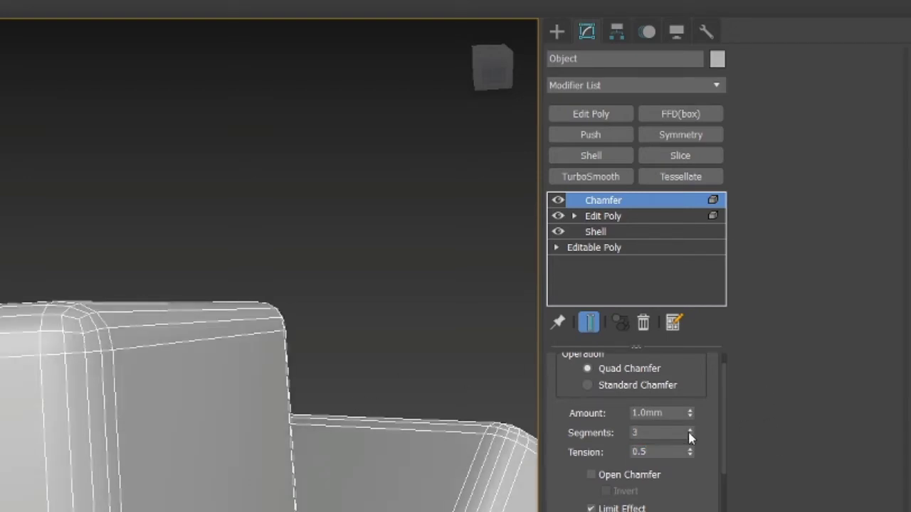
double_click(671, 435)
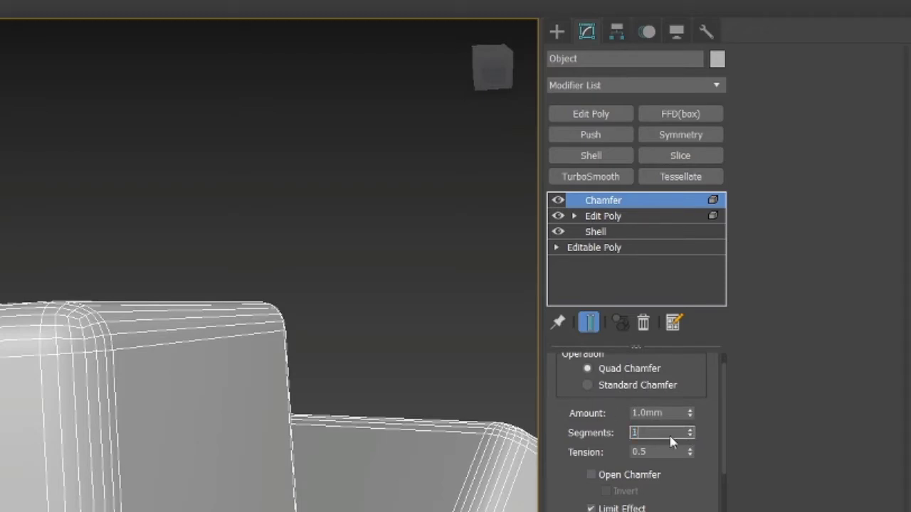
key("Return")
- Add a TurboSmooth modifier with 2 iterations to the chamfered panels, deselect the object and turn off the edged-faces display
scroll(399, 391, "down", 5)
middle_click_drag(393, 392, 341, 160)
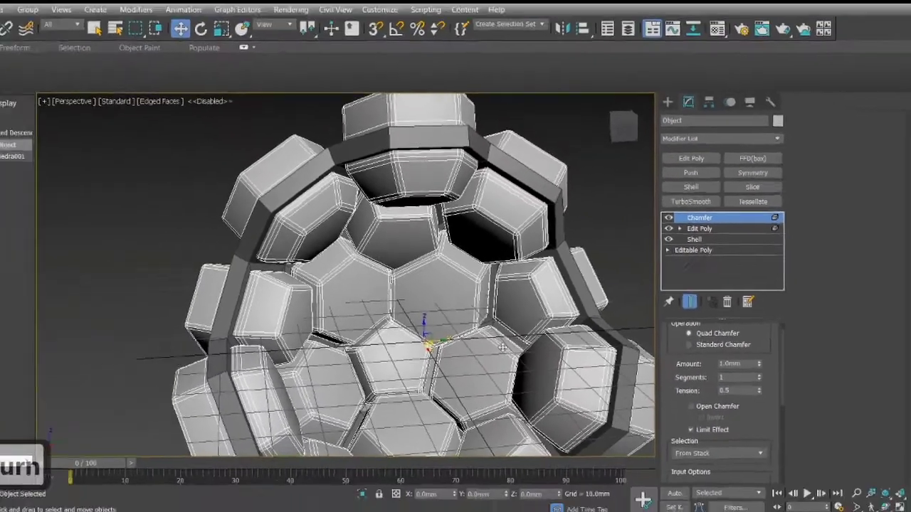
middle_click_drag(502, 347, 503, 282)
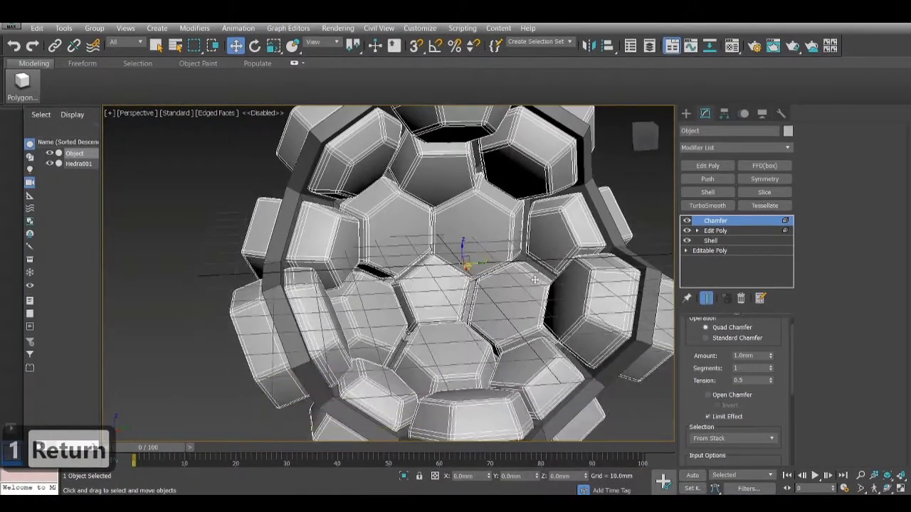
left_click(719, 206)
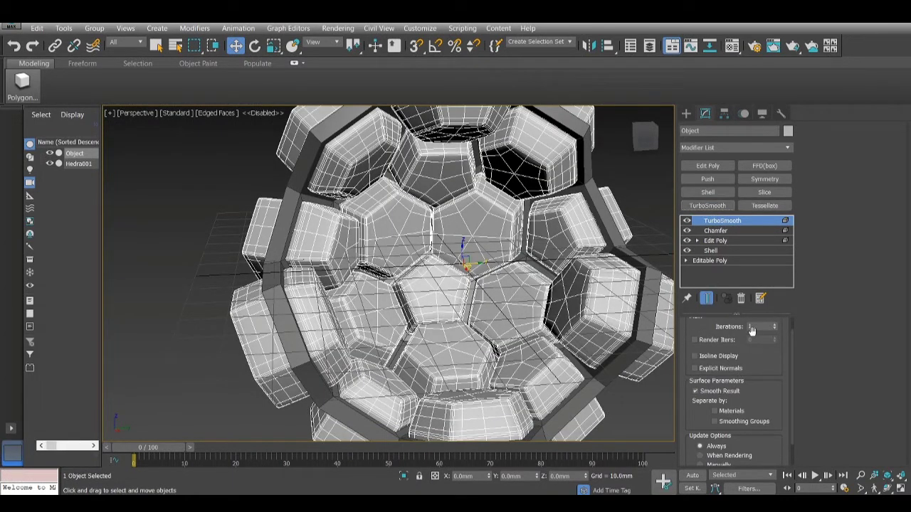
left_click(638, 415)
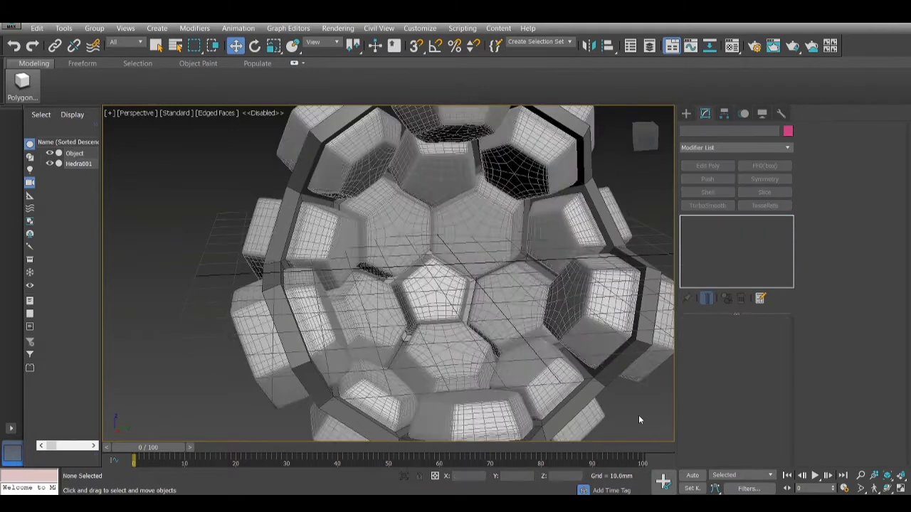
key("F4")
middle_click_drag(554, 288, 549, 291, "alt")
scroll(550, 291, "down", 5)
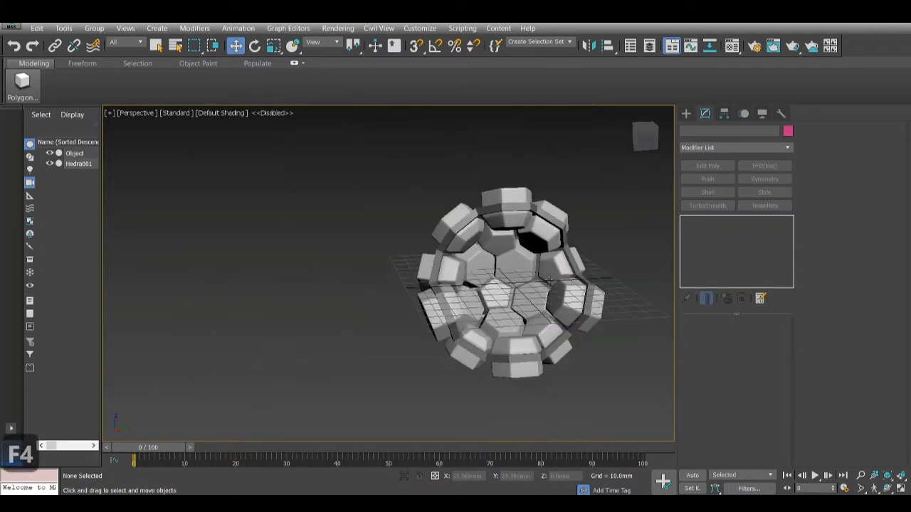
scroll(549, 279, "up", 5)
- Select the smoothed shell, add an Edit Poly modifier above TurboSmooth and switch it to element level
left_click(555, 238)
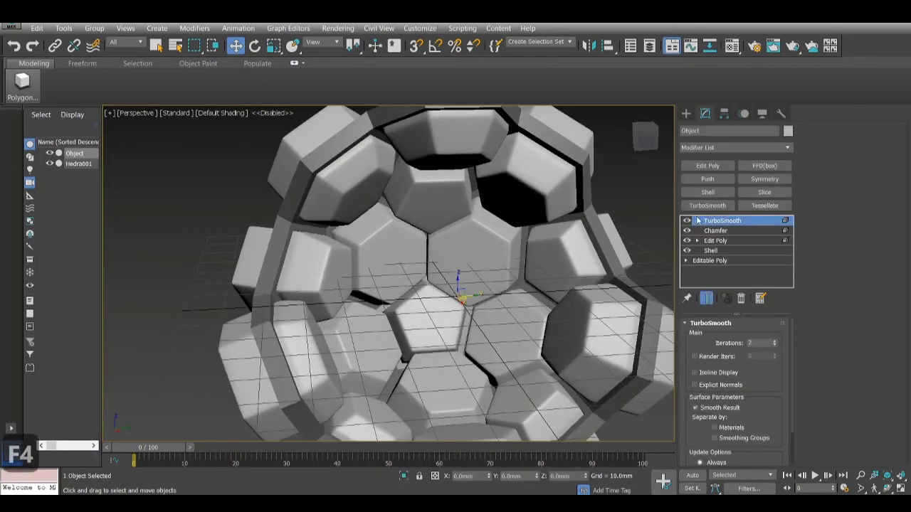
left_click(707, 165)
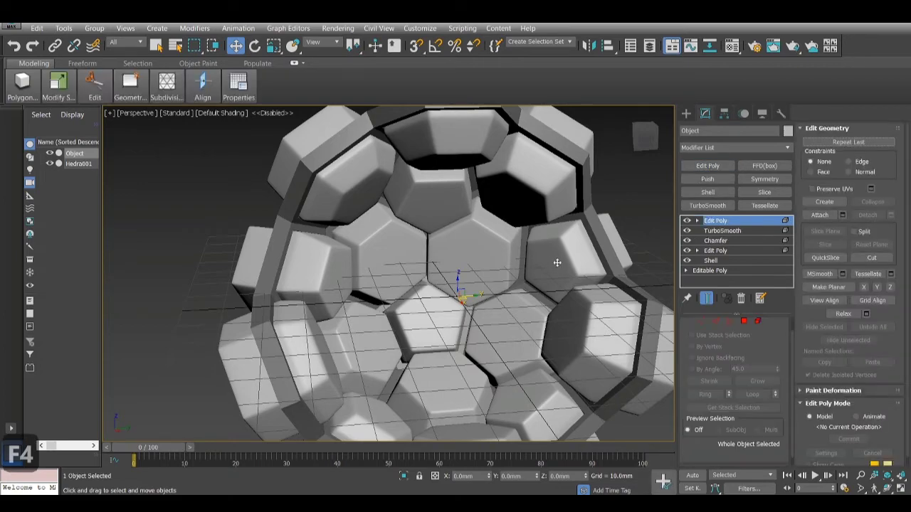
key("5")
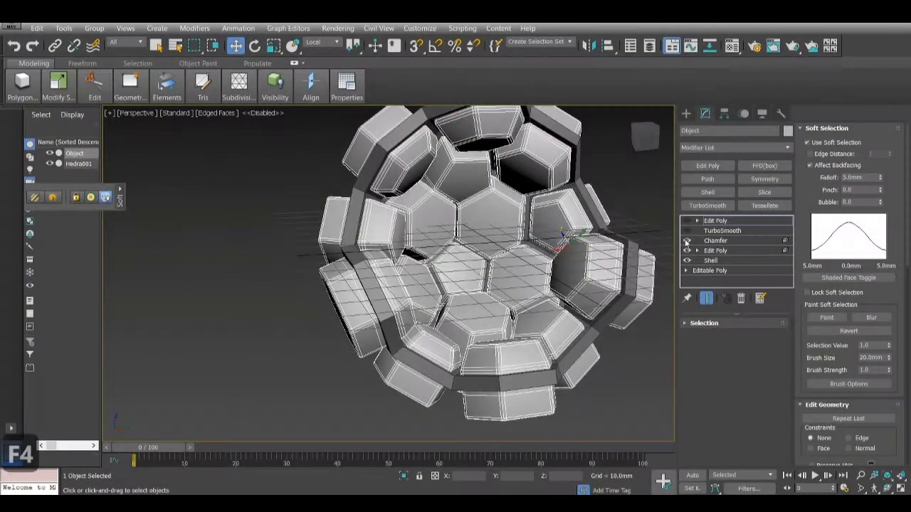
- Compare the panels with the Chamfer switched off and on, and examine the shell from its outer side and underneath
left_click(687, 242)
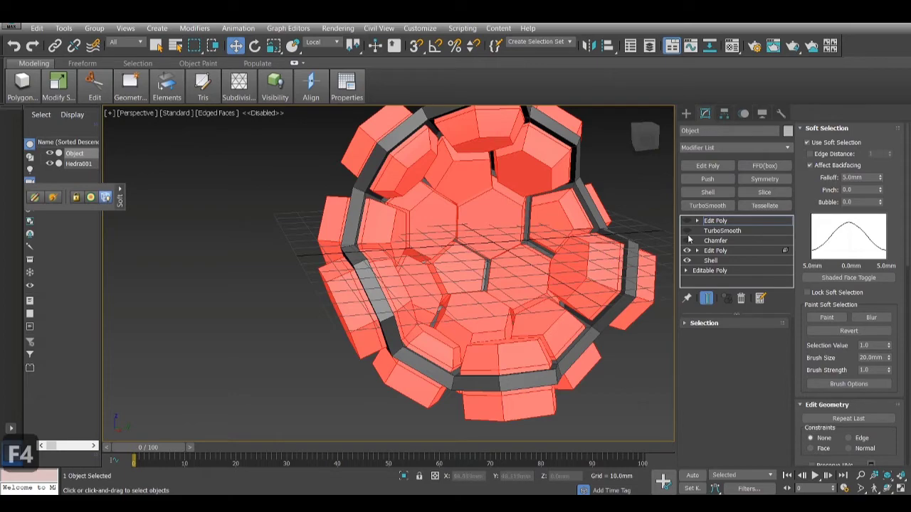
left_click(688, 241)
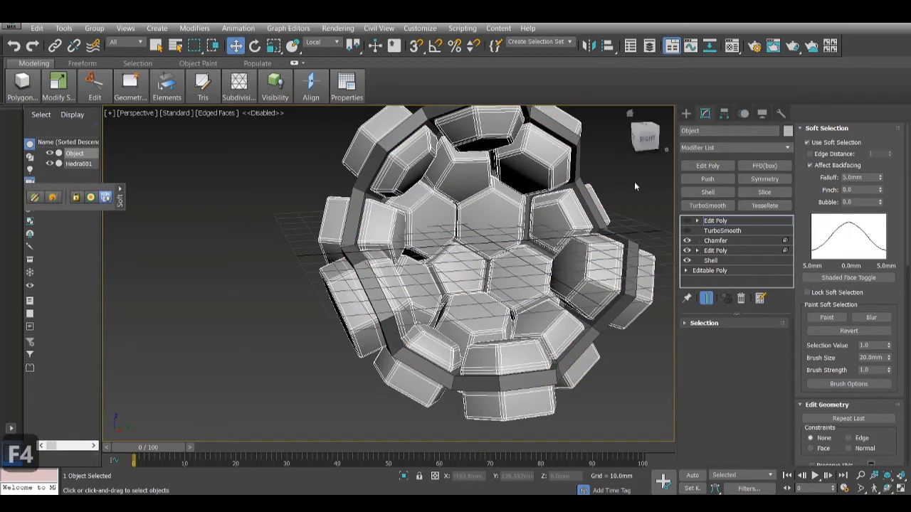
mouse_move(646, 135)
left_mouse_down()
mouse_move(654, 130)
mouse_move(646, 143)
mouse_move(640, 134)
mouse_move(648, 140)
left_mouse_up()
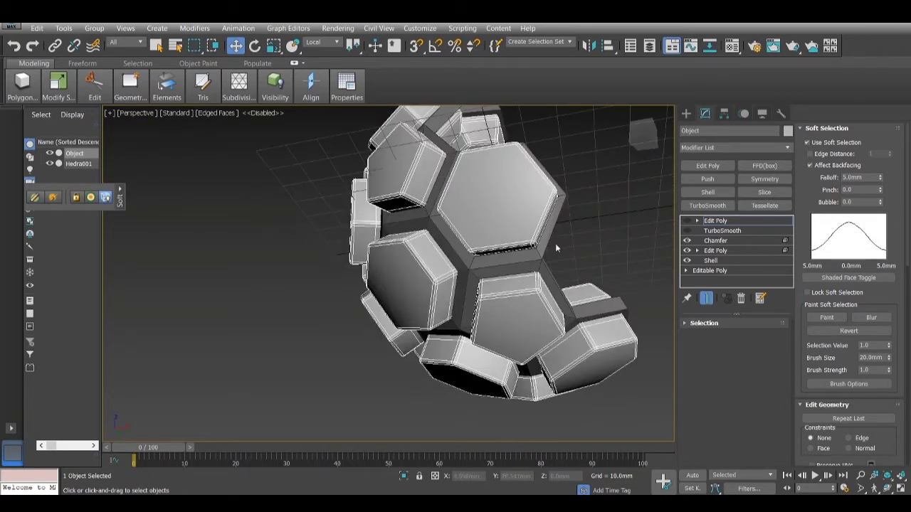
middle_click_drag(535, 334, 418, 235)
left_click_drag(644, 136, 644, 148)
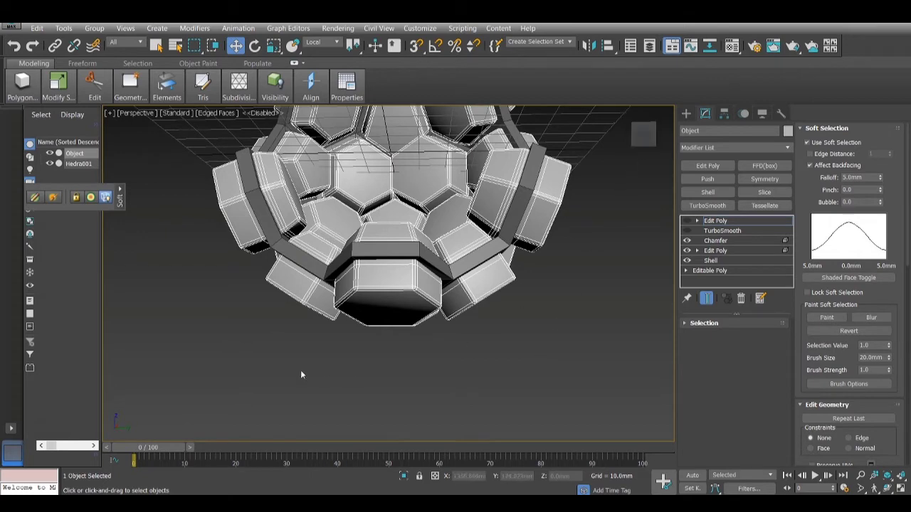
- Turn off the Chamfer modifier and edit the Edit Poly modifier beneath it at vertex level
left_click(687, 240)
left_click(715, 251)
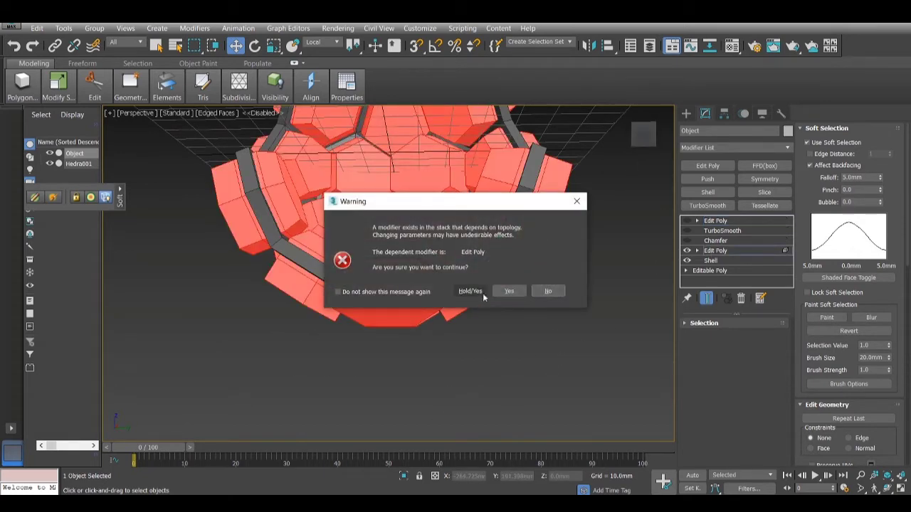
left_click(502, 292)
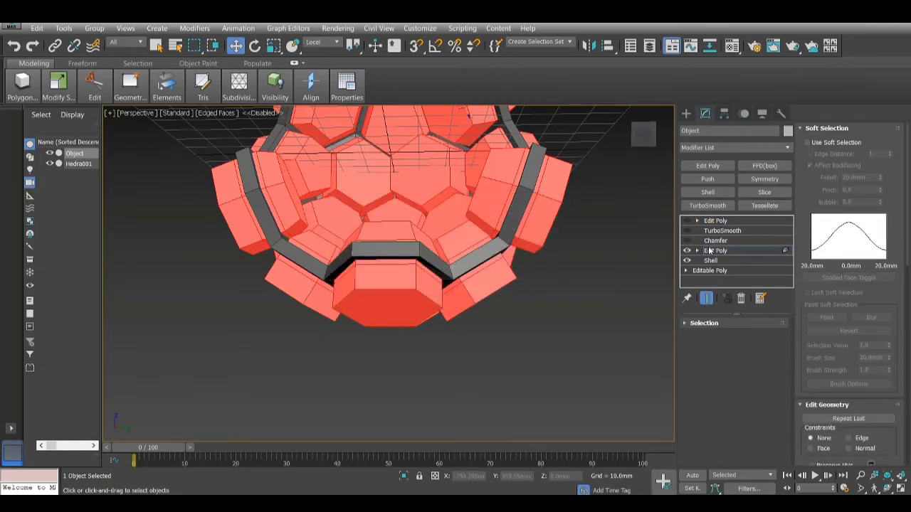
key("1")
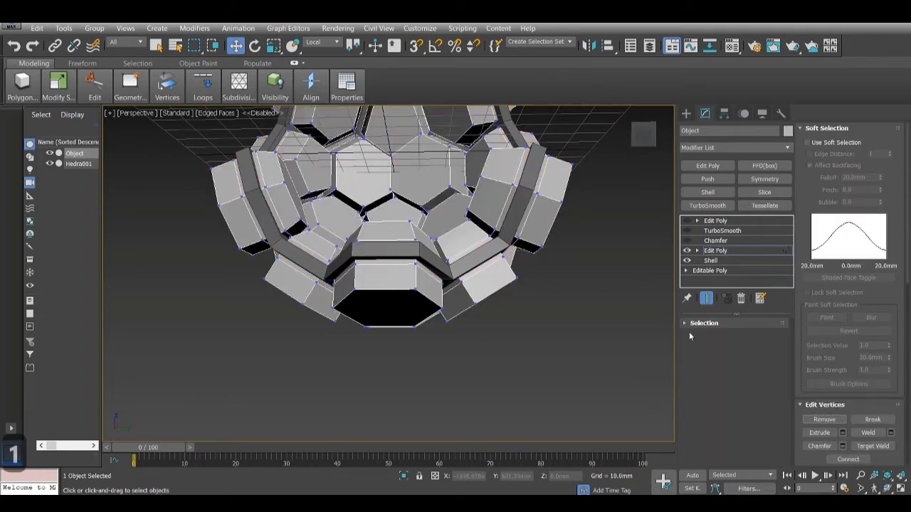
- Select the lowest corner vertices of all the bottom panels, using the front and left wireframe views
key("alt+w")
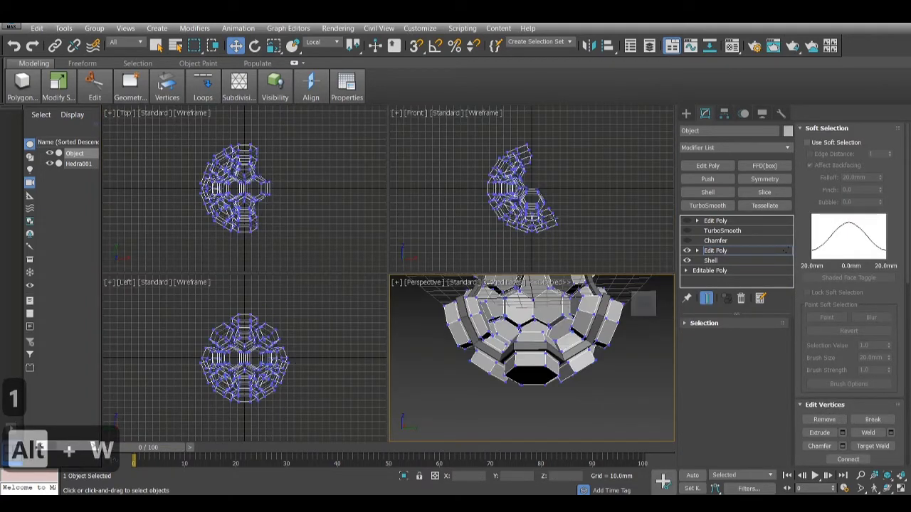
key("alt+w")
scroll(506, 264, "up", 8)
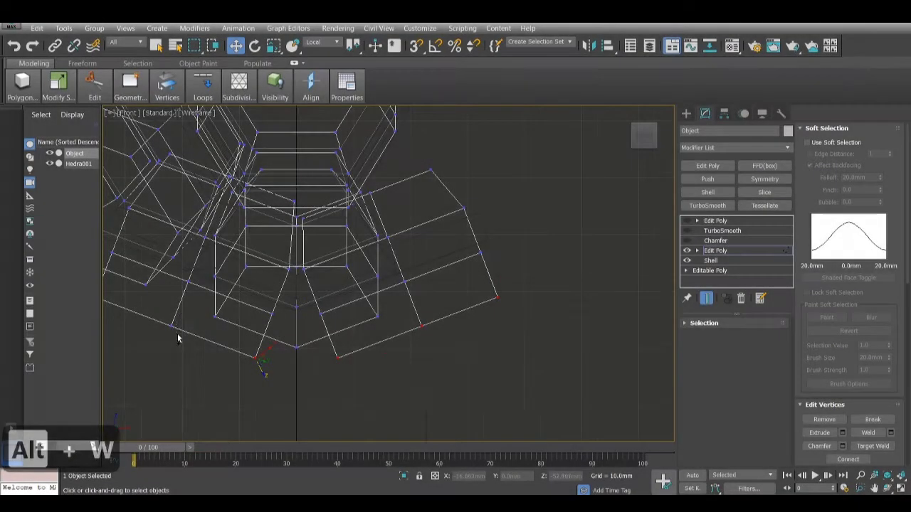
middle_click_drag(178, 335, 329, 320)
key("alt+w")
key("alt+w")
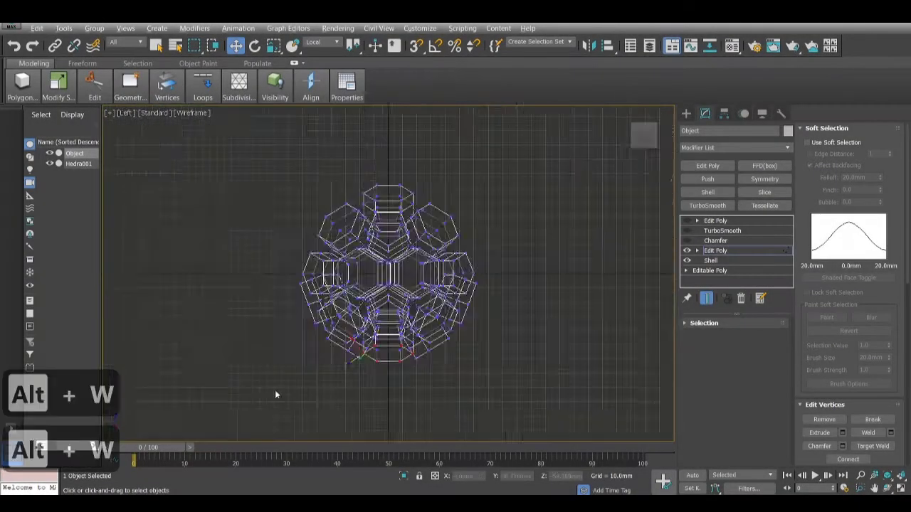
scroll(326, 366, "up", 6)
left_click_drag(472, 335, 447, 353, "ctrl")
left_click_drag(417, 302, 397, 320, "ctrl")
left_click_drag(333, 252, 316, 271, "ctrl")
middle_click_drag(555, 335, 347, 335)
left_click_drag(510, 301, 526, 317, "ctrl")
left_click_drag(614, 248, 589, 284, "ctrl")
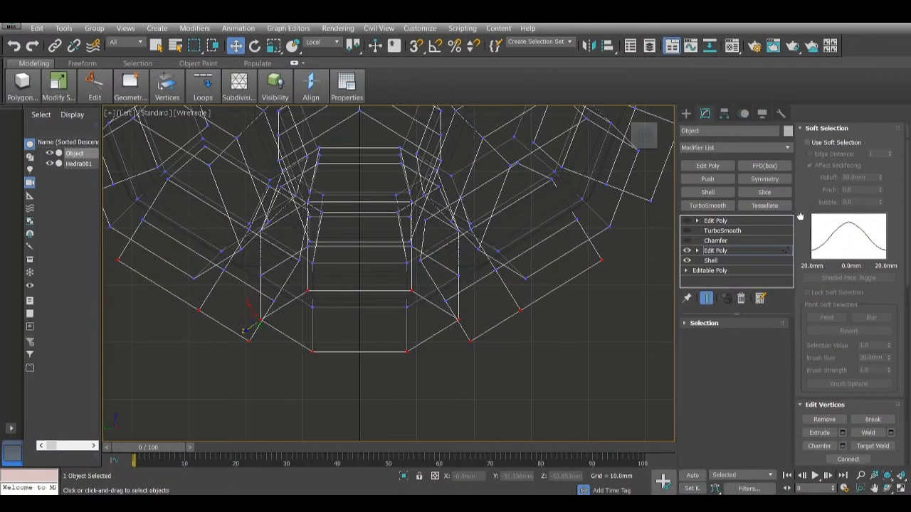
- Flatten the selected bottom vertices onto one horizontal plane with Make Planar
left_click_drag(800, 216, 800, 211)
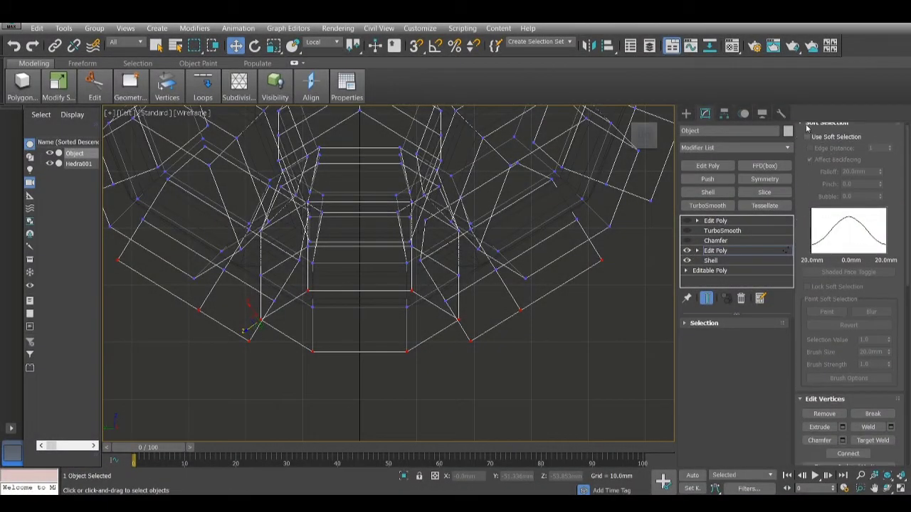
left_click(807, 125)
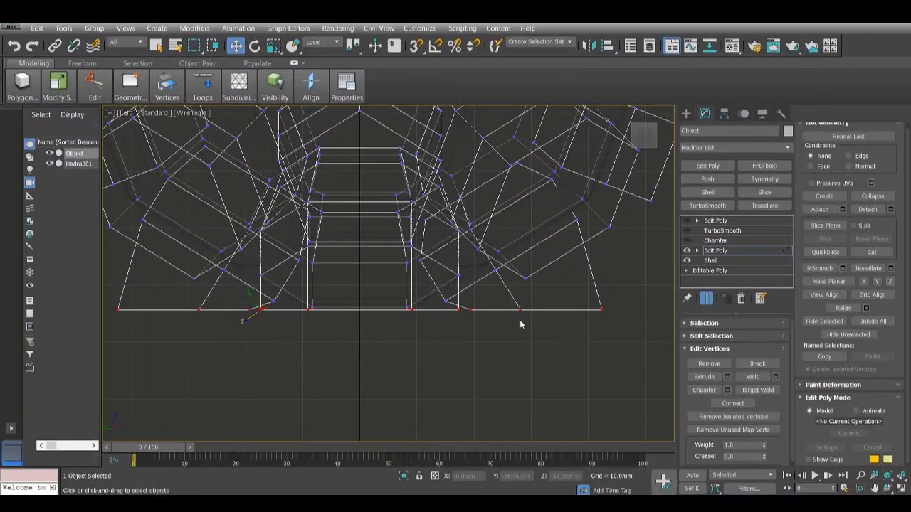
left_click(461, 311)
left_click(409, 309)
- Switch the reference coordinate system to View and move the flattened bottom vertices to about -61 mm in Z
left_click(332, 43)
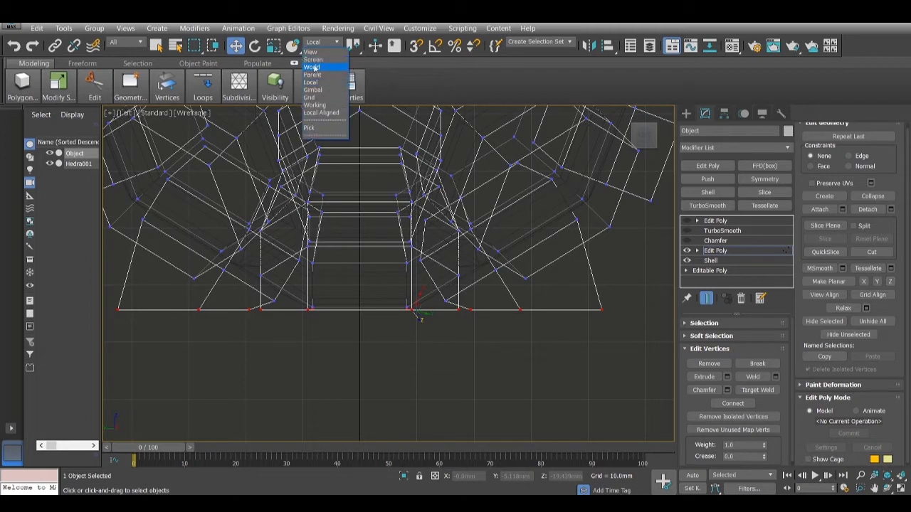
left_click(324, 53)
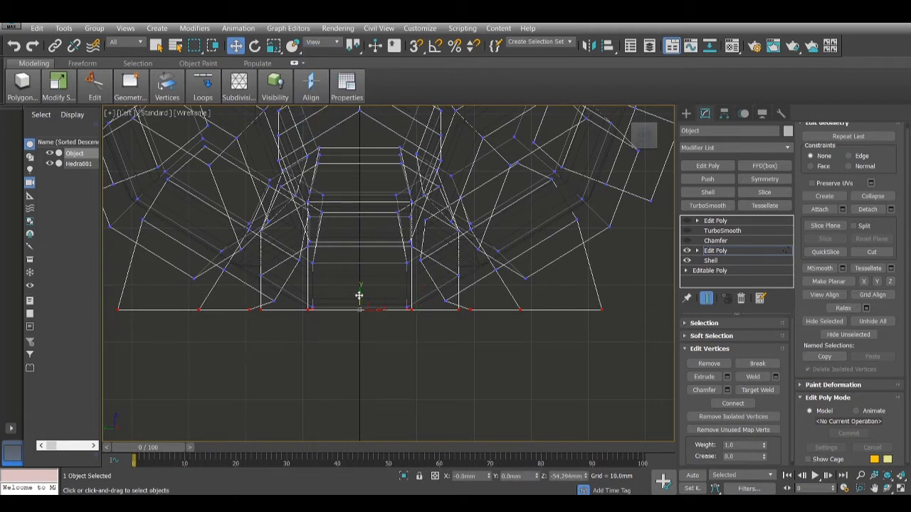
right_click(586, 476)
middle_click_drag(387, 310, 412, 348)
scroll(411, 345, "down", 2)
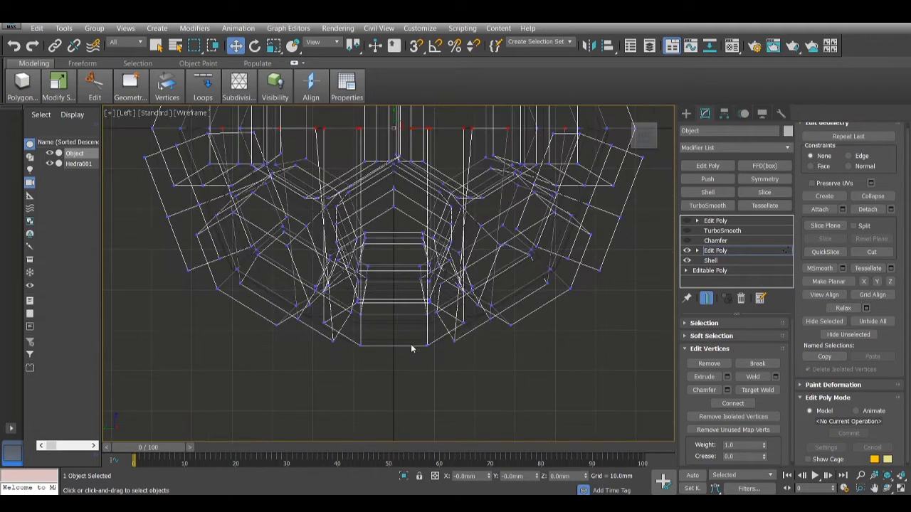
middle_click_drag(417, 216, 429, 259)
left_click_drag(406, 161, 406, 398)
middle_click_drag(405, 398, 399, 343)
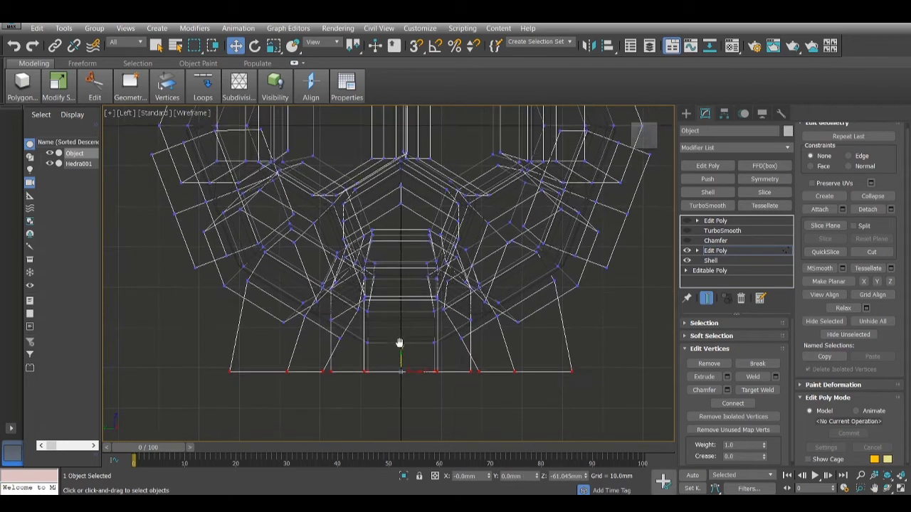
- Examine the flattened panel bottoms in the perspective view and compare them with the last change undone and redone
key("alt+w")
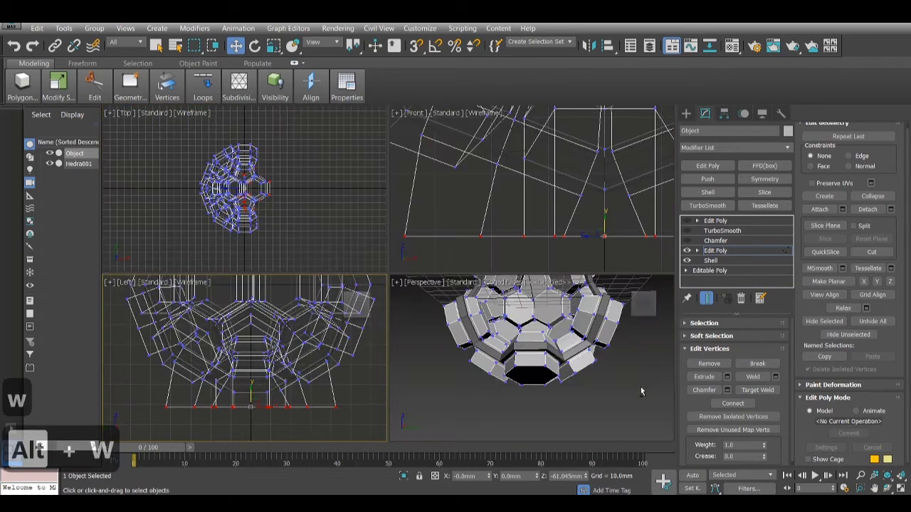
key("alt+w")
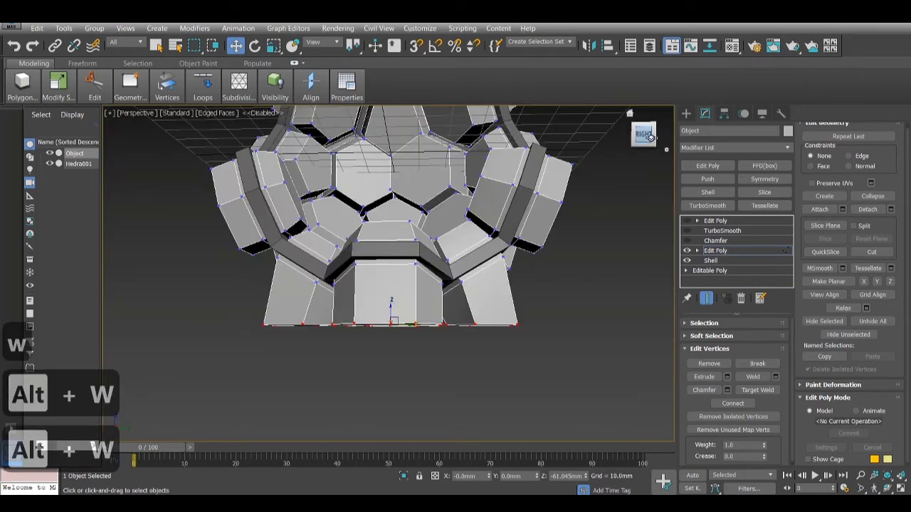
left_click_drag(656, 144, 671, 164)
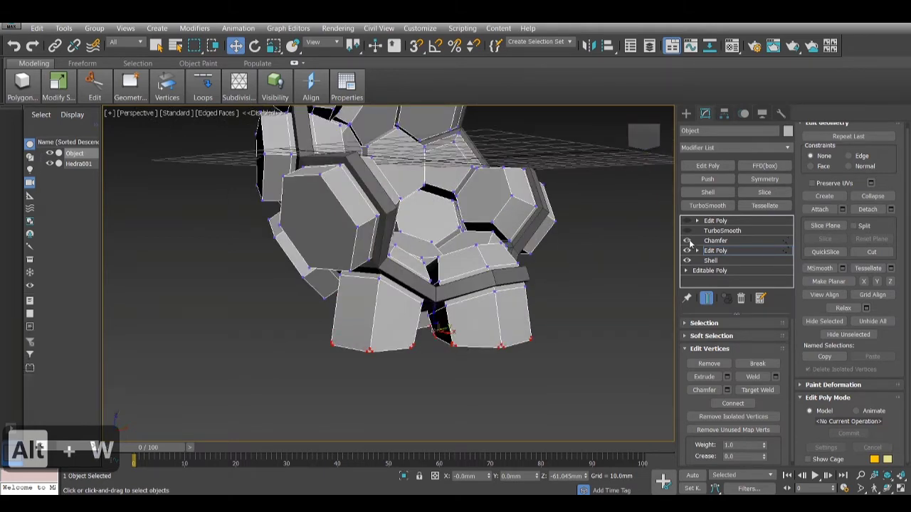
key("ctrl+z")
key("ctrl+y")
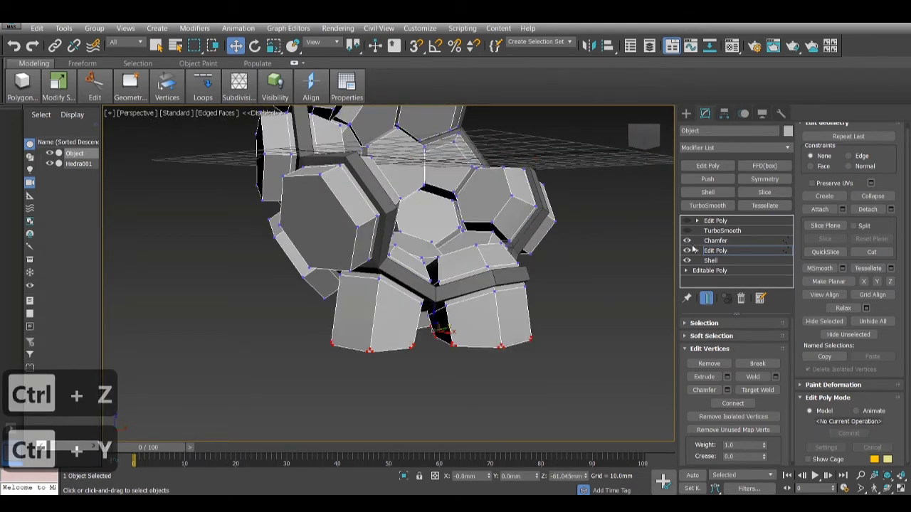
- Switch the lower Edit Poly to element level and turn the Chamfer, TurboSmooth and upper Edit Poly modifiers back on
left_click(686, 241)
key("5")
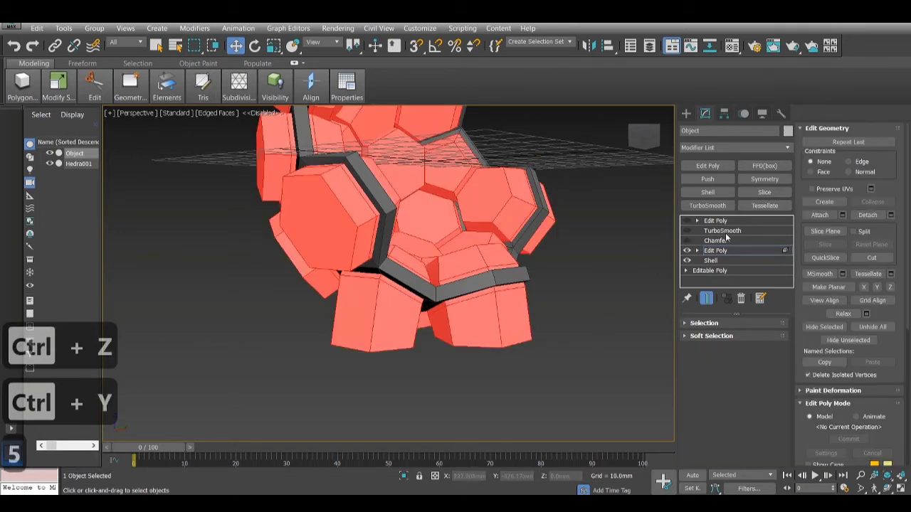
left_click(687, 240)
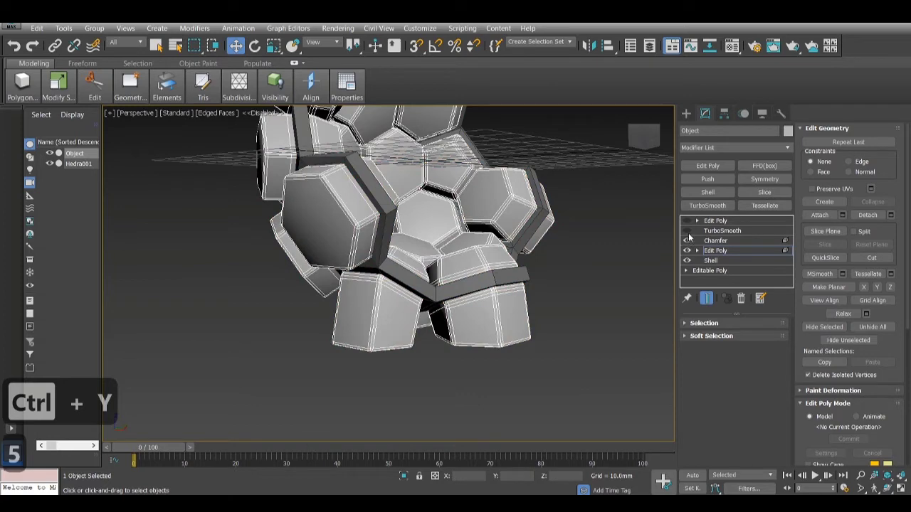
left_click(687, 231)
left_click(687, 221)
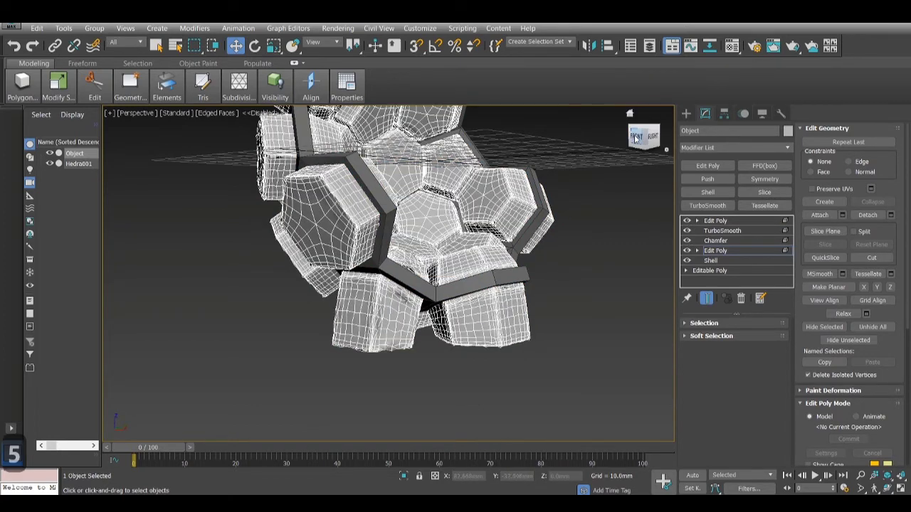
- Delete the Edit Poly modifier above TurboSmooth and add a fresh Edit Poly modifier in its place
mouse_move(640, 137)
left_mouse_down()
mouse_move(645, 126)
mouse_move(638, 132)
mouse_move(648, 136)
left_mouse_up()
left_click(687, 221)
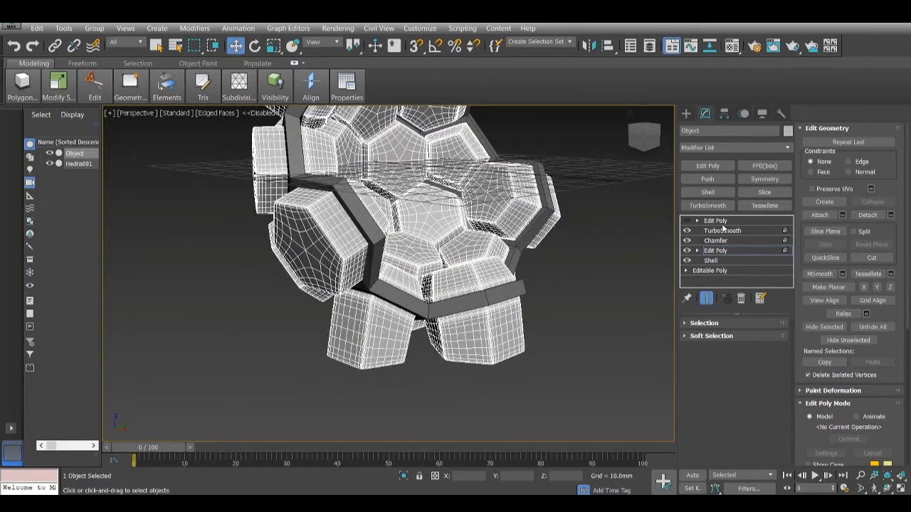
right_click(719, 221)
left_click(744, 239)
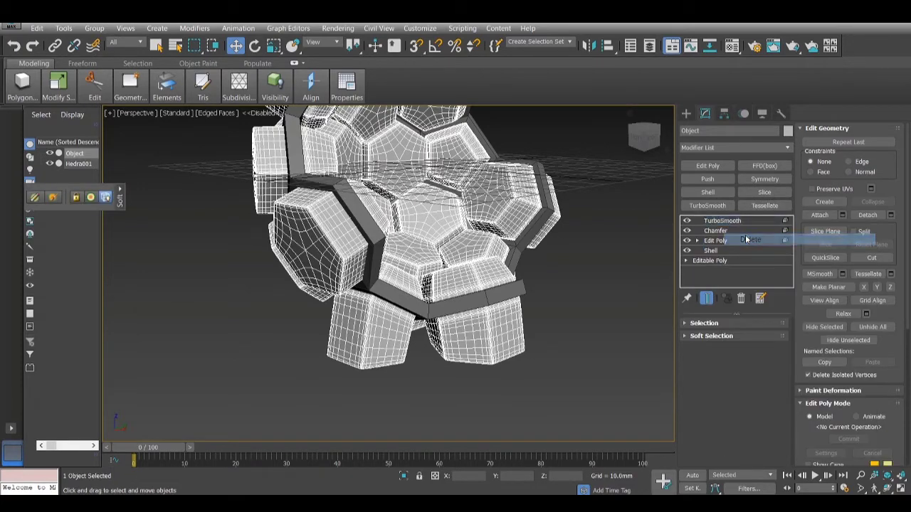
left_click_drag(642, 136, 646, 136)
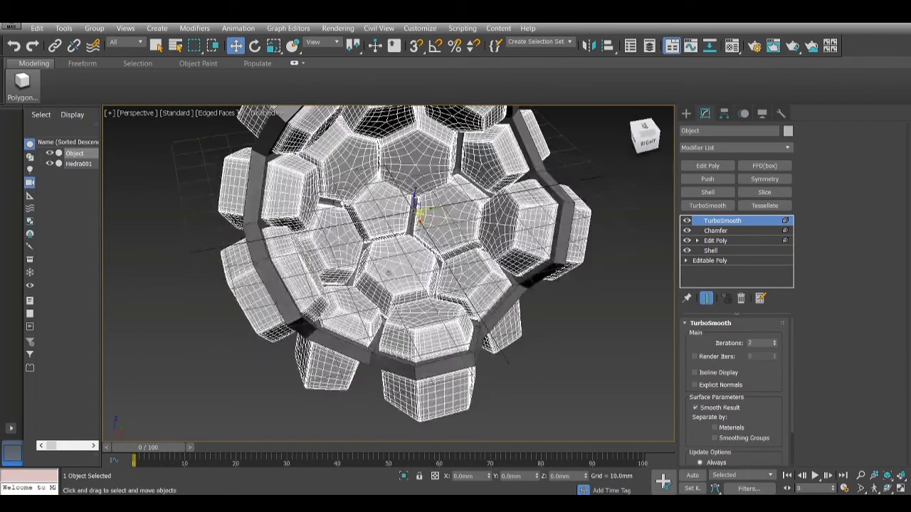
left_click(707, 166)
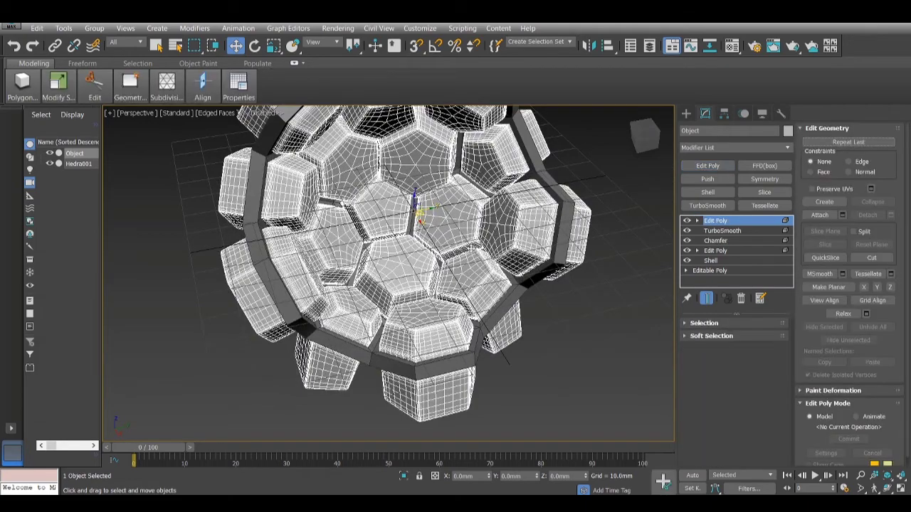
- Enter polygon level and select one central polygon on each of four neighbouring panels inside the shell
key("4")
scroll(455, 219, "up", 5)
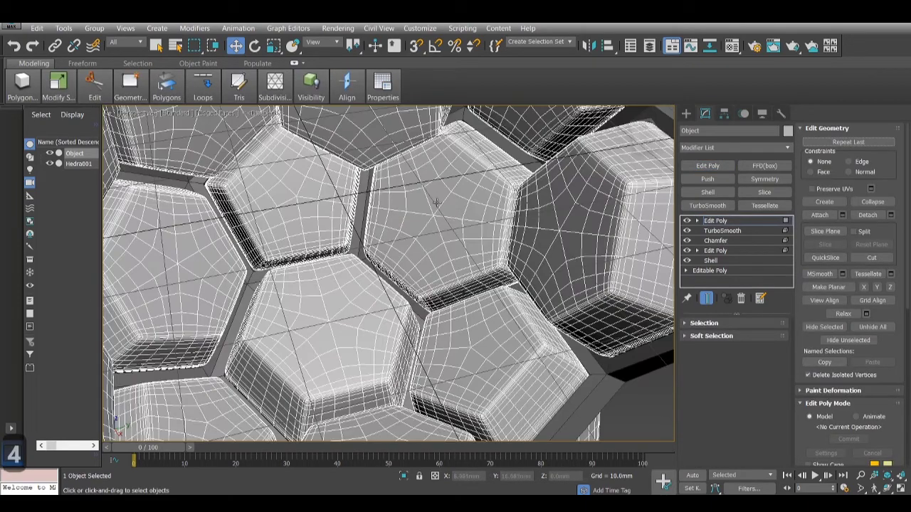
left_click(436, 203)
middle_click_drag(436, 203, 446, 230)
left_click(575, 239, "ctrl")
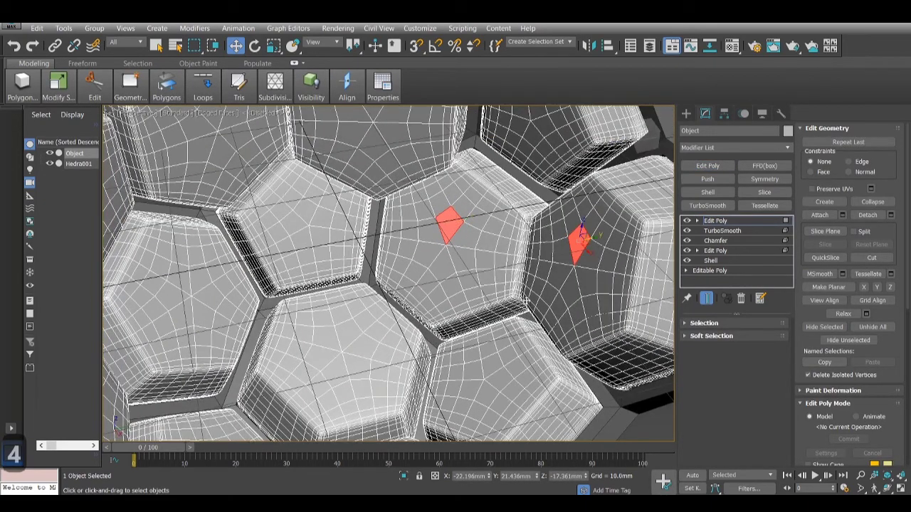
middle_click_drag(517, 321, 535, 288)
left_click(508, 331, "ctrl")
left_click(364, 299, "ctrl")
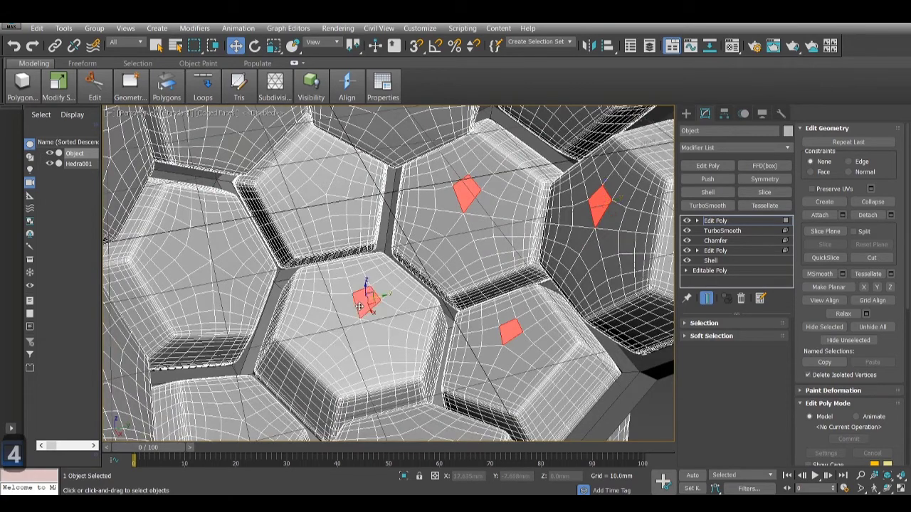
- Add one central polygon on each of the next five inner panels around the middle of the shell to the selection
middle_click_drag(342, 205, 382, 247)
left_click(361, 217, "ctrl")
left_click(253, 288, "ctrl")
middle_click_drag(282, 283, 301, 352)
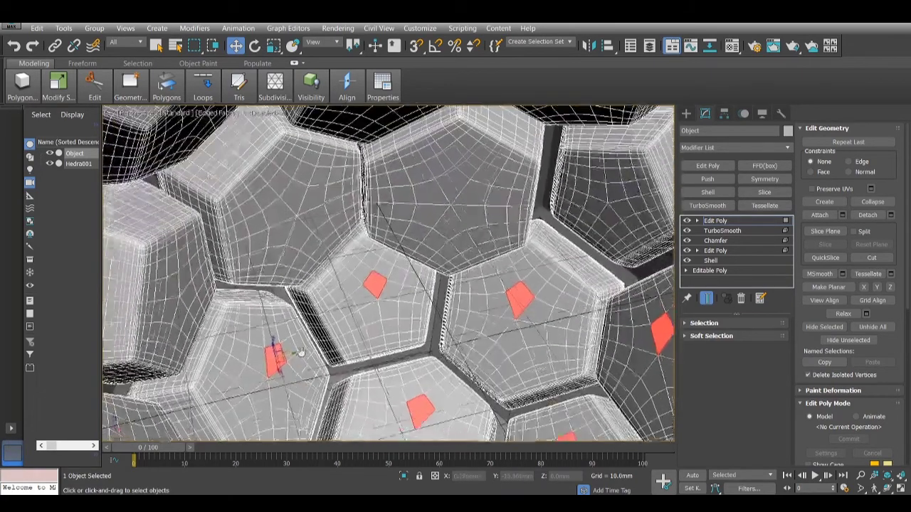
left_click(297, 201, "ctrl")
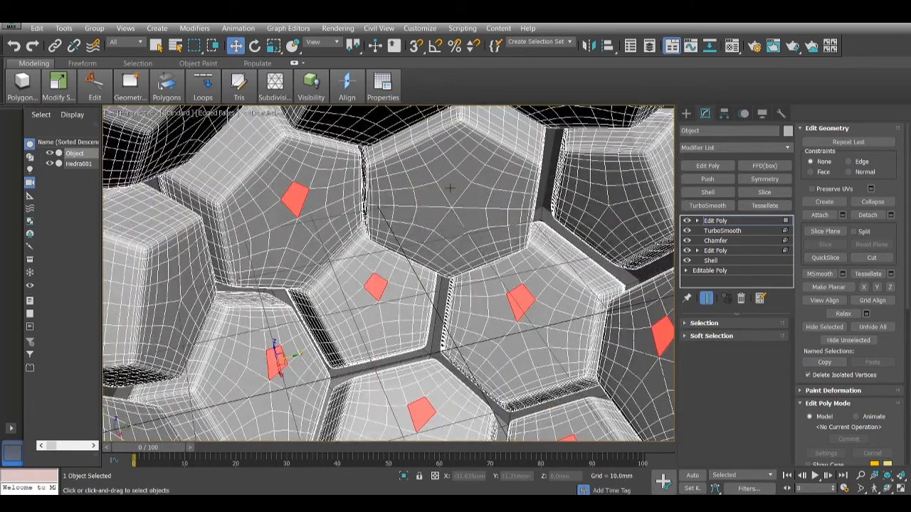
left_click(449, 187, "ctrl")
middle_click_drag(450, 187, 389, 216)
left_click(557, 226, "ctrl")
- Extend the polygon selection with a central polygon on each of the remaining inner panels along the upper rim
middle_click_drag(483, 182, 489, 274)
left_click(494, 218, "ctrl")
middle_click_drag(494, 217, 410, 183, "alt")
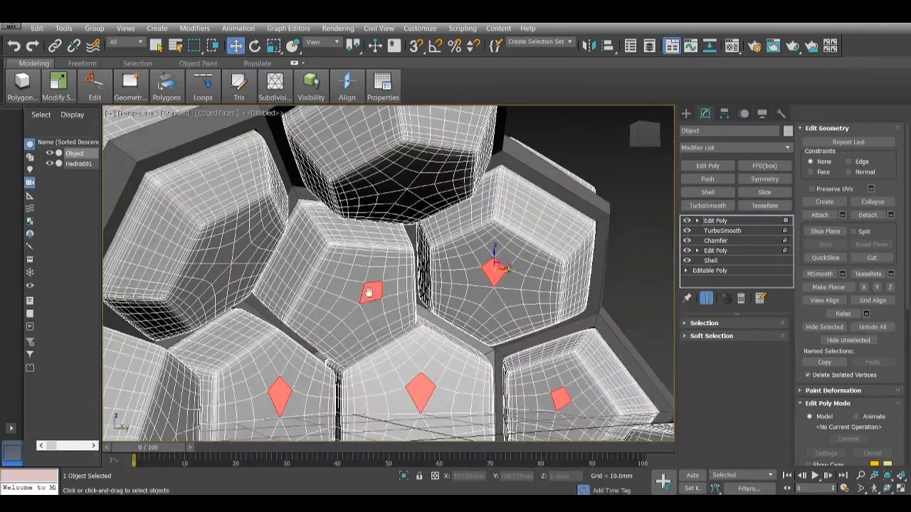
left_click(405, 179, "ctrl")
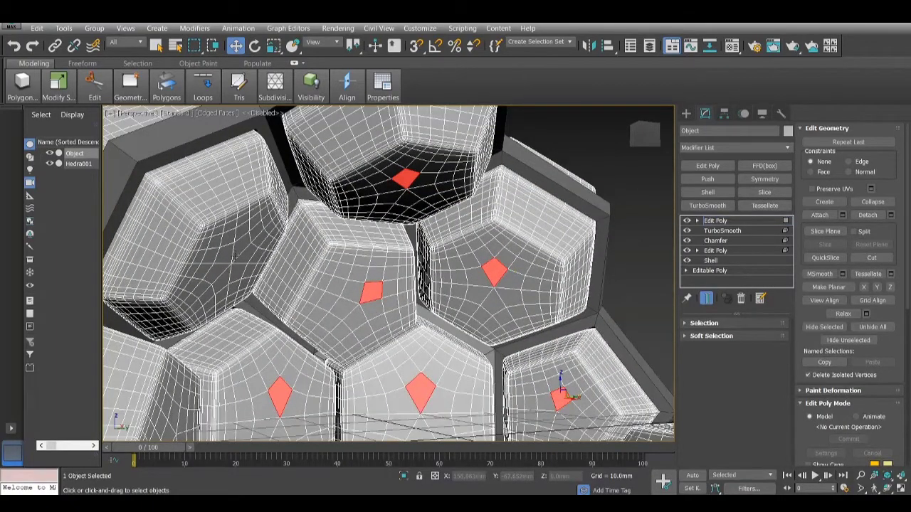
scroll(236, 255, "down", 3)
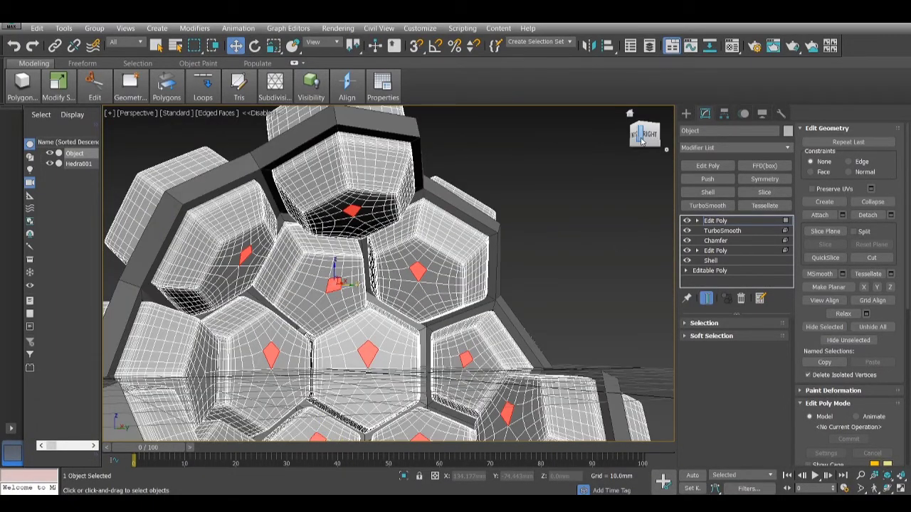
- Add one central polygon on each of the remaining inner panels along the side and lower rim to the selection
left_click_drag(642, 140, 626, 161)
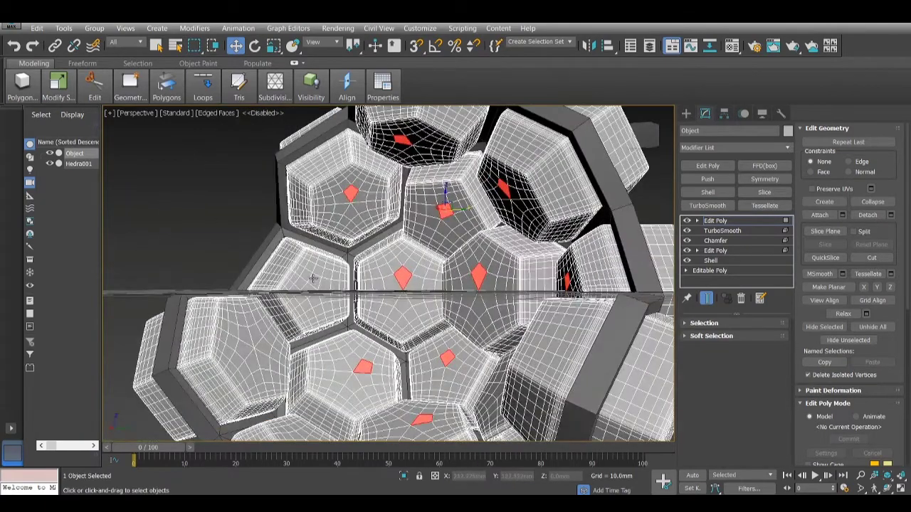
left_click(312, 280, "ctrl")
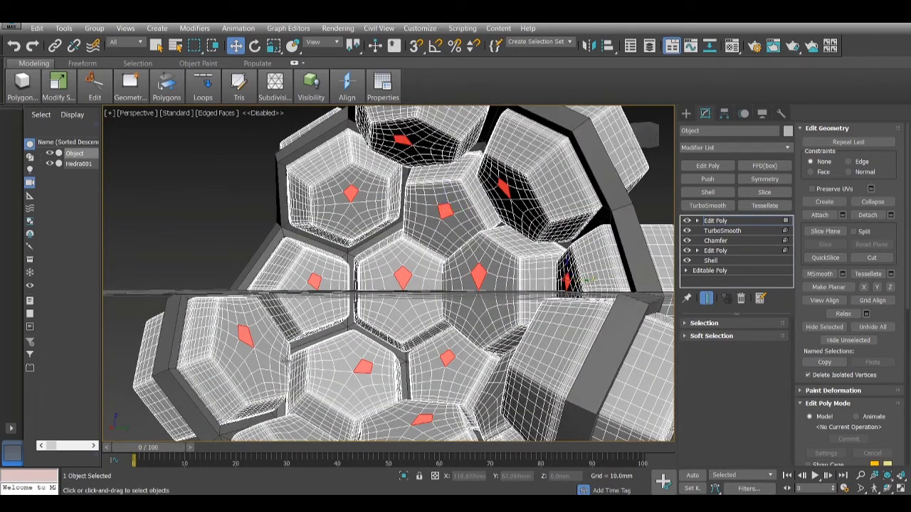
middle_click_drag(242, 336, 301, 364, "alt")
left_click_drag(651, 138, 667, 158)
middle_click_drag(467, 352, 459, 268)
scroll(391, 326, "up", 4)
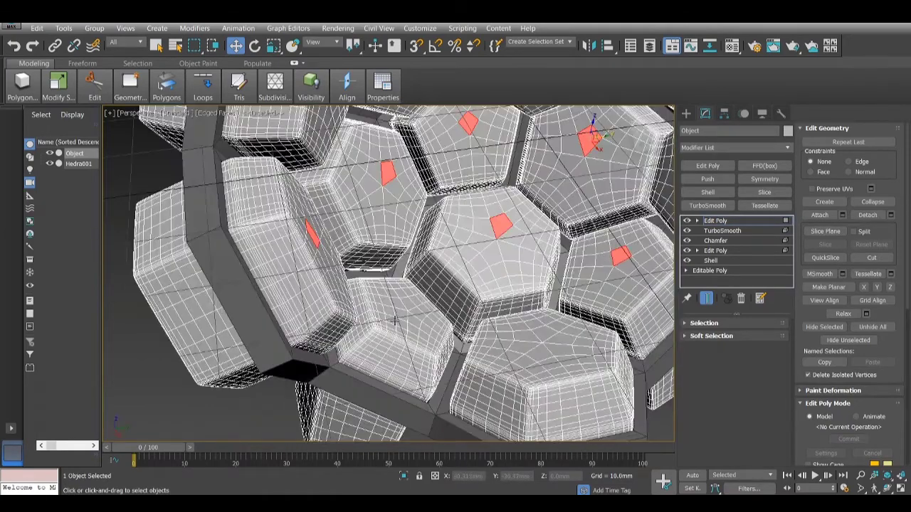
left_click(582, 343, "ctrl")
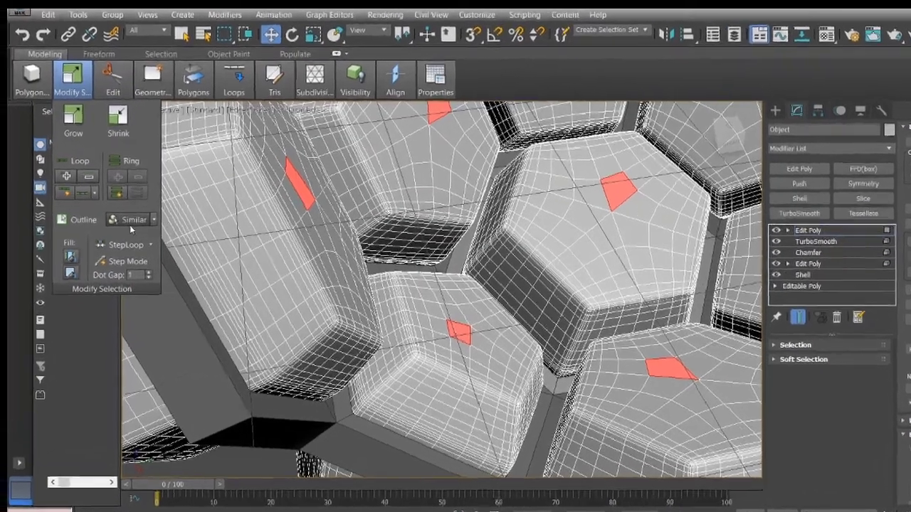
- Extend the selection to all similar central polygons and enable soft selection with a 5 mm falloff
left_click(130, 223)
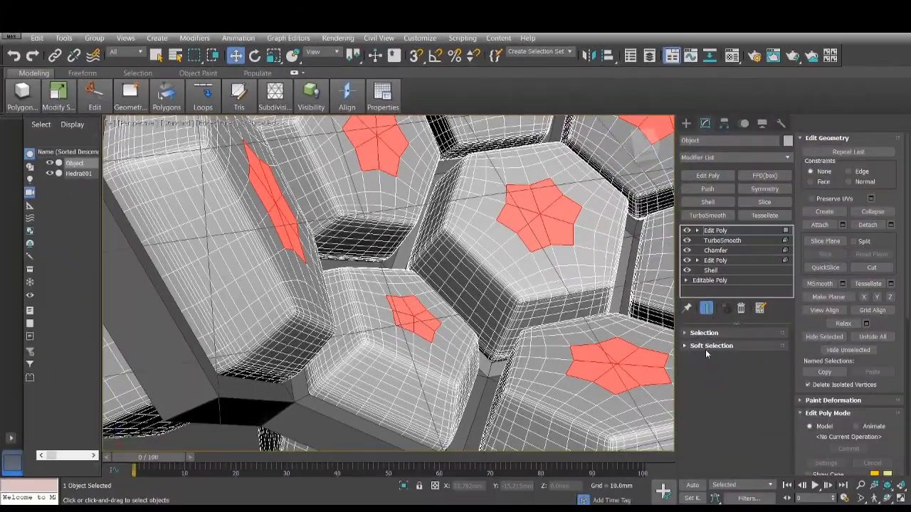
left_click(708, 346)
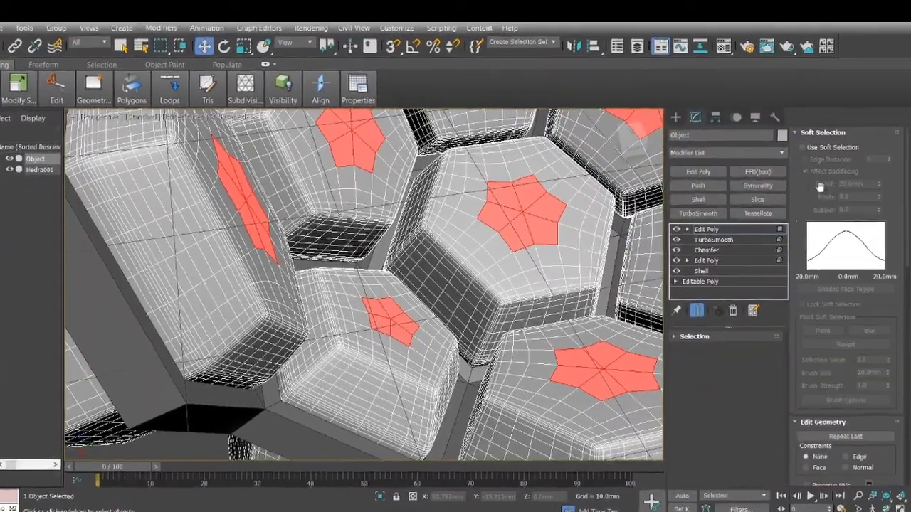
left_click(807, 152)
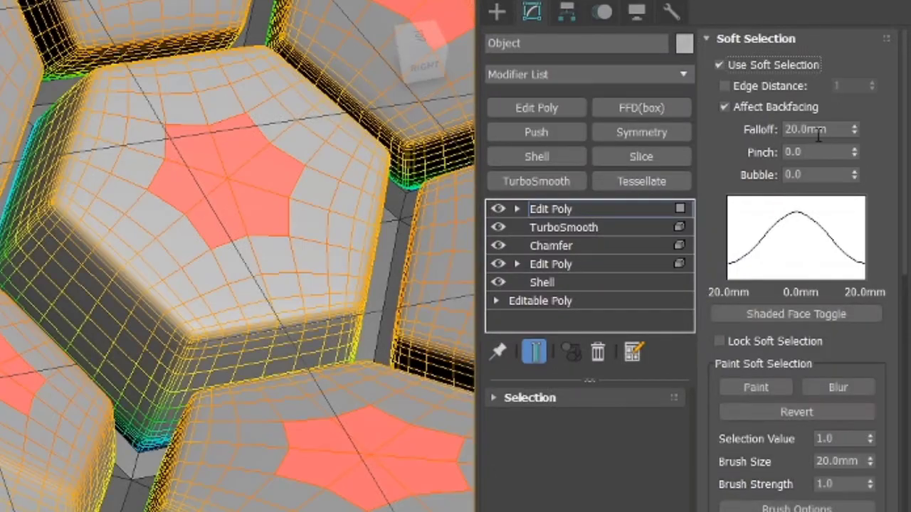
double_click(818, 130)
type("5")
key("Return")
middle_click_drag(134, 340, 122, 387)
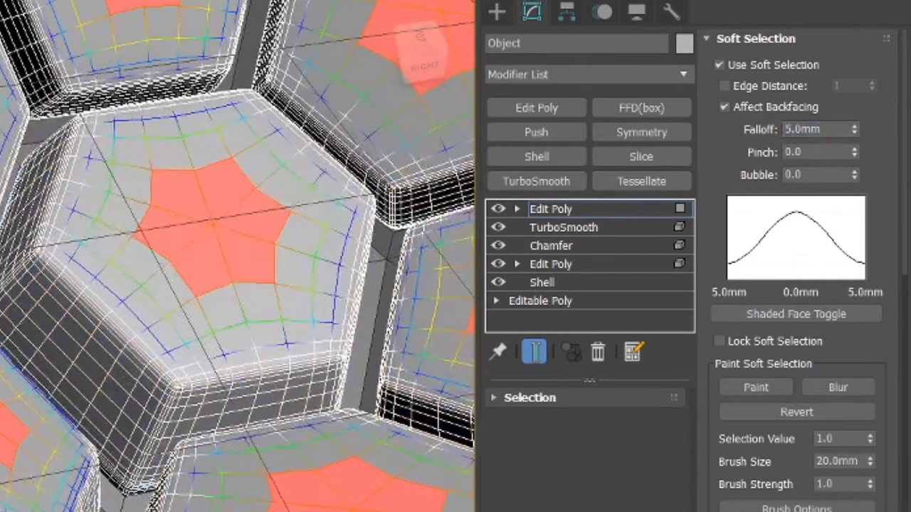
- Set the reference coordinate system to Local and move the selected panel centres about 2 mm along their local Z axis
left_click(230, 21)
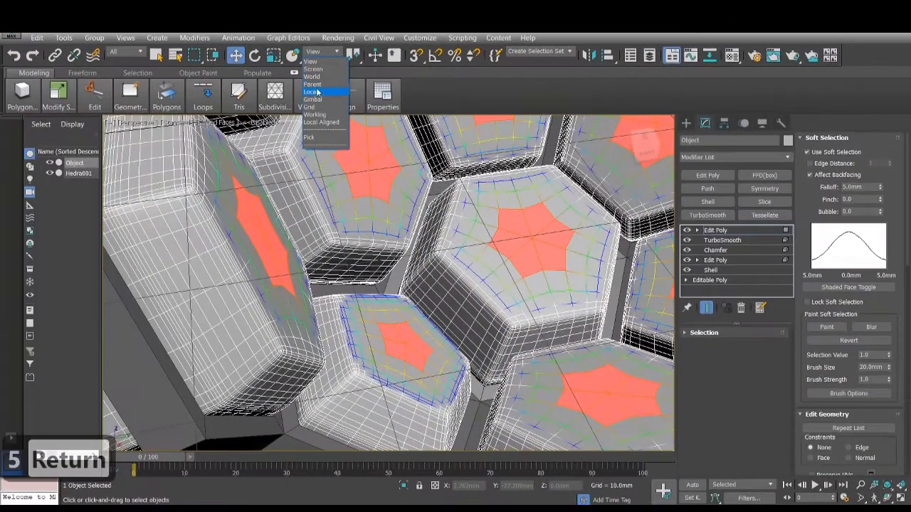
left_click(317, 93)
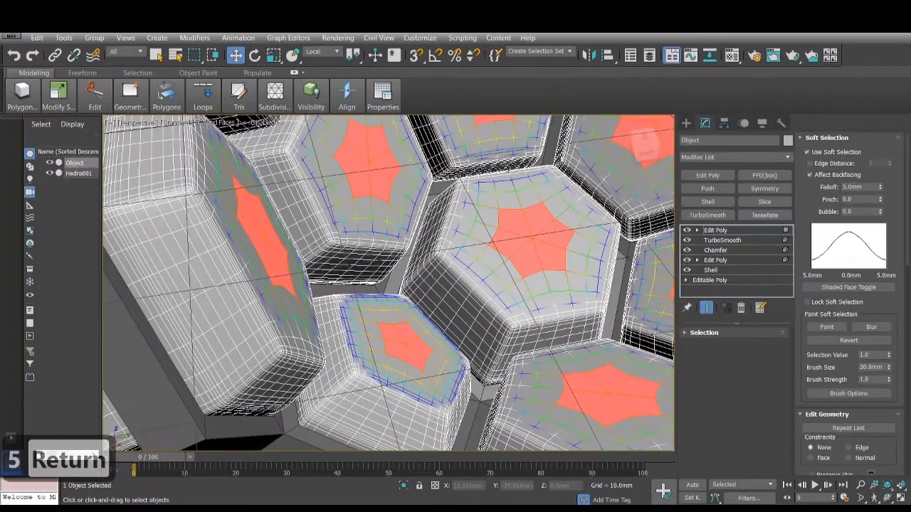
middle_click_drag(506, 168, 481, 214, "alt")
scroll(491, 229, "down", 8)
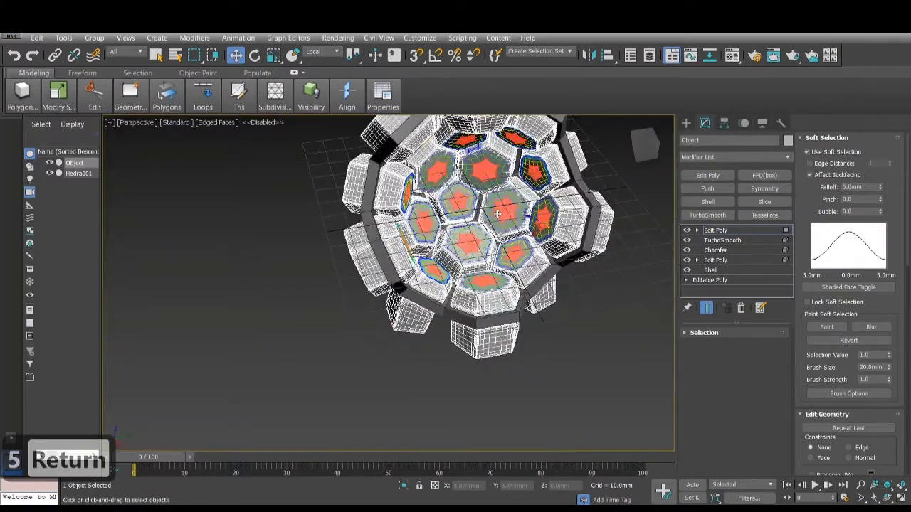
scroll(498, 204, "up", 4)
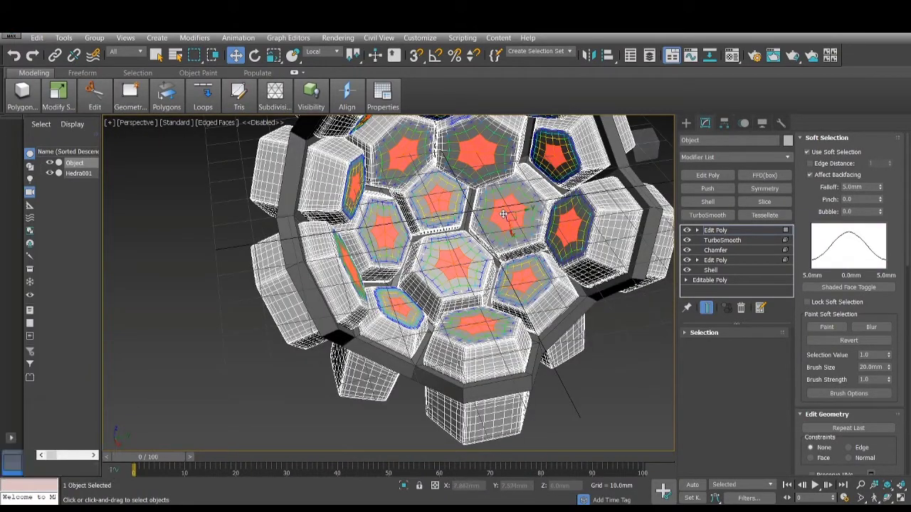
left_click_drag(496, 214, 494, 214)
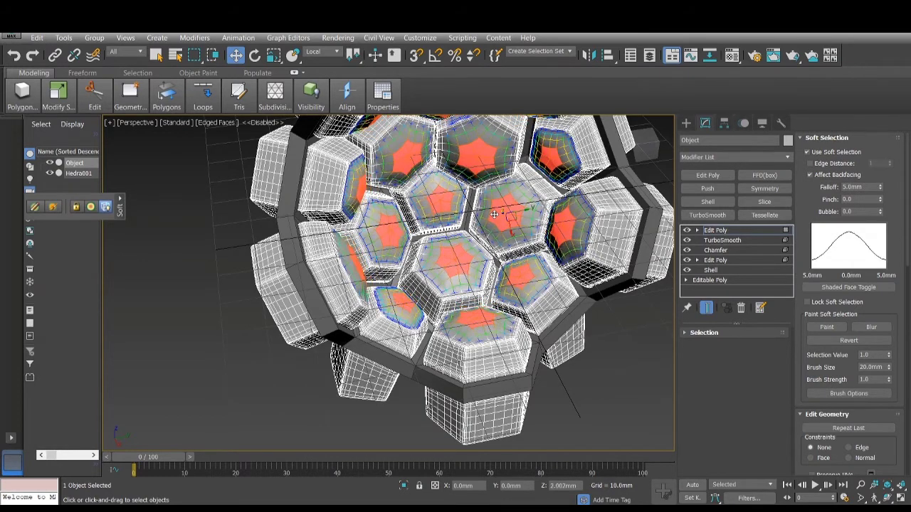
- Turn off soft selection and display the shell in plain shading without edges to check the reshaped panels
left_click(807, 153)
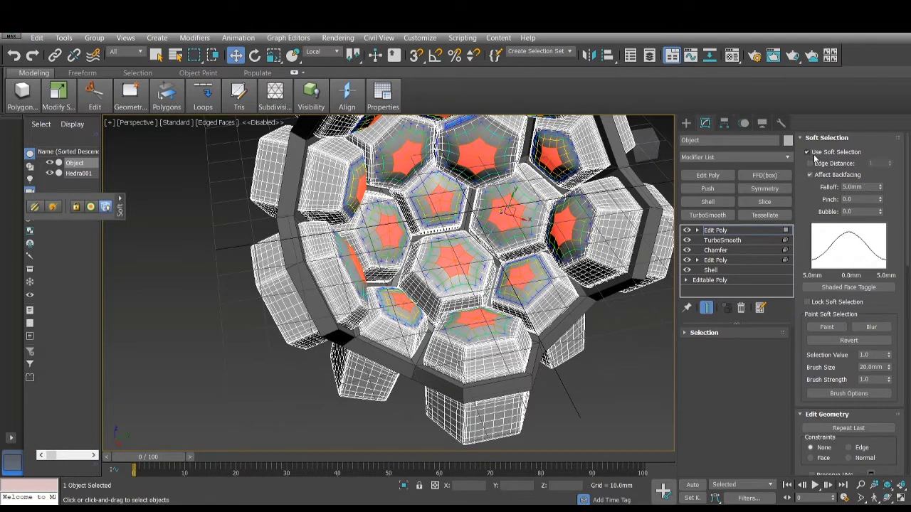
left_click(808, 152)
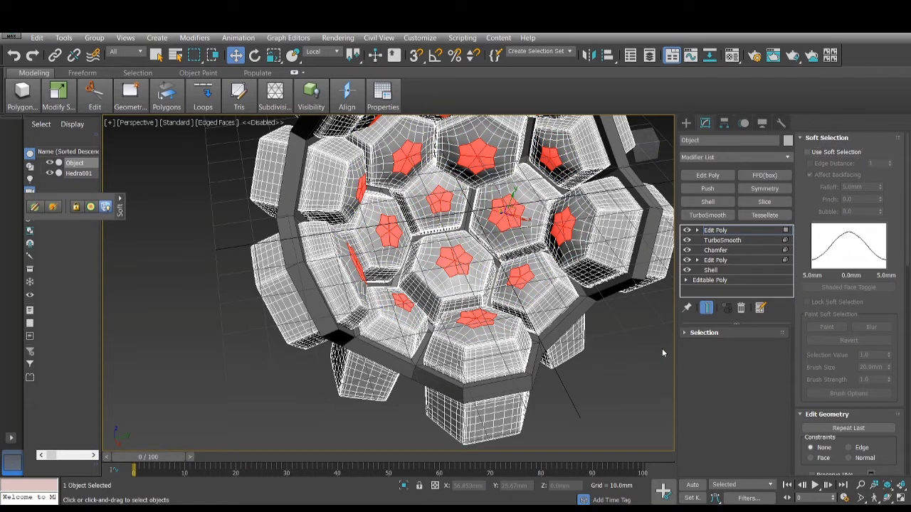
key("F2")
key("F4")
scroll(532, 283, "up", 2)
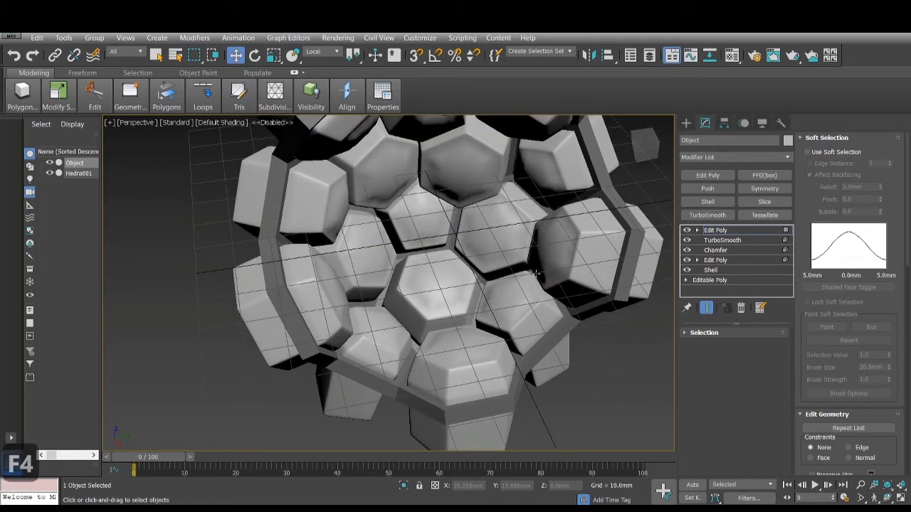
scroll(536, 273, "down", 3)
left_click_drag(647, 155, 667, 145)
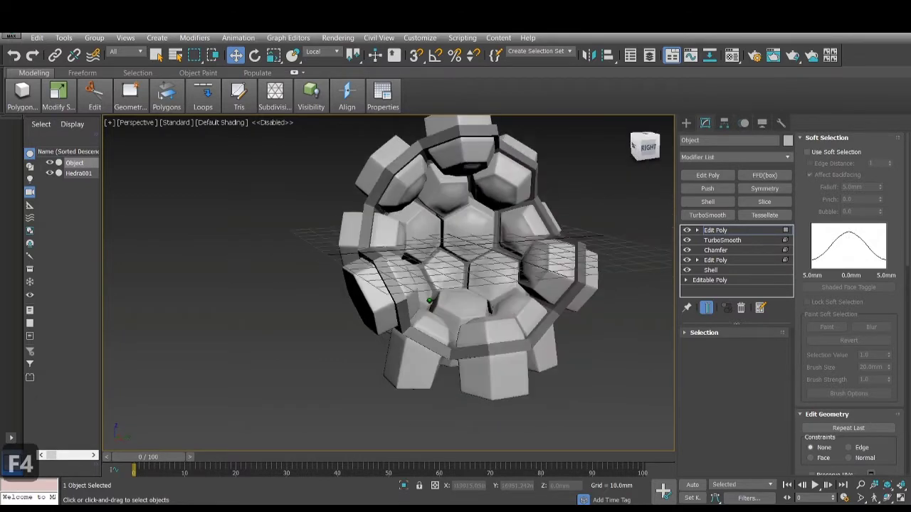
middle_click_drag(428, 261, 388, 296)
scroll(422, 245, "down", 5)
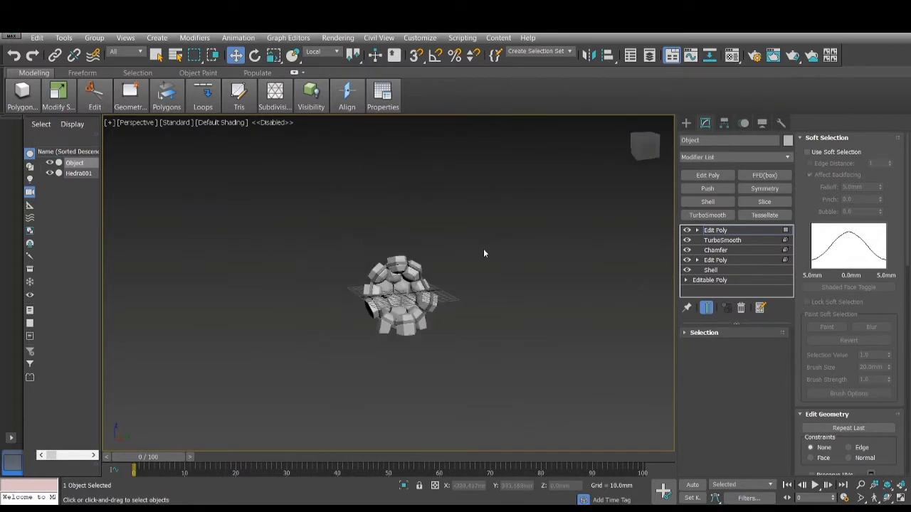
- Leave polygon editing, select both the panels and the frame, and raise them above the ground grid
left_click_drag(486, 241, 300, 374)
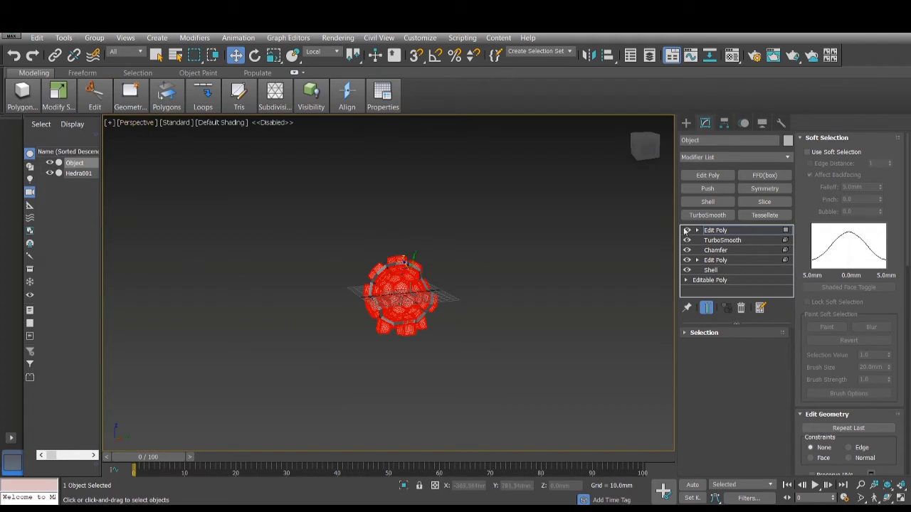
left_click(688, 125)
left_click(484, 285)
left_click_drag(502, 213, 298, 288)
scroll(394, 292, "up", 3)
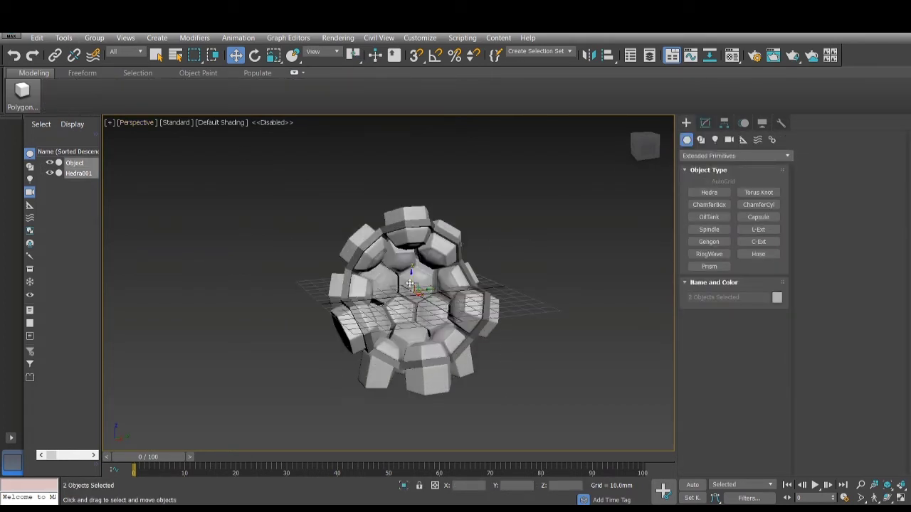
middle_click_drag(409, 284, 399, 206, "alt")
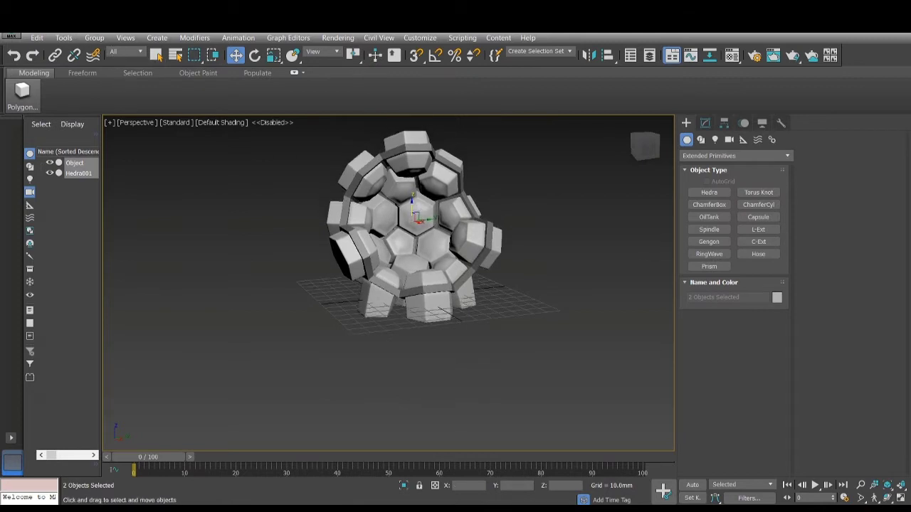
- Group the panels and frame under the default name and raise the group to a Z position of about 60 mm
left_click(94, 37)
left_click(111, 53)
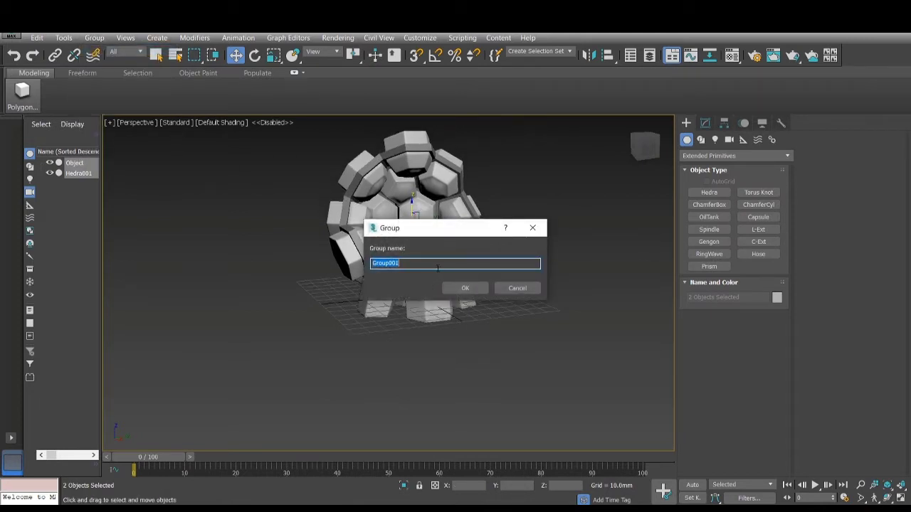
left_click(463, 288)
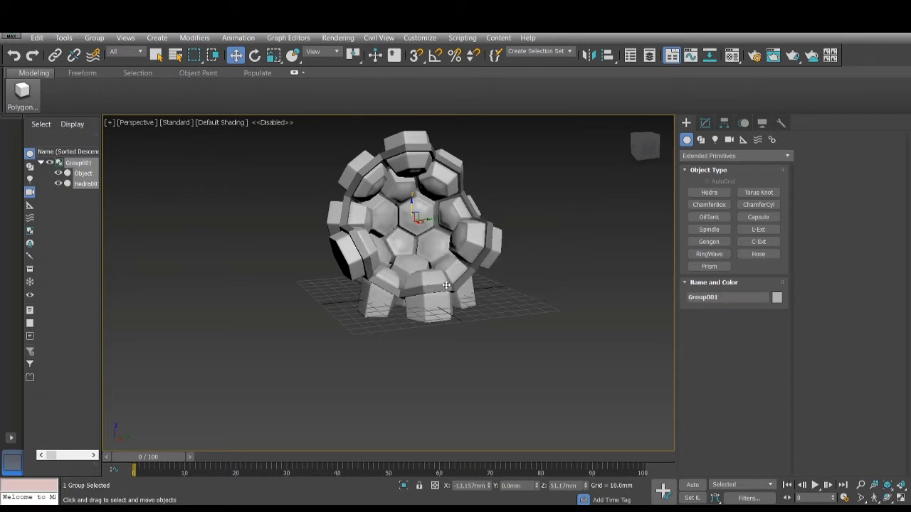
scroll(434, 226, "up", 2)
middle_click_drag(404, 214, 575, 183, "alt")
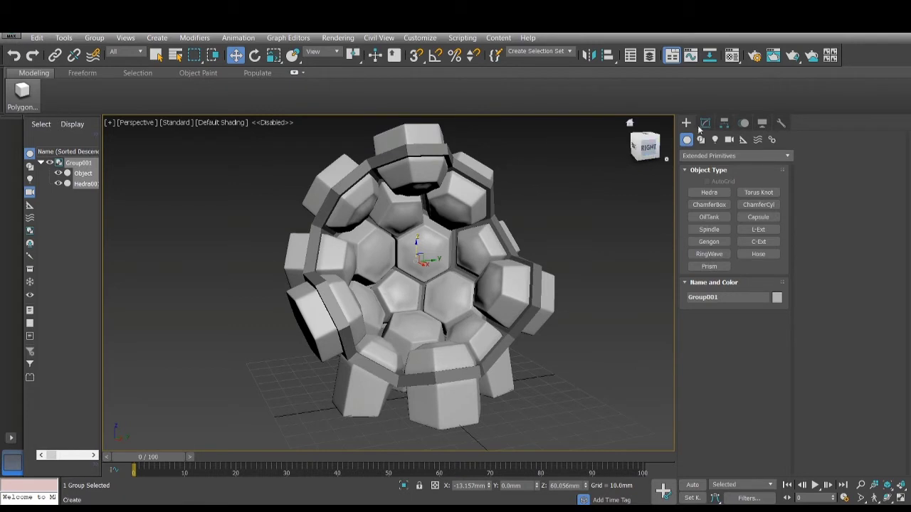
- Show edged faces and examine the frame's edges and corners up close around the upper rim
left_click(705, 123)
left_click(532, 218)
left_click(410, 149)
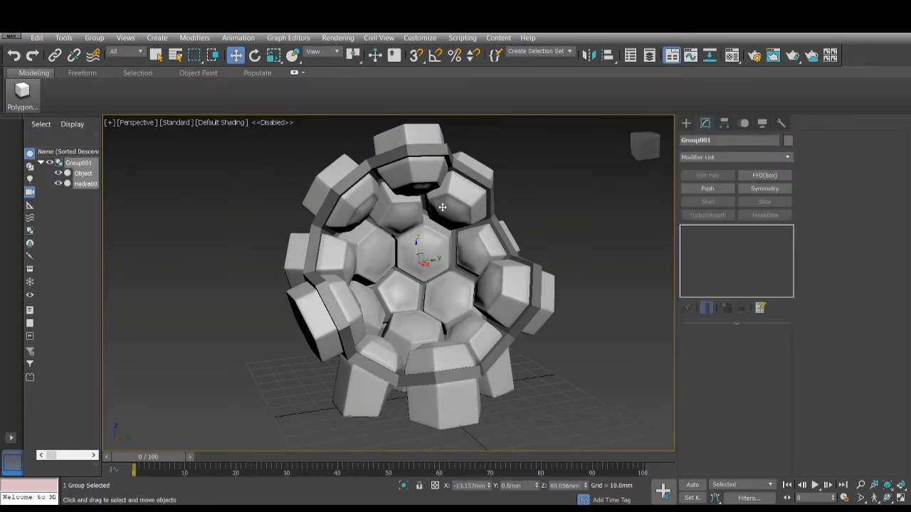
key("F4")
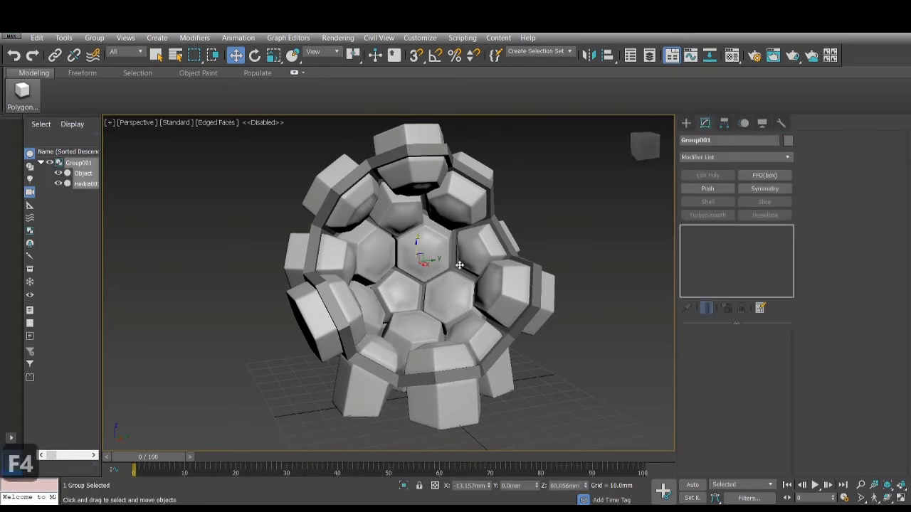
left_click(484, 246)
scroll(423, 166, "up", 5)
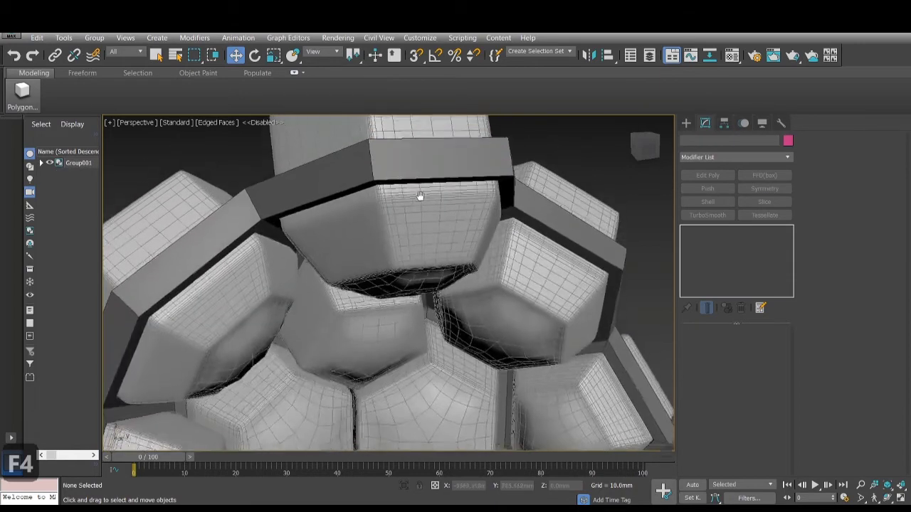
scroll(420, 197, "down", 5)
scroll(463, 219, "up", 3)
scroll(470, 220, "up", 2)
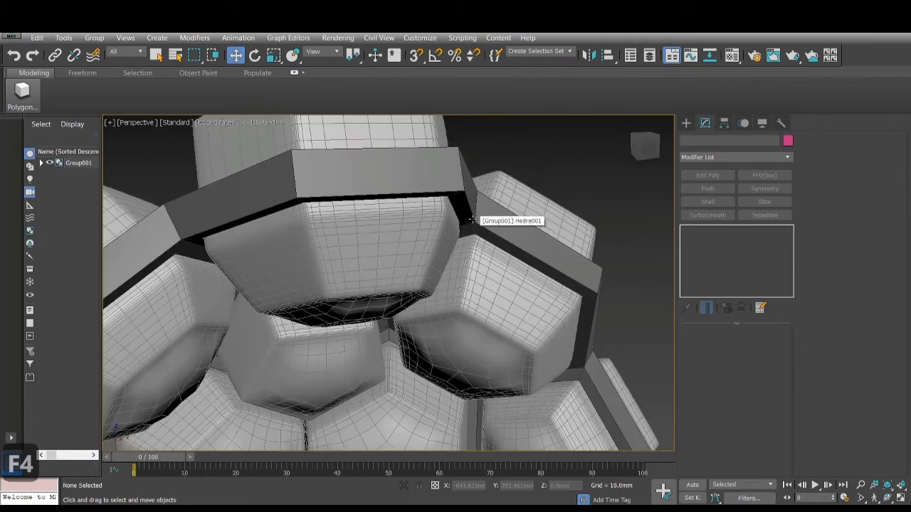
scroll(380, 220, "up", 2)
scroll(439, 245, "down", 3)
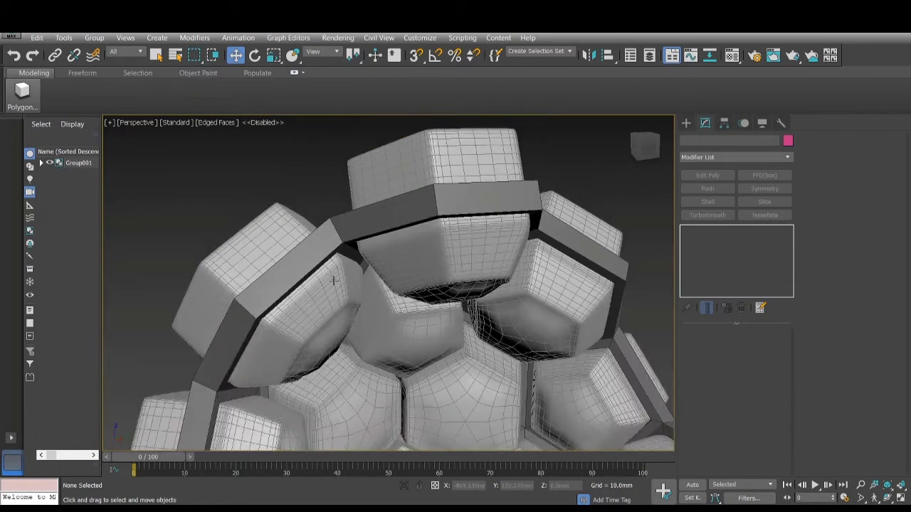
scroll(395, 267, "up", 3)
middle_click_drag(534, 148, 506, 227)
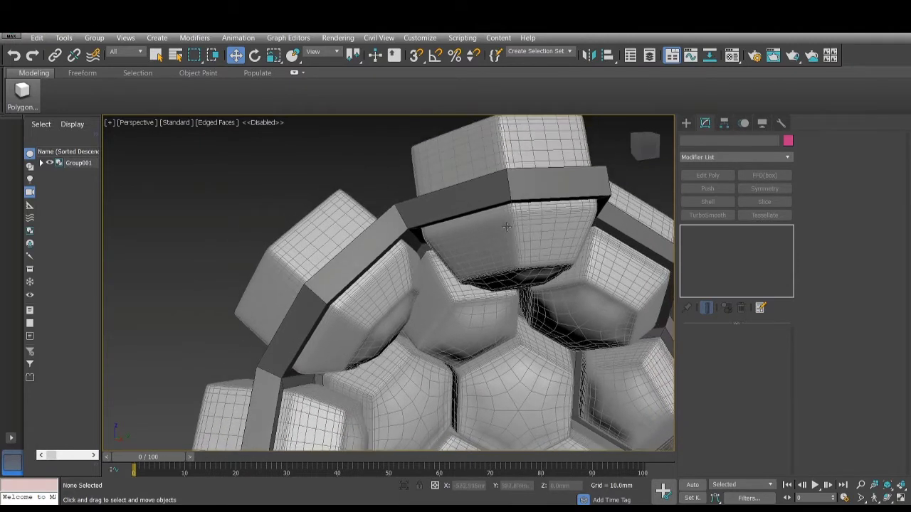
middle_click_drag(589, 177, 564, 206)
scroll(381, 203, "up", 3)
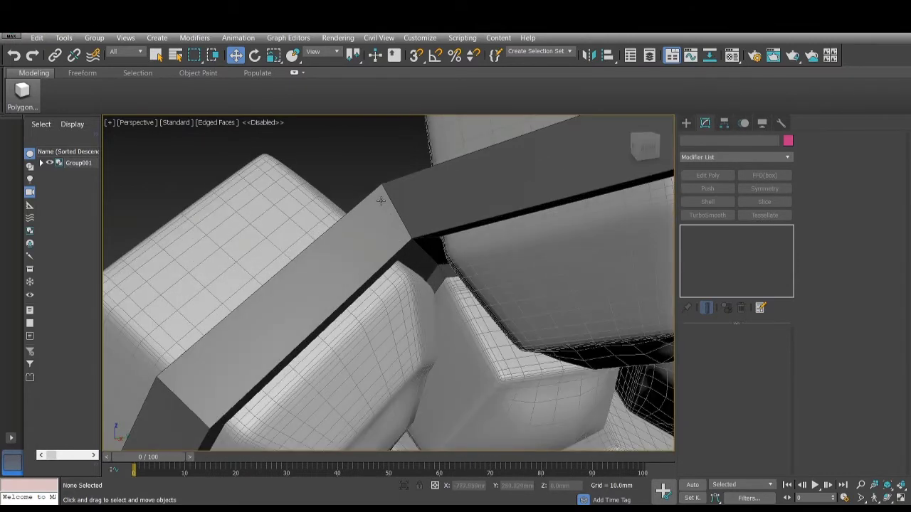
- Ungroup the panels and frame, and select only the honeycomb frame
left_click(94, 38)
left_click(279, 252)
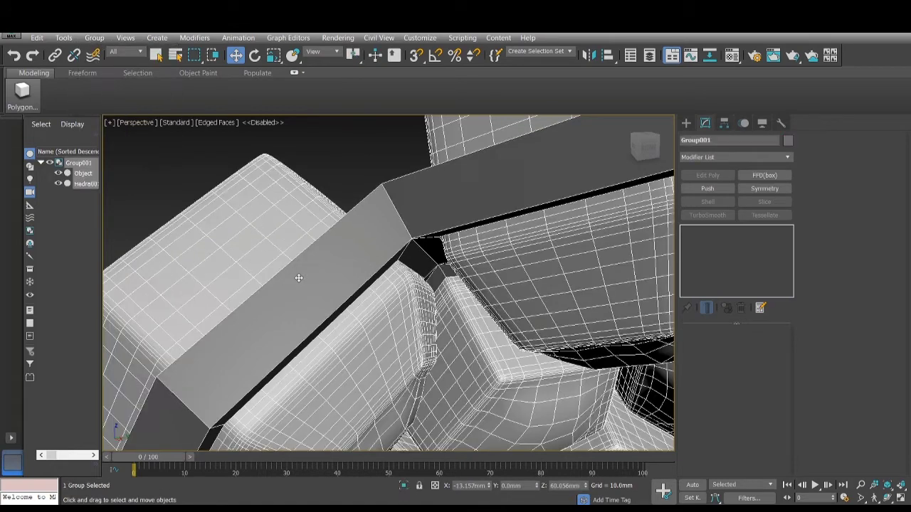
left_click(91, 39)
left_click(109, 63)
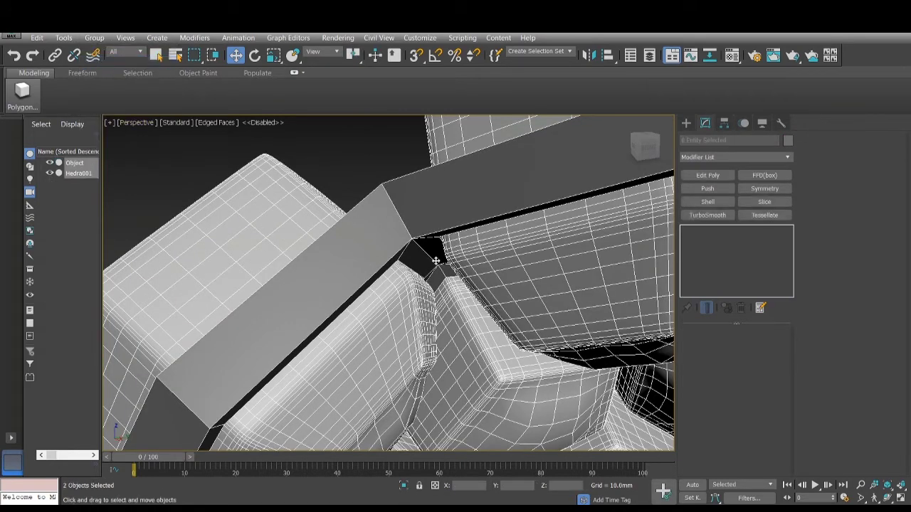
key("5")
left_click(431, 223)
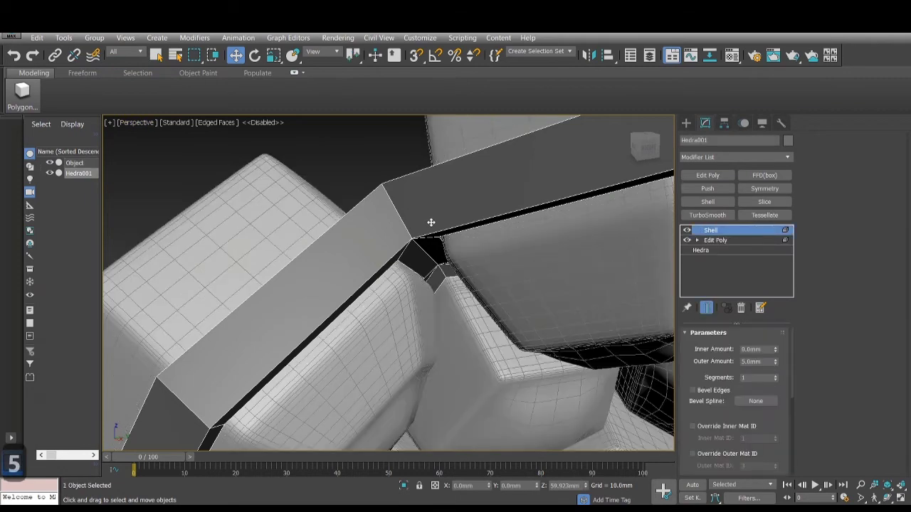
scroll(431, 223, "down", 4)
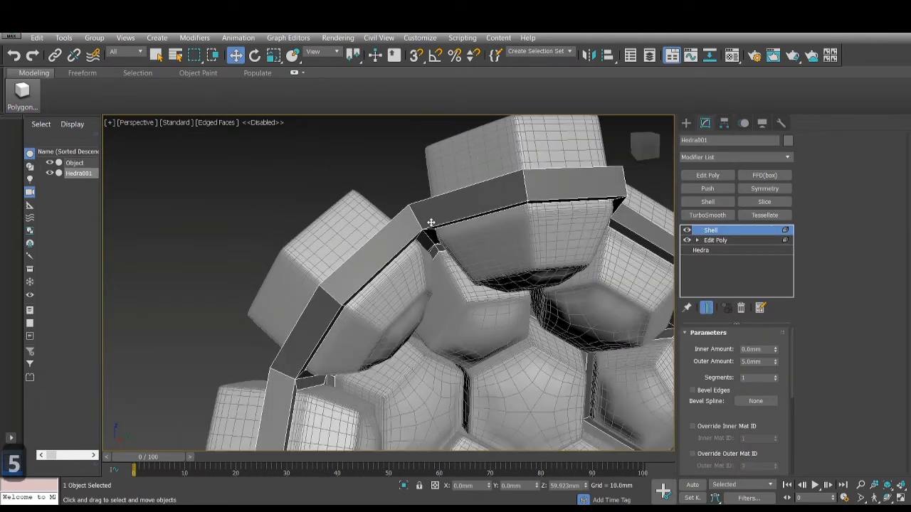
- Add a Tessellate modifier above the frame's Shell and make it operate on polygons
left_click(706, 176)
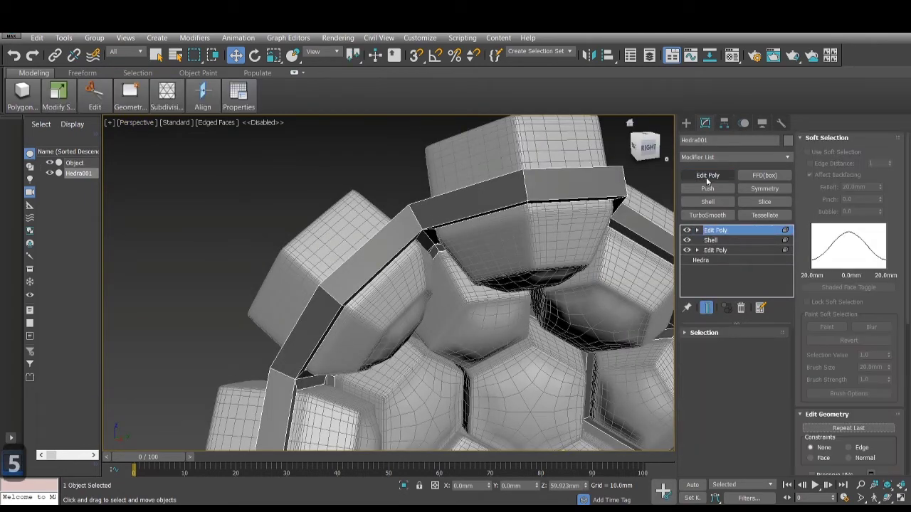
key("ctrl+z")
left_click(746, 216)
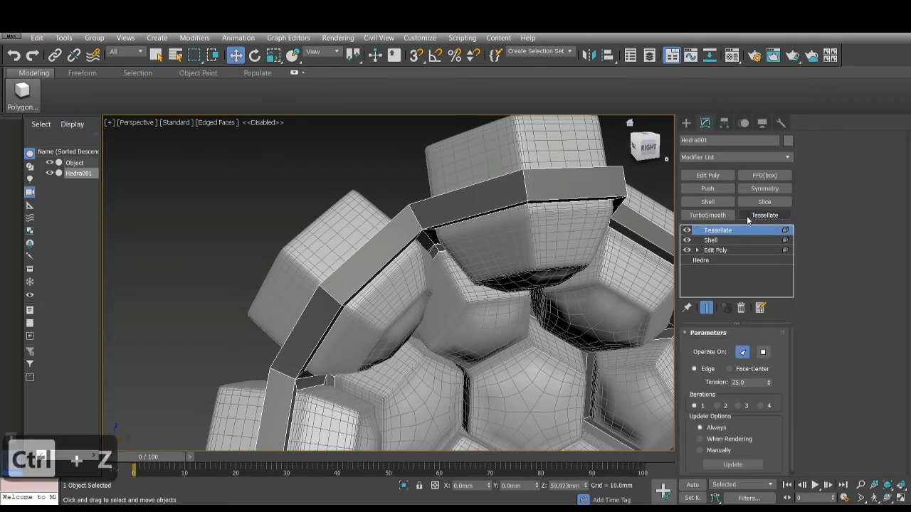
left_click(763, 353)
left_click(735, 250)
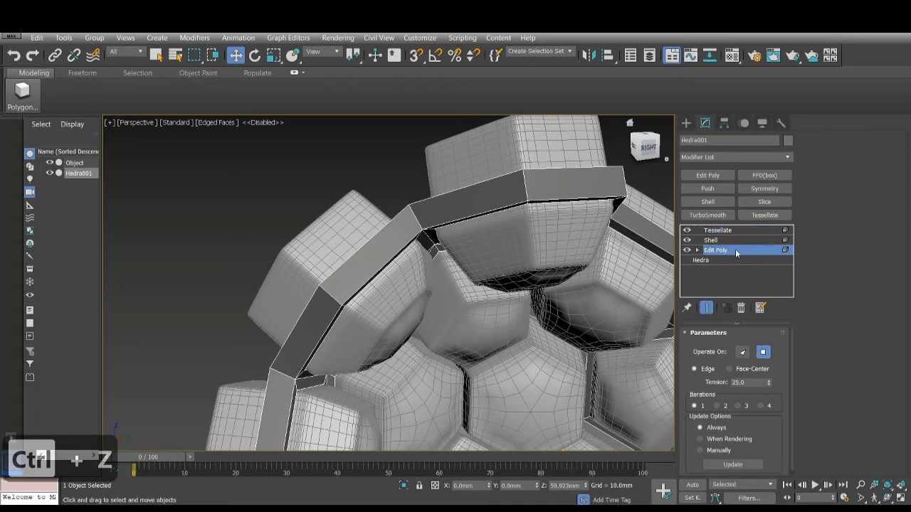
key("5")
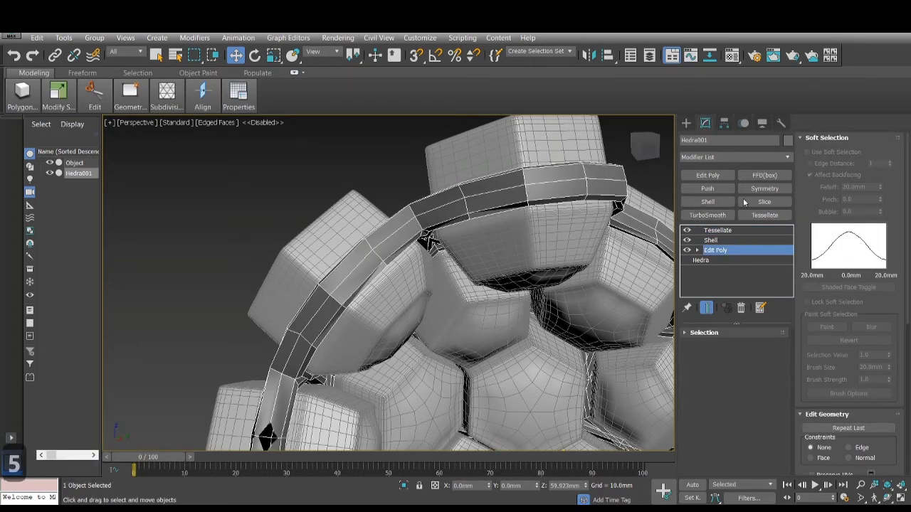
- Set the frame's Tessellate tension to 0 and its iterations to 3
left_click(720, 231)
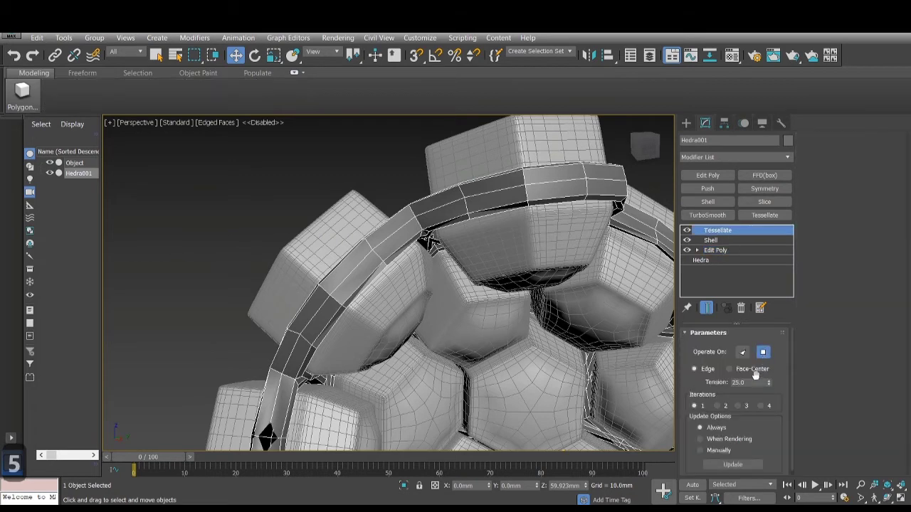
left_click_drag(727, 380, 687, 375)
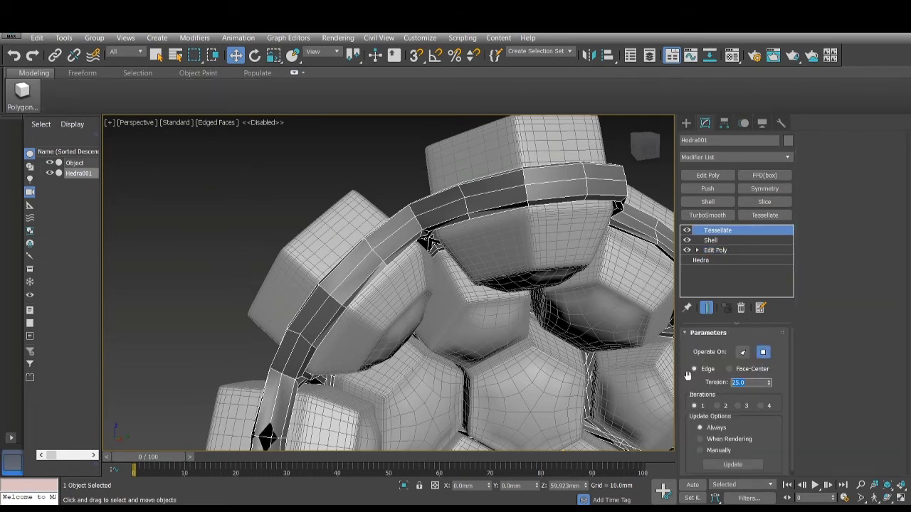
type("0")
key("Return")
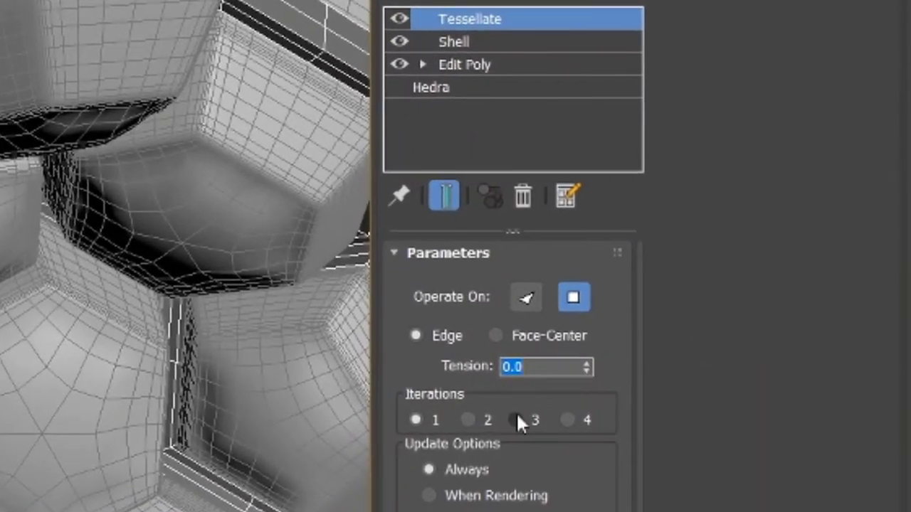
left_click(490, 420)
left_click(532, 419)
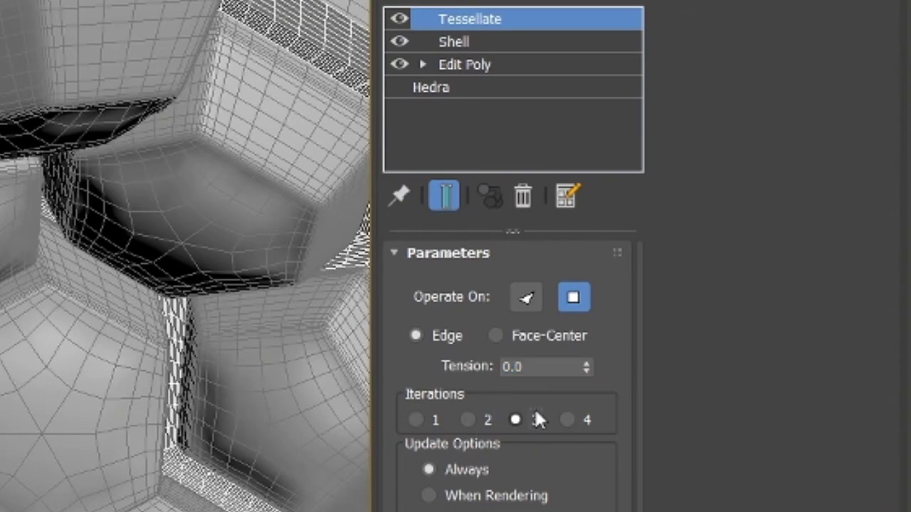
- Add a TurboSmooth modifier above the frame's Tessellate, deselect the frame and turn off the edged faces display
left_click(572, 93)
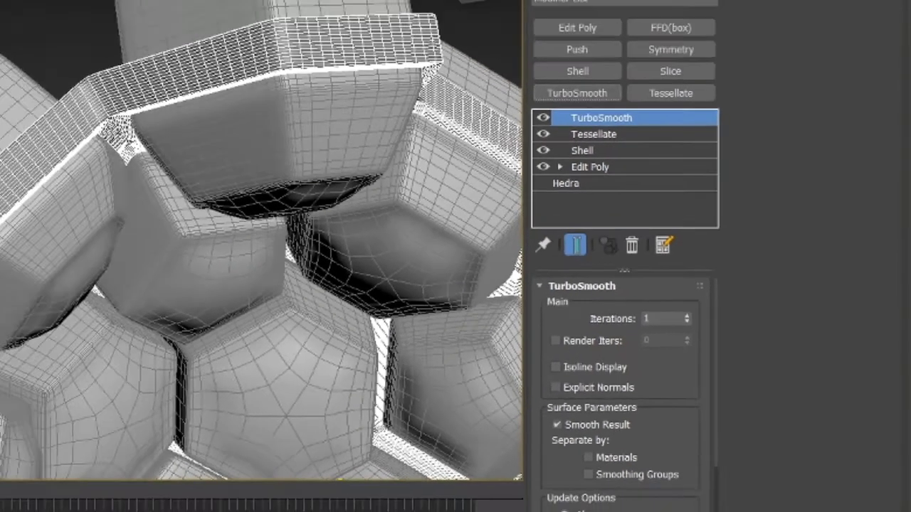
left_click(368, 131)
key("F4")
- Examine the smoothed frame's edges and corners against the panels, from the upper rim to the lower front
scroll(388, 200, "down", 3)
scroll(459, 187, "up", 6)
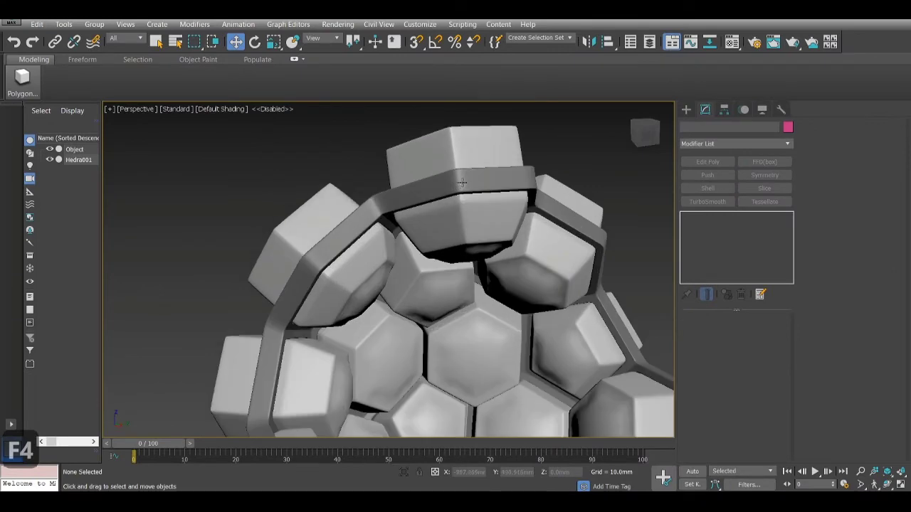
scroll(269, 277, "down", 5)
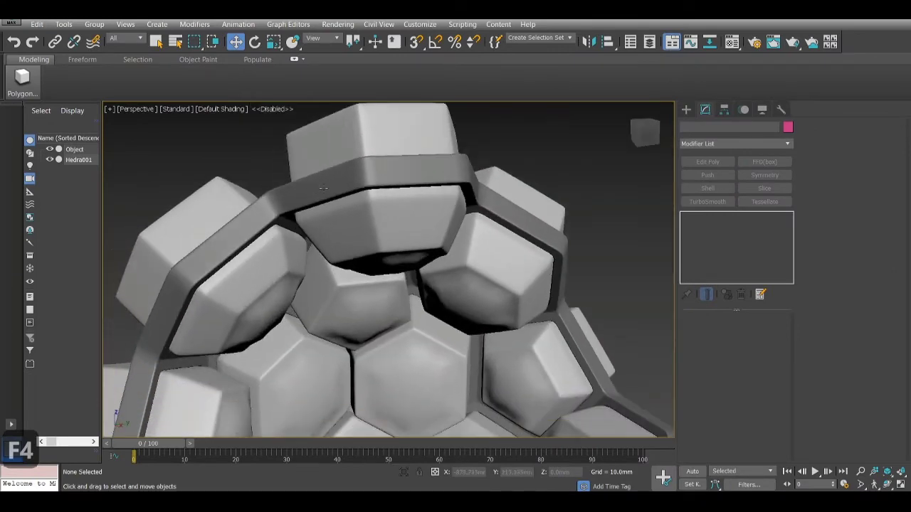
scroll(389, 343, "up", 8)
scroll(388, 344, "down", 8)
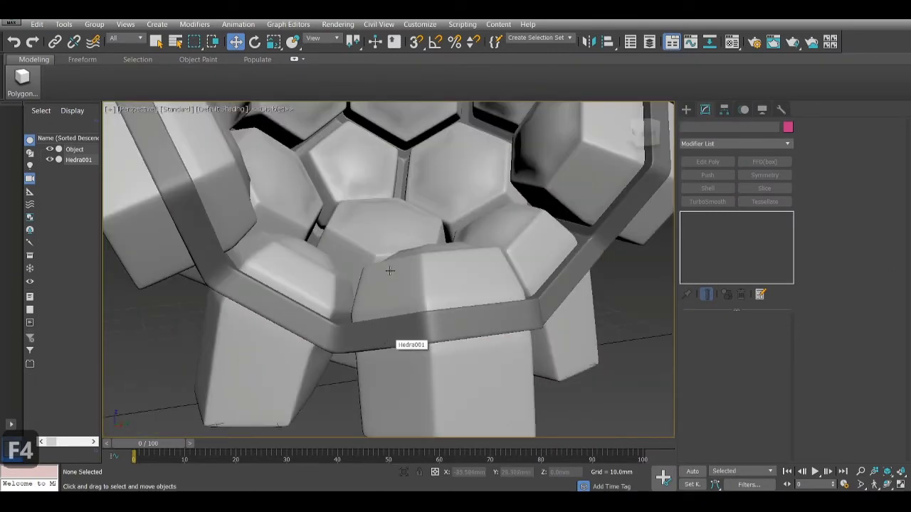
left_click_drag(655, 142, 644, 132)
mouse_move(326, 148)
middle_mouse_down("alt")
mouse_move(391, 153)
mouse_move(326, 149)
middle_mouse_up("alt")
middle_click_drag(285, 176, 304, 206)
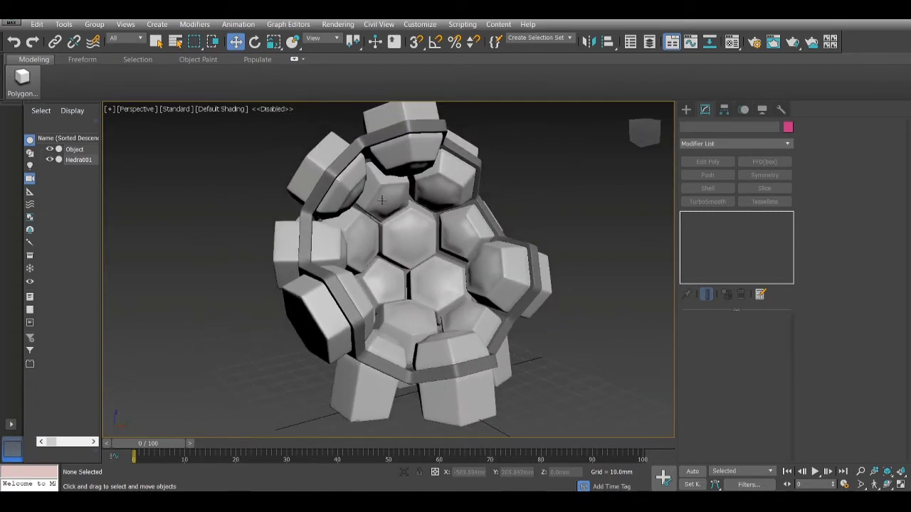
- Select both the panels and the frame and group them under the name "comfy chair"
scroll(395, 156, "down", 4)
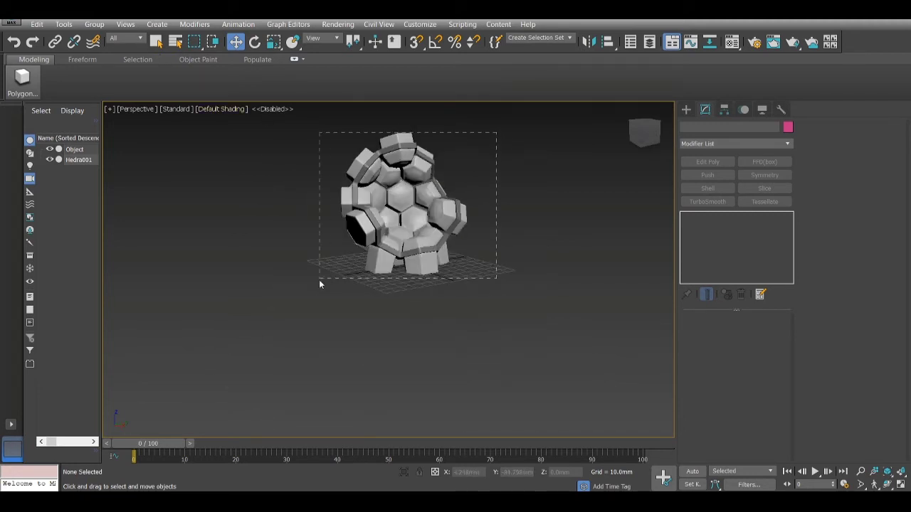
left_click_drag(320, 283, 320, 281)
left_click(94, 24)
left_click(107, 36)
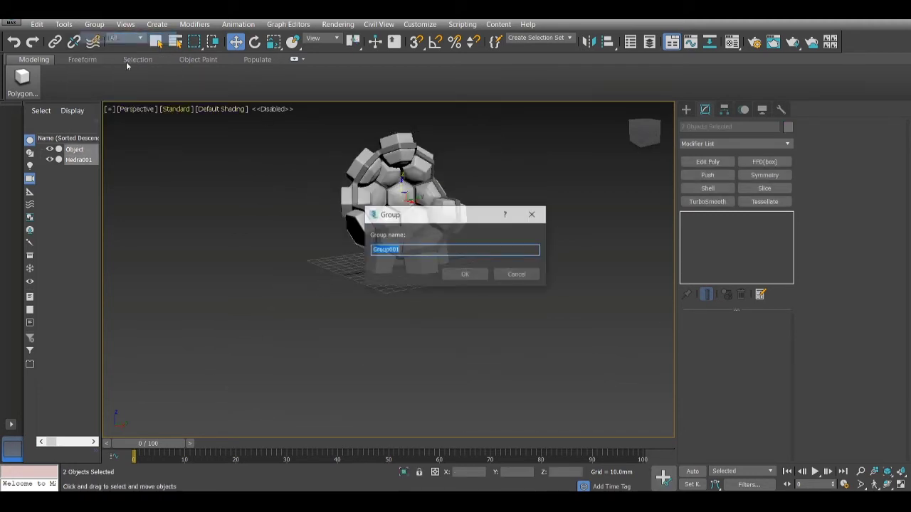
type("ch")
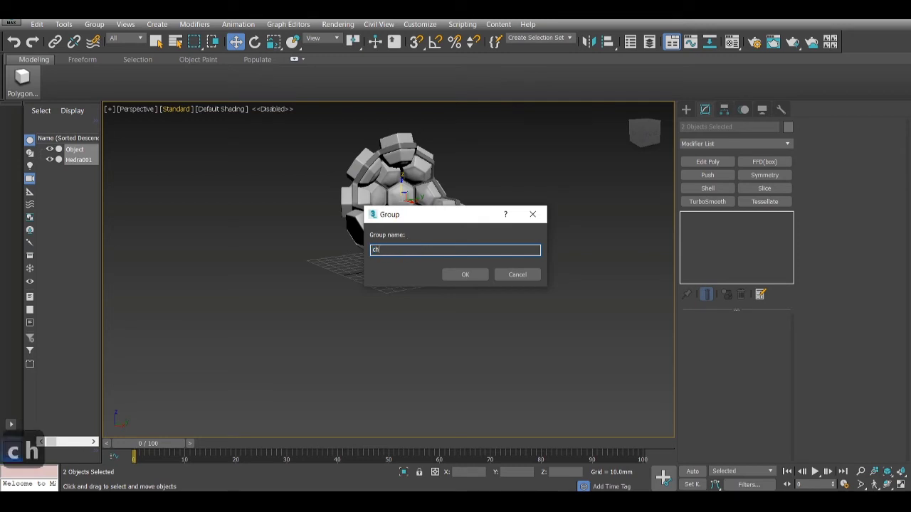
key("BackSpace")
key("BackSpace")
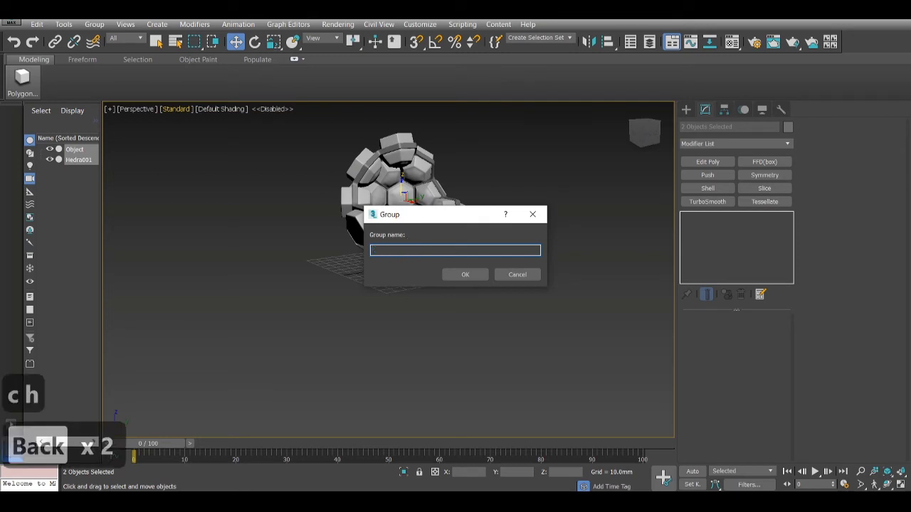
type("comfy ch")
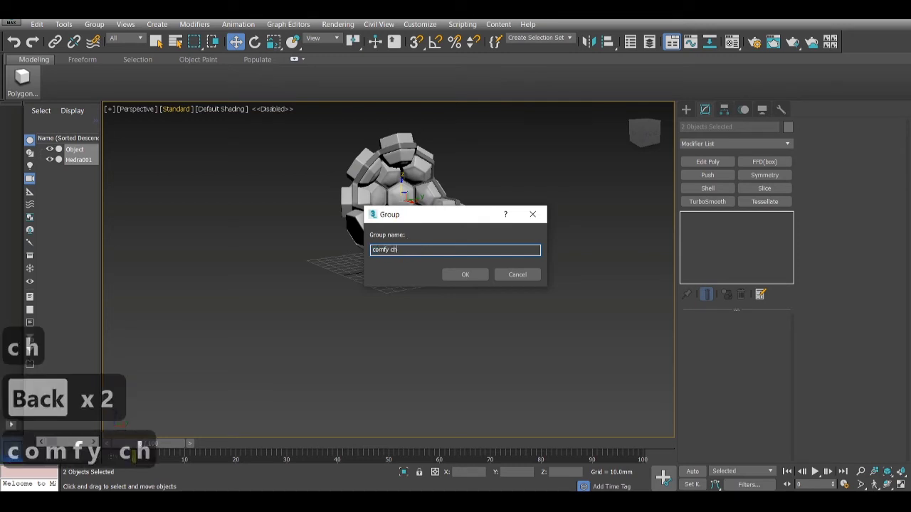
type("air")
key("Return")
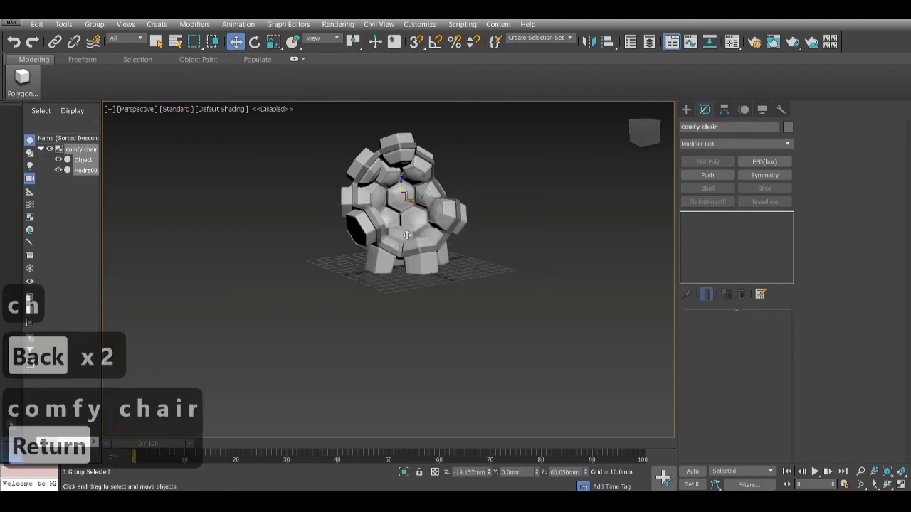
- Deselect the group and inspect the finished chair's panels, frame and legs from several angles
left_click(514, 209)
mouse_move(647, 135)
left_mouse_down()
mouse_move(629, 145)
mouse_move(635, 155)
mouse_move(647, 134)
left_mouse_up()
middle_click_drag(349, 187, 348, 217)
scroll(348, 218, "up", 5)
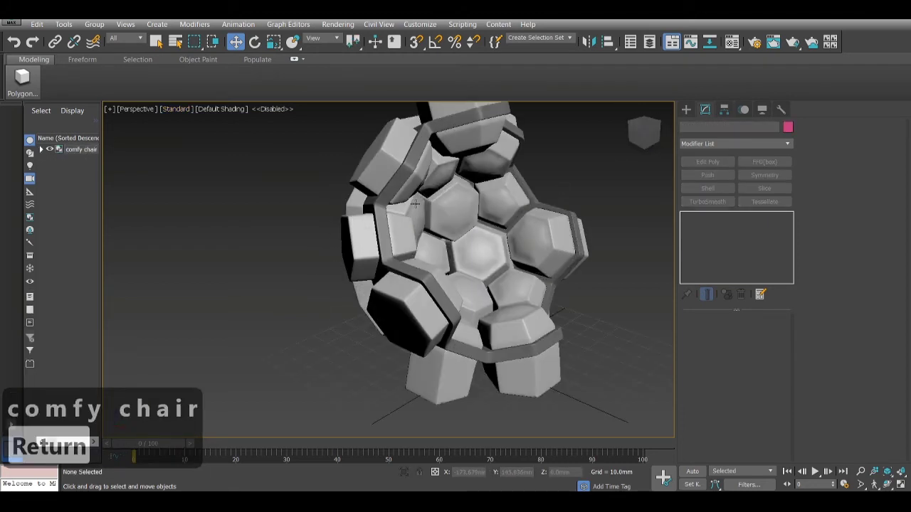
middle_click_drag(432, 154, 368, 206)
scroll(385, 172, "up", 3)
scroll(384, 173, "down", 3)
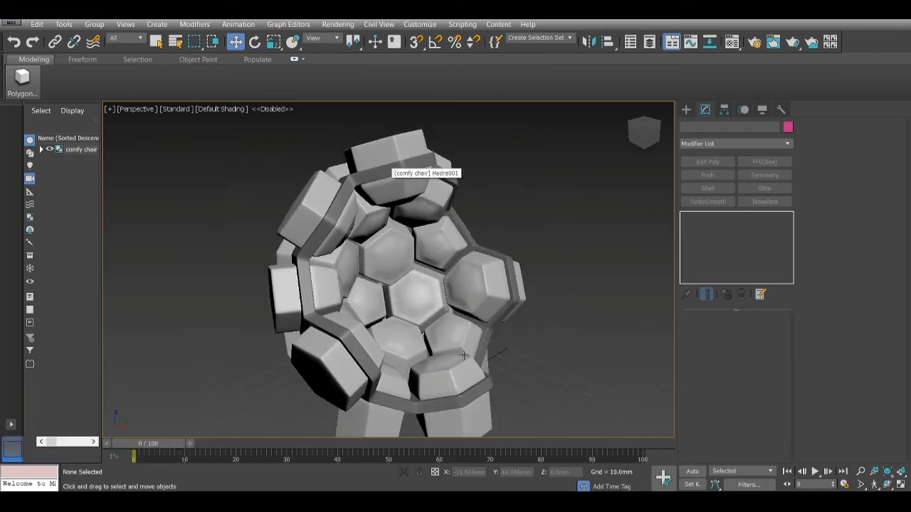
mouse_move(649, 135)
left_mouse_down()
mouse_move(674, 125)
mouse_move(641, 131)
mouse_move(648, 135)
left_mouse_up()
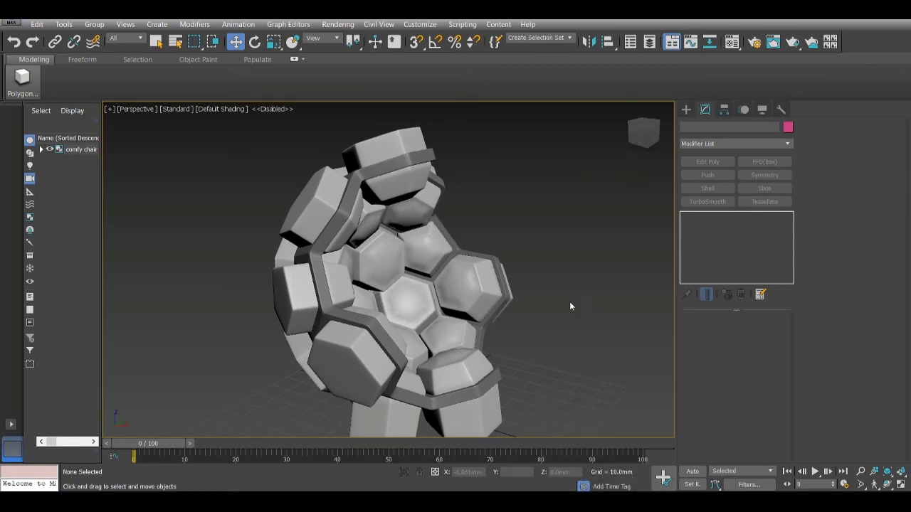
scroll(562, 308, "down", 3)
left_click(643, 130)
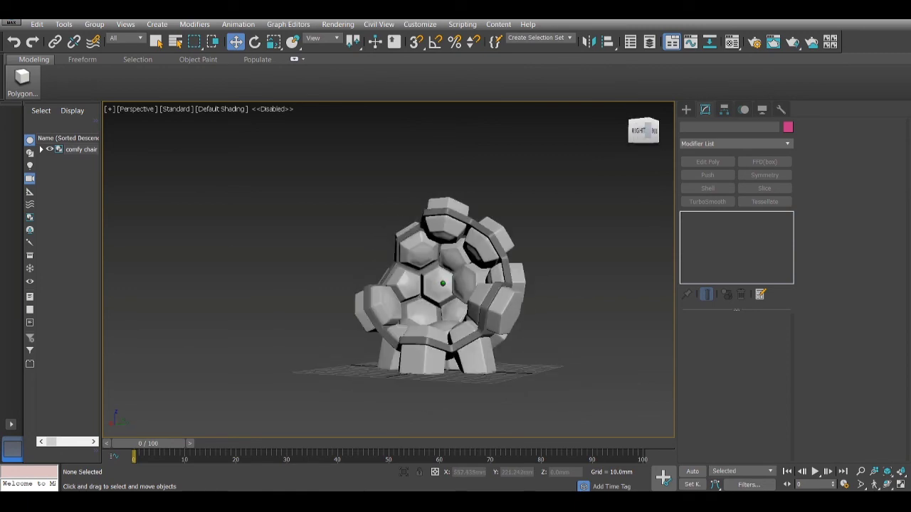